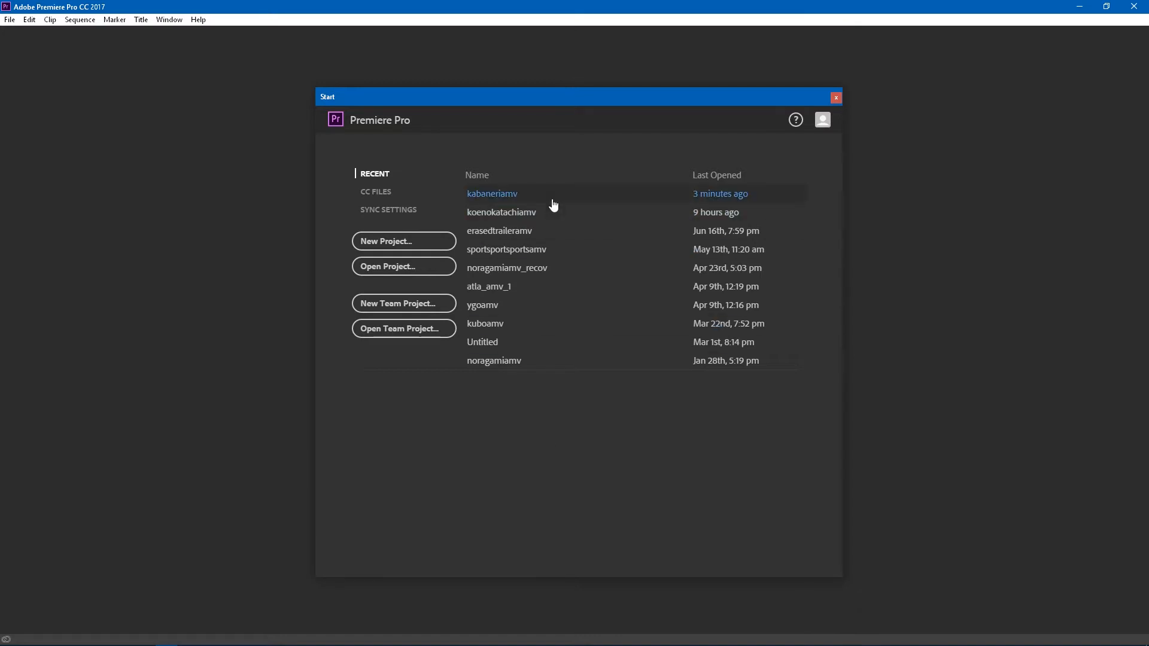
left_click(448, 240)
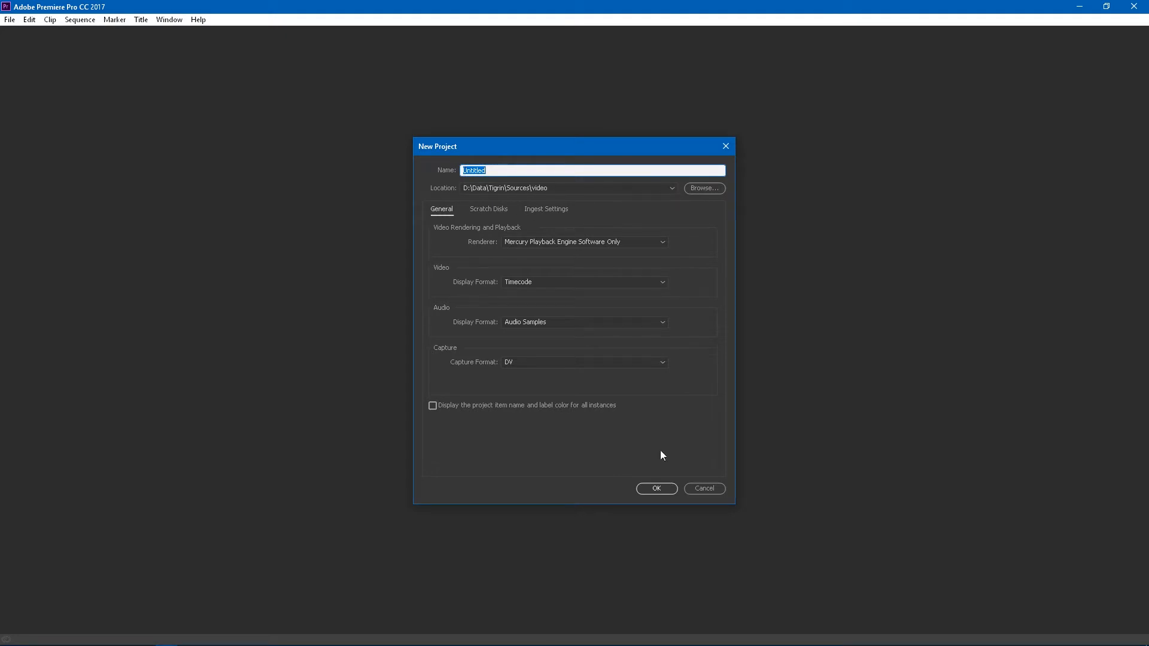
left_click(545, 214)
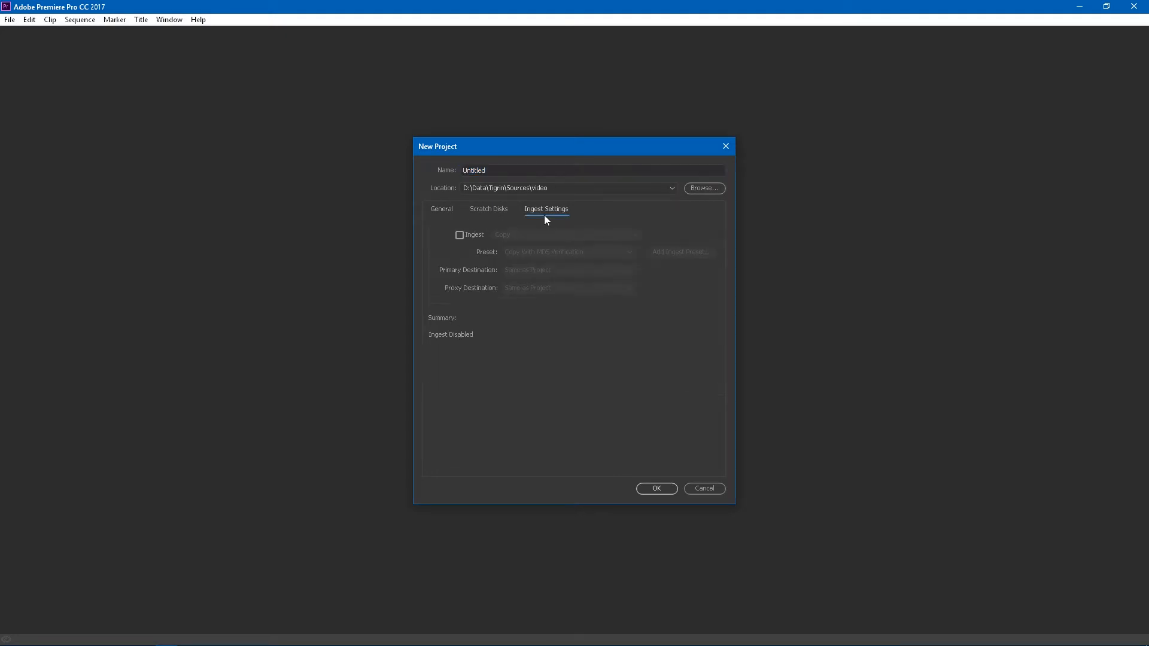
left_click(487, 208)
left_click(445, 209)
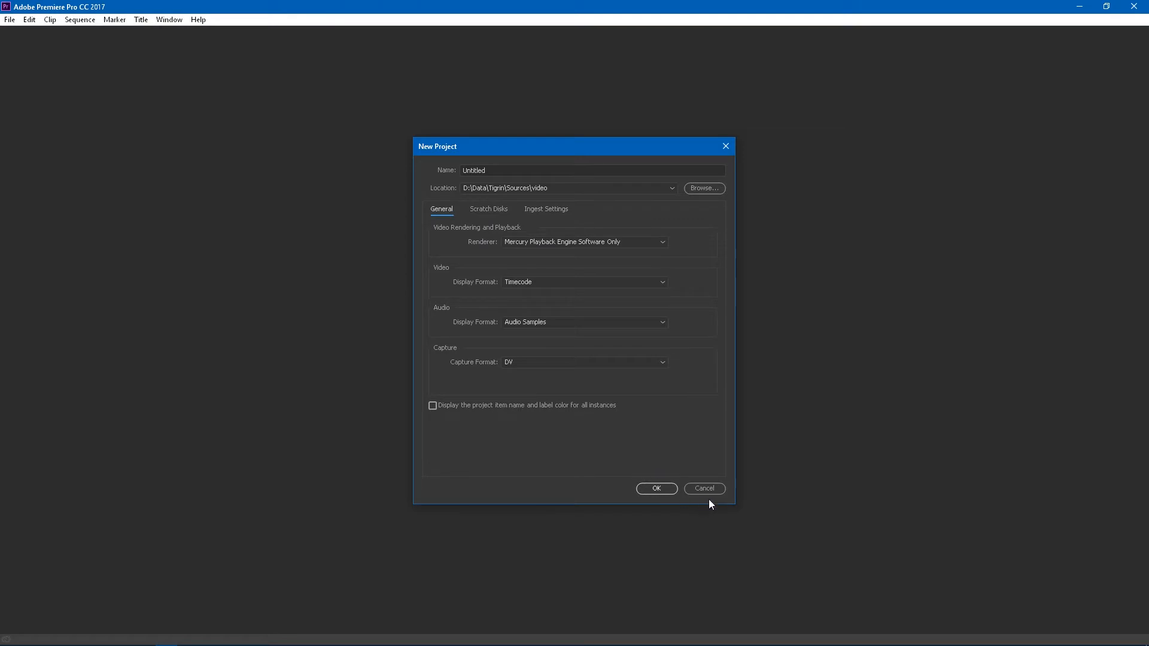
left_click(706, 490)
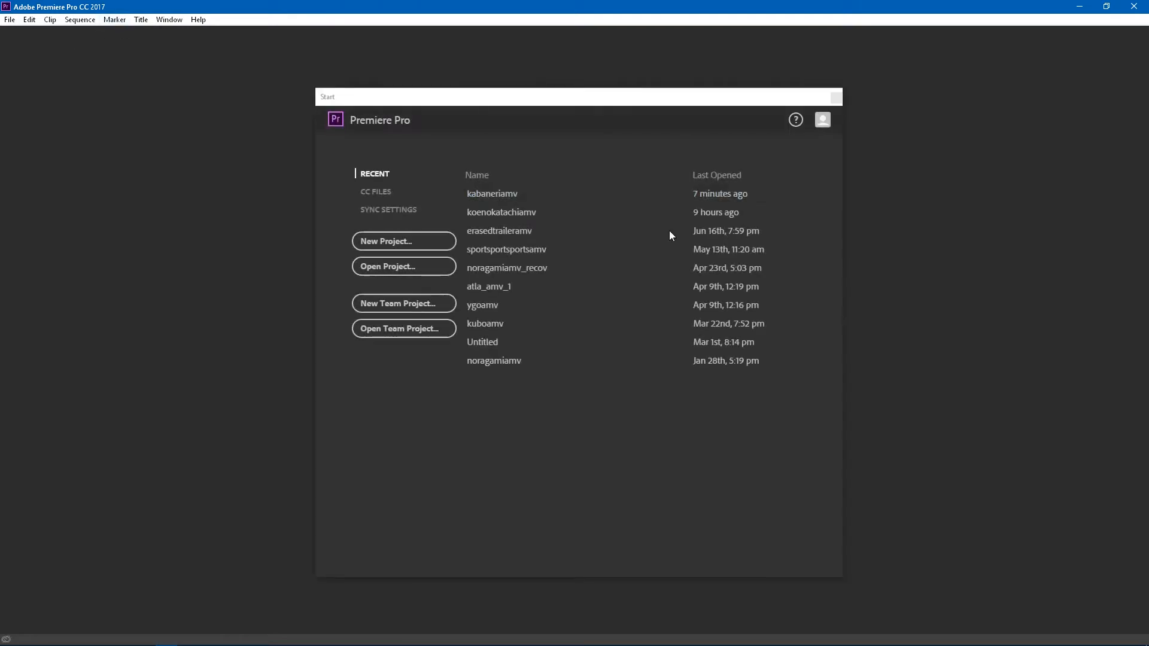
Step: Open the recent project kabaneriamv
left_click(508, 192)
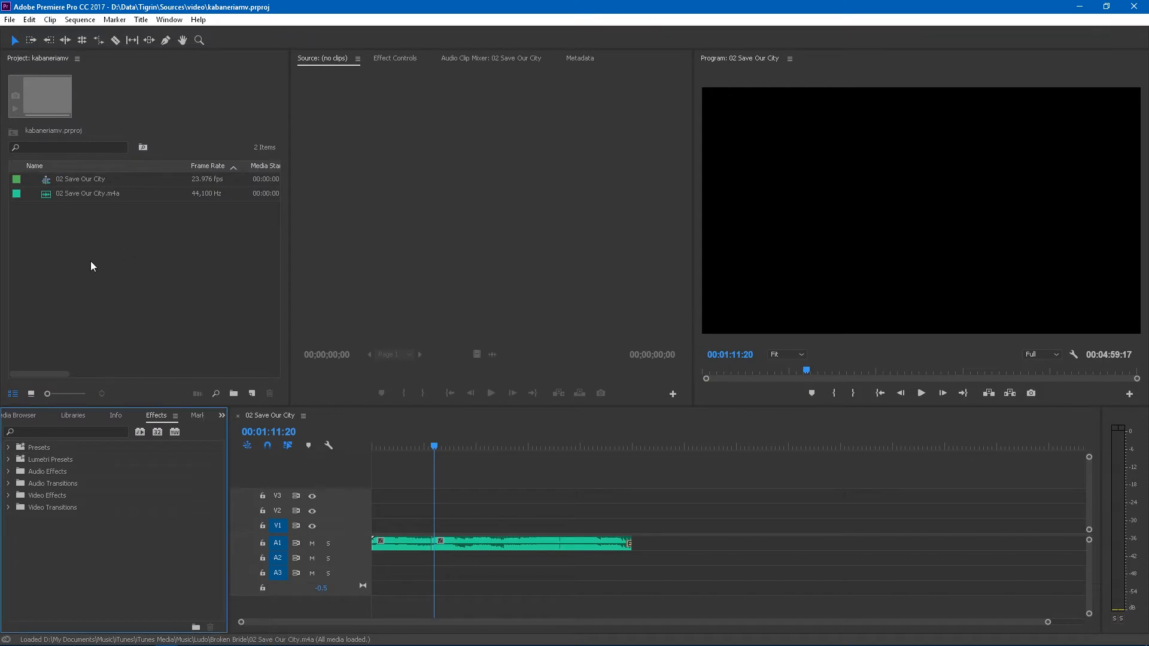
left_click(91, 262)
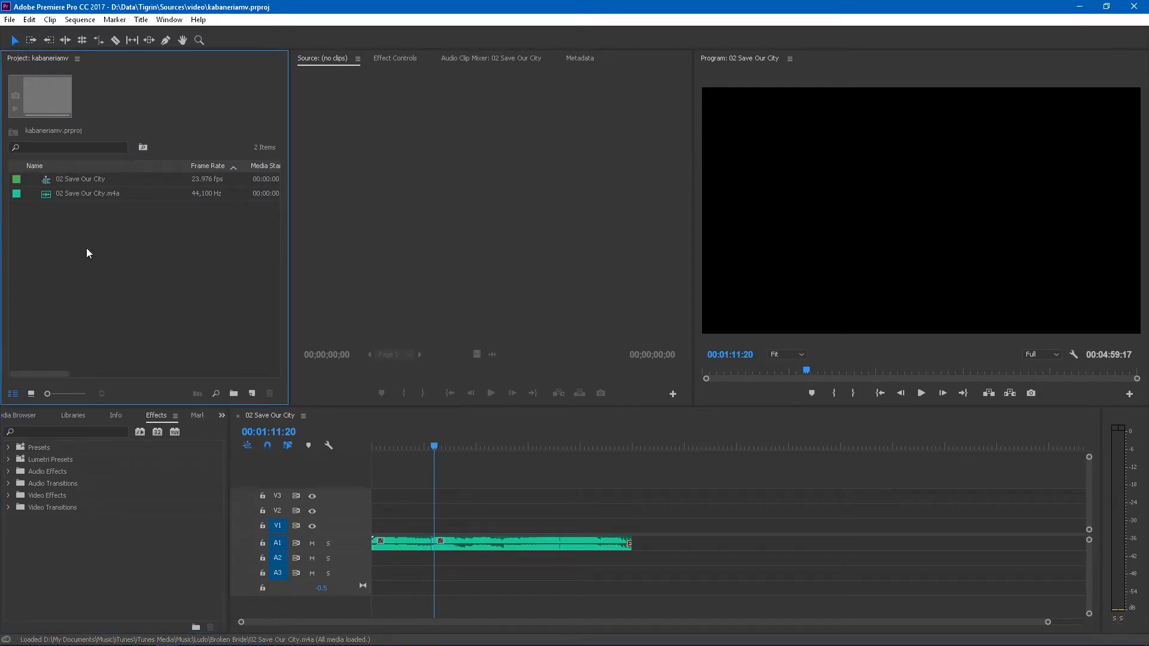
right_click(100, 278)
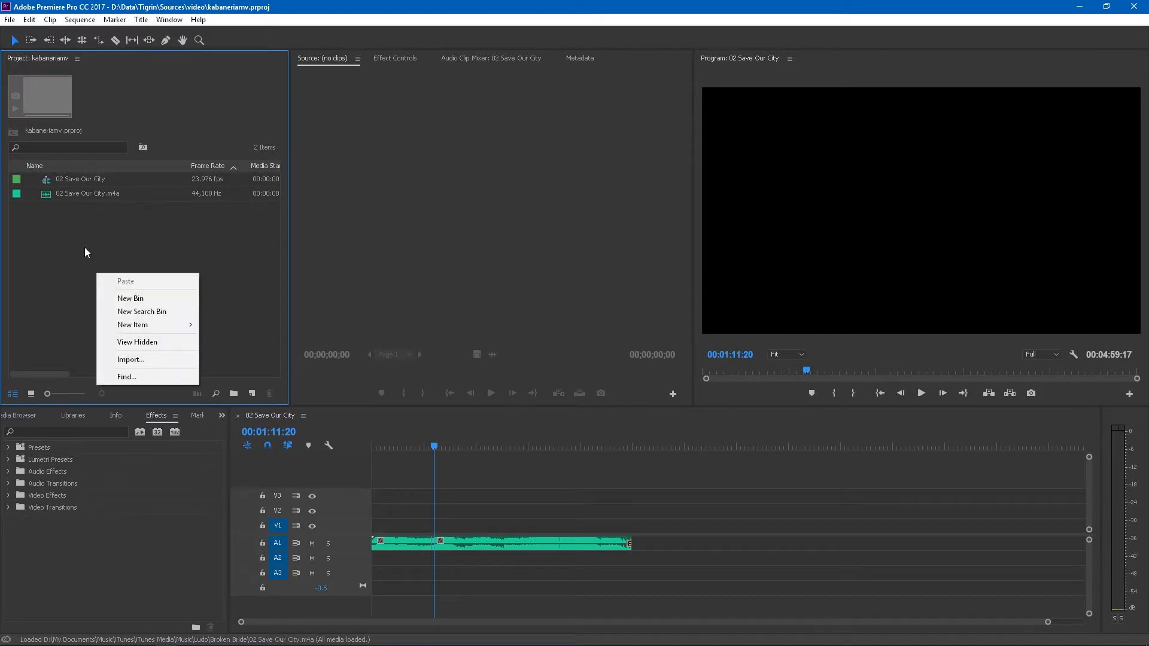
left_click(85, 248)
left_click(11, 20)
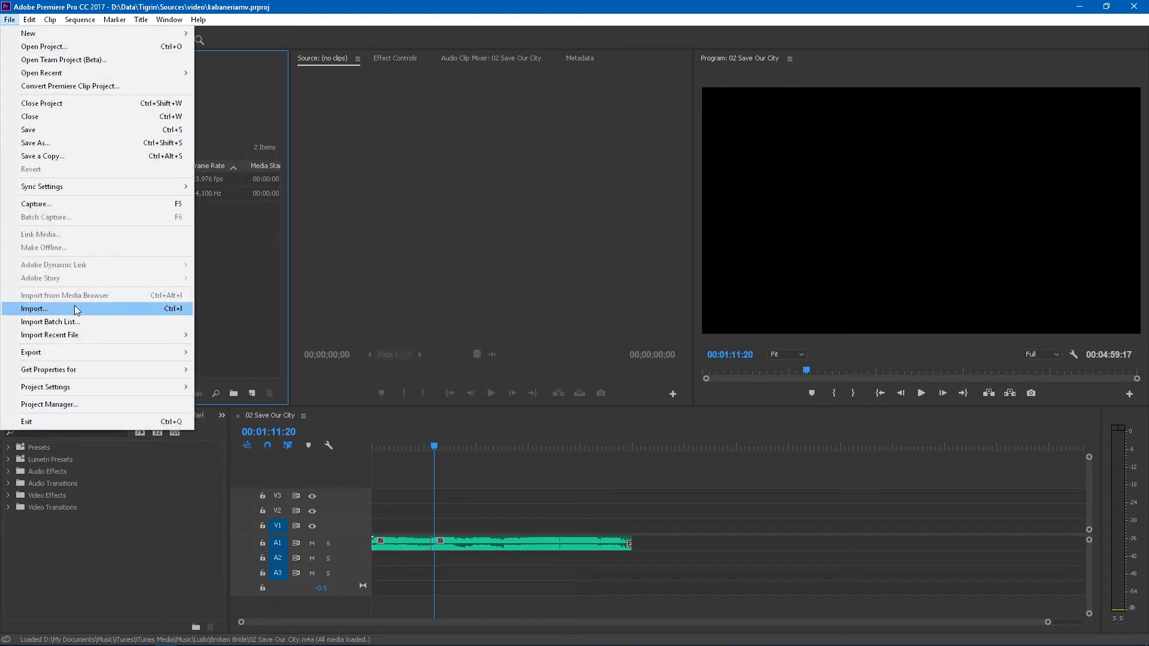
left_click(217, 286)
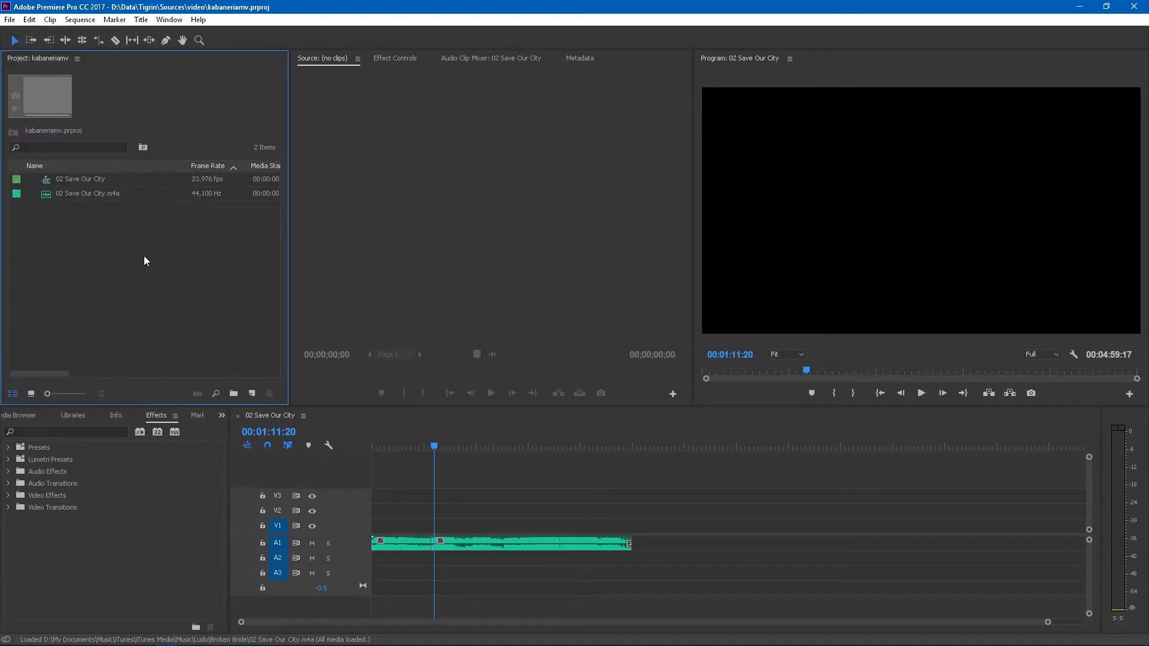
Step: Import all the Kabaneri MP4 files, from Kabaneri Credilessed-1 to Kabaneri Specialendingmovie-16, from the video\source videos\kabaneri folder
right_click(144, 260)
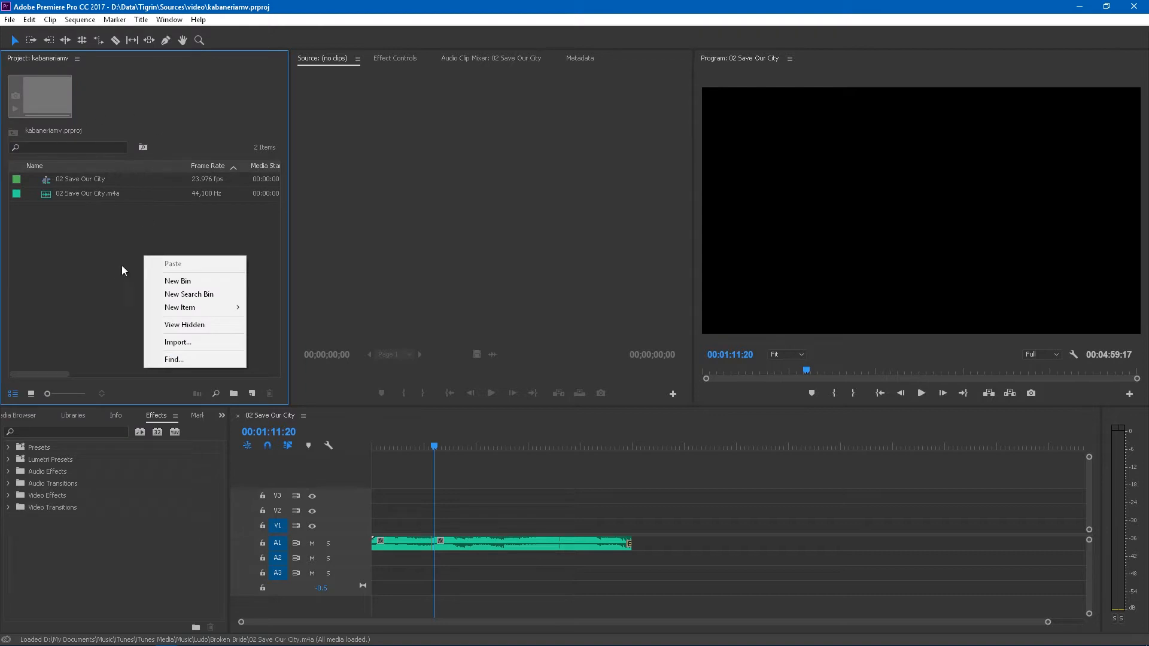
left_click(190, 341)
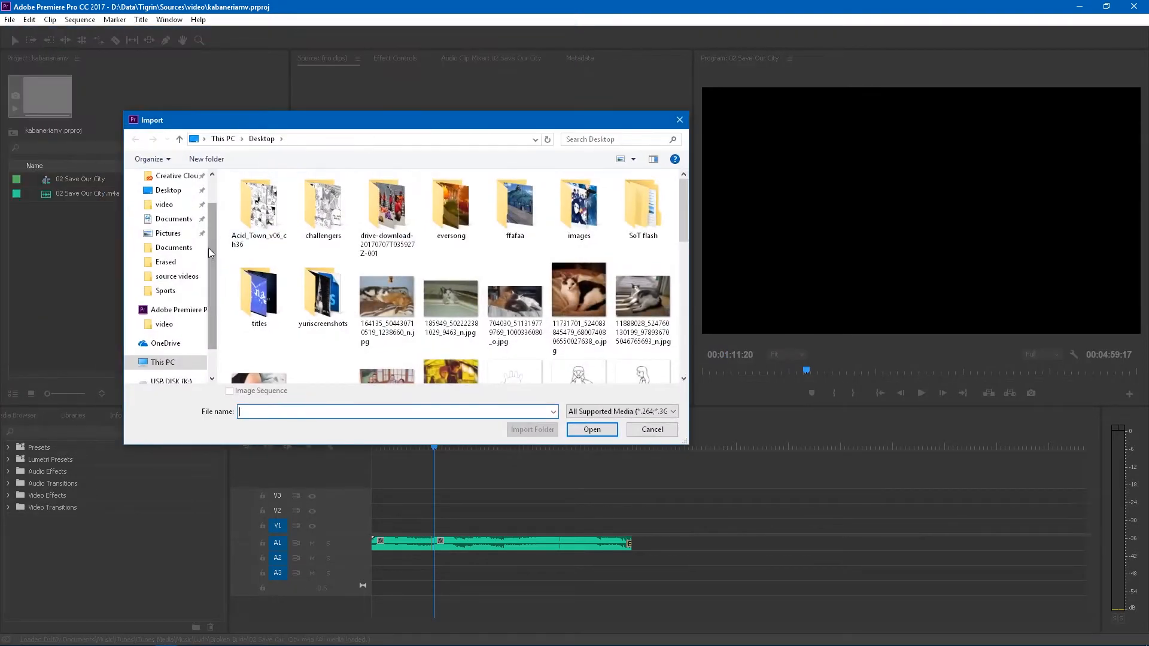
left_click(194, 207)
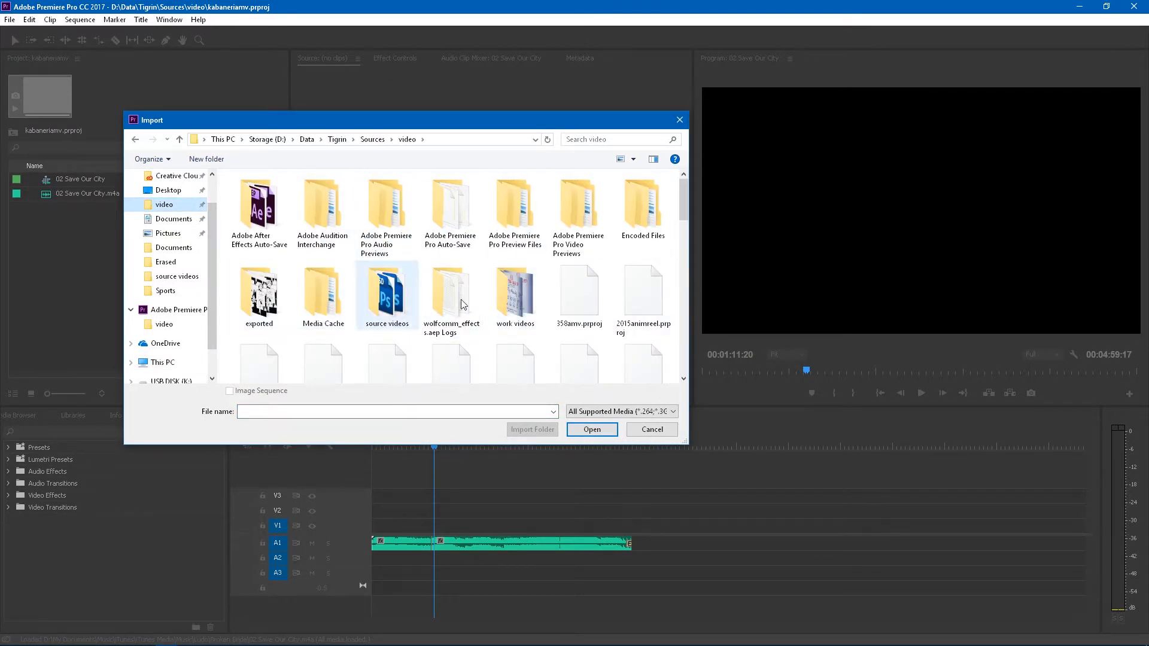
double_click(387, 293)
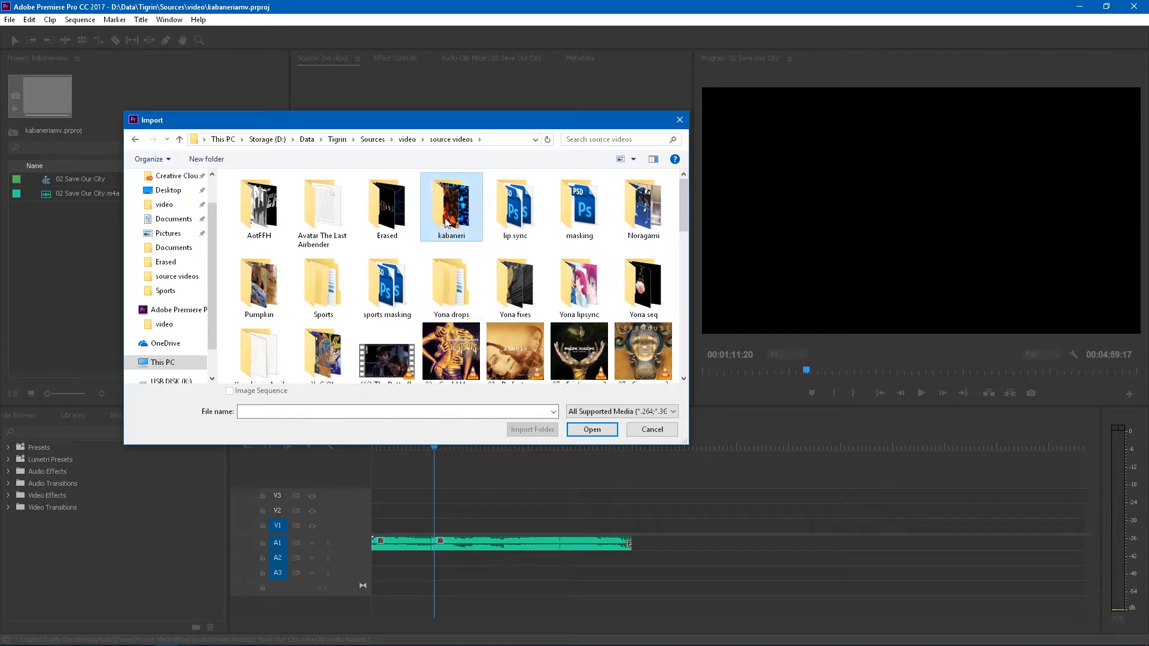
double_click(446, 223)
left_click(258, 200)
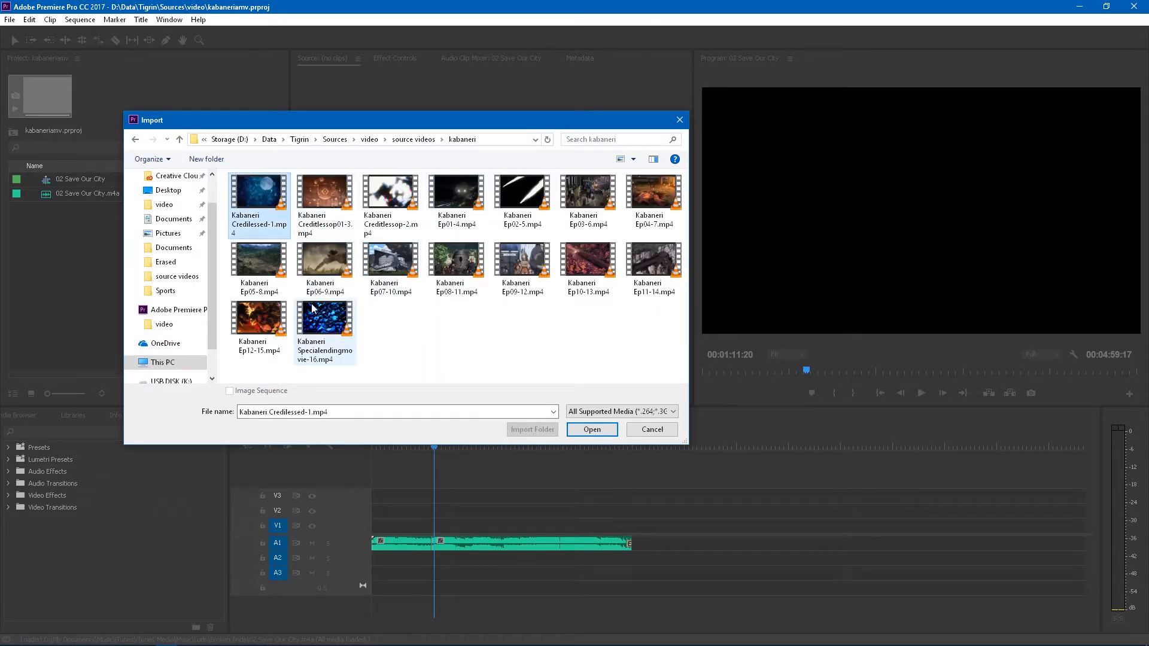
left_click(323, 333, "shift")
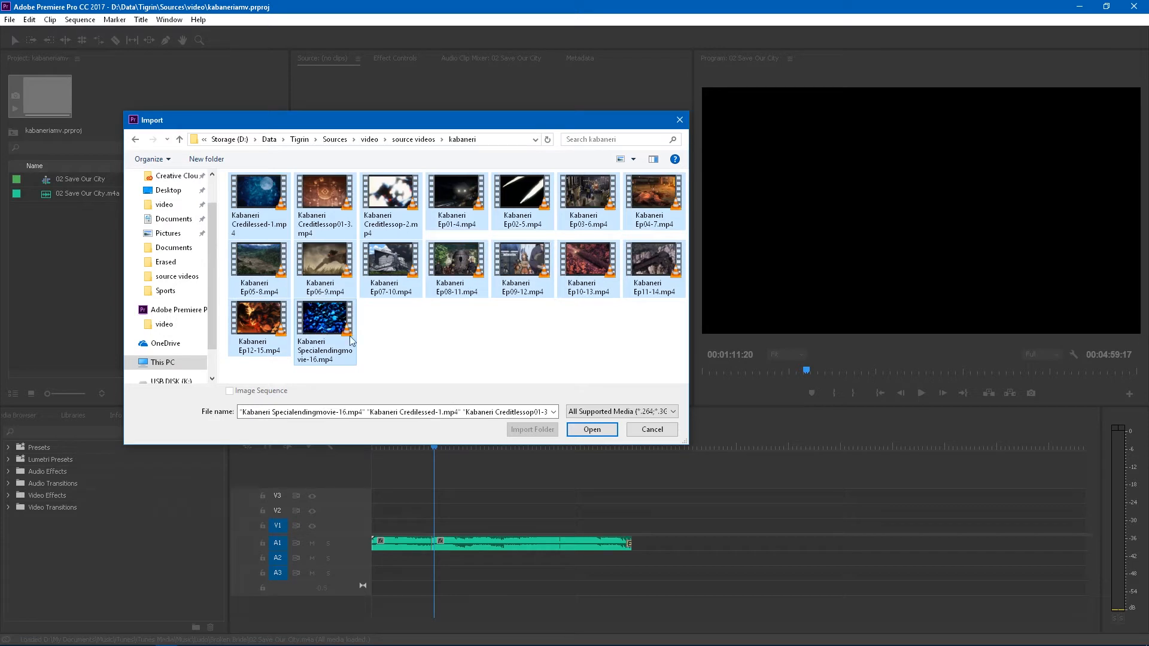
left_click(623, 412)
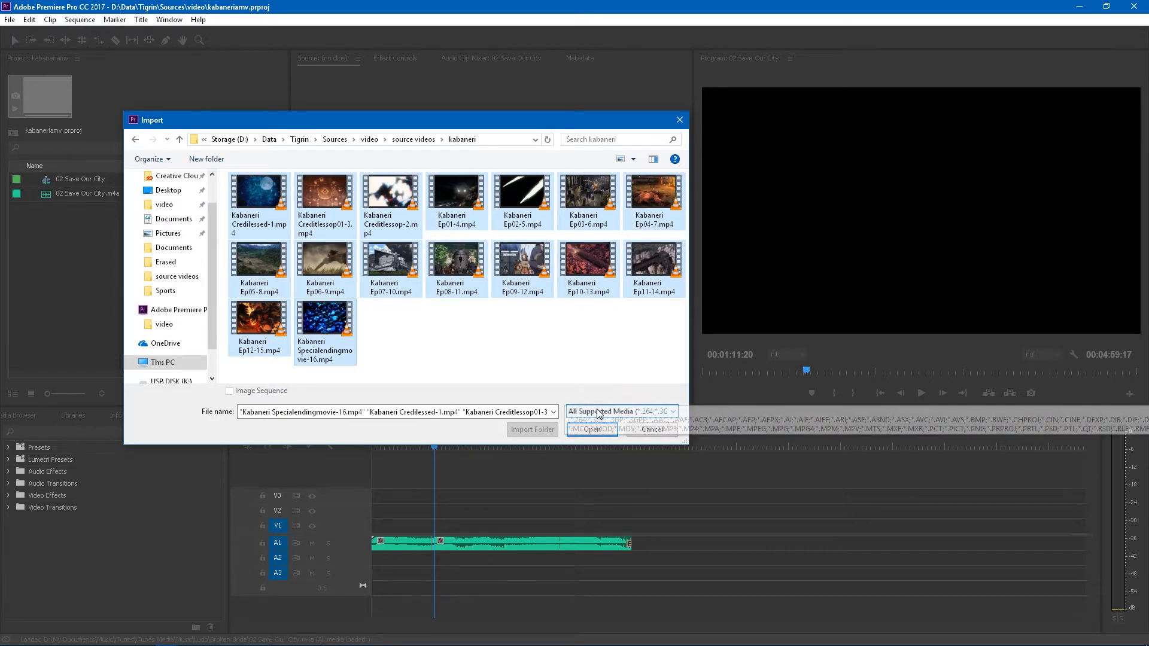
left_click(610, 461)
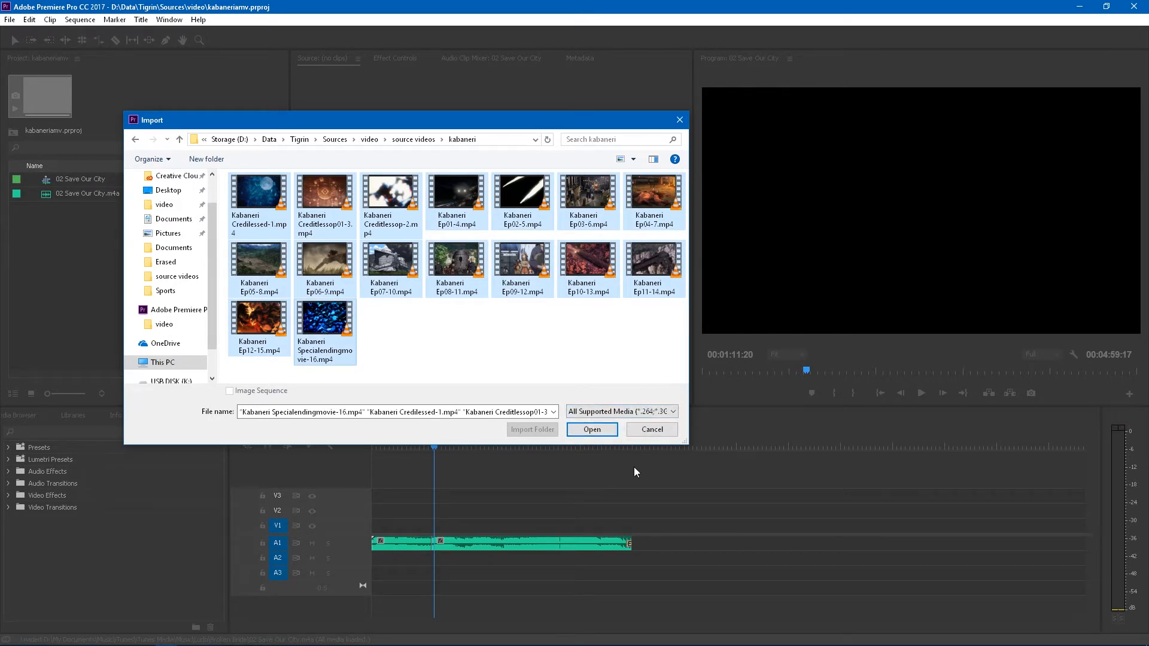
left_click(603, 433)
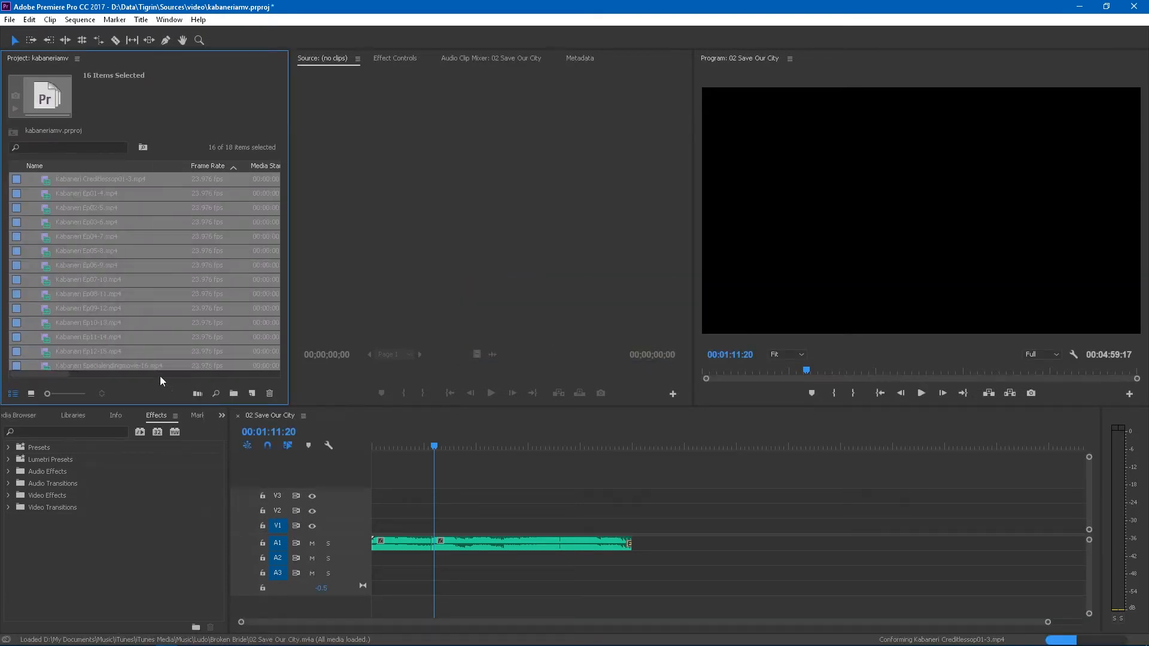
Step: Look through the imported Kabaneri clips in the project's item list
scroll(126, 351, "down", 2)
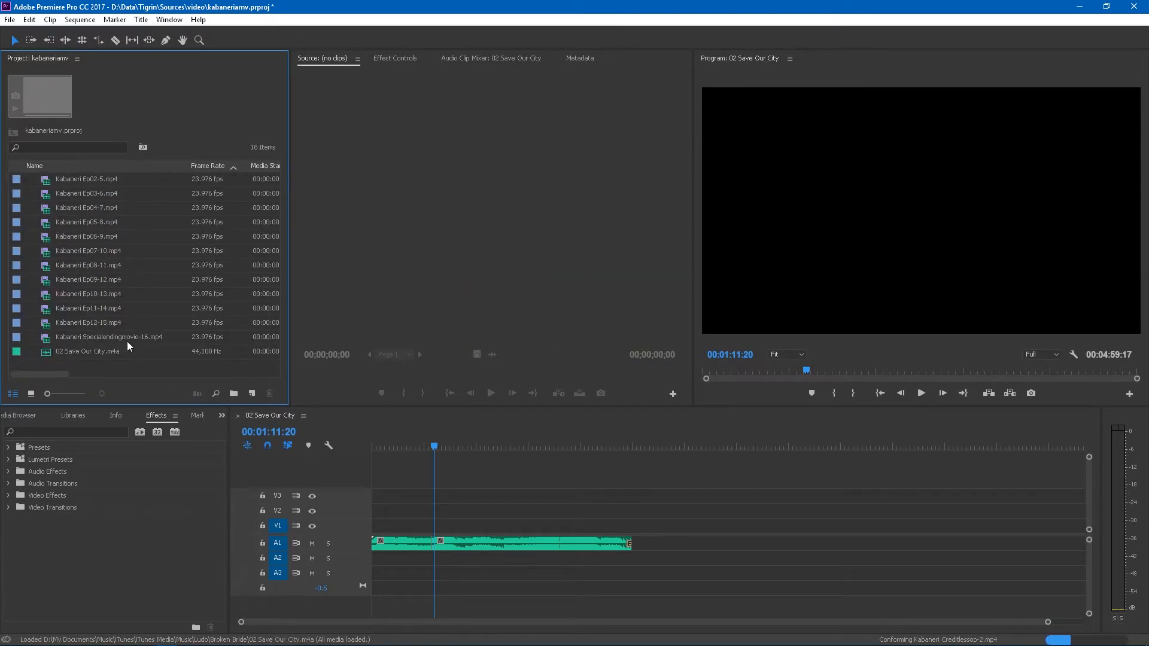
scroll(124, 360, "up", 3)
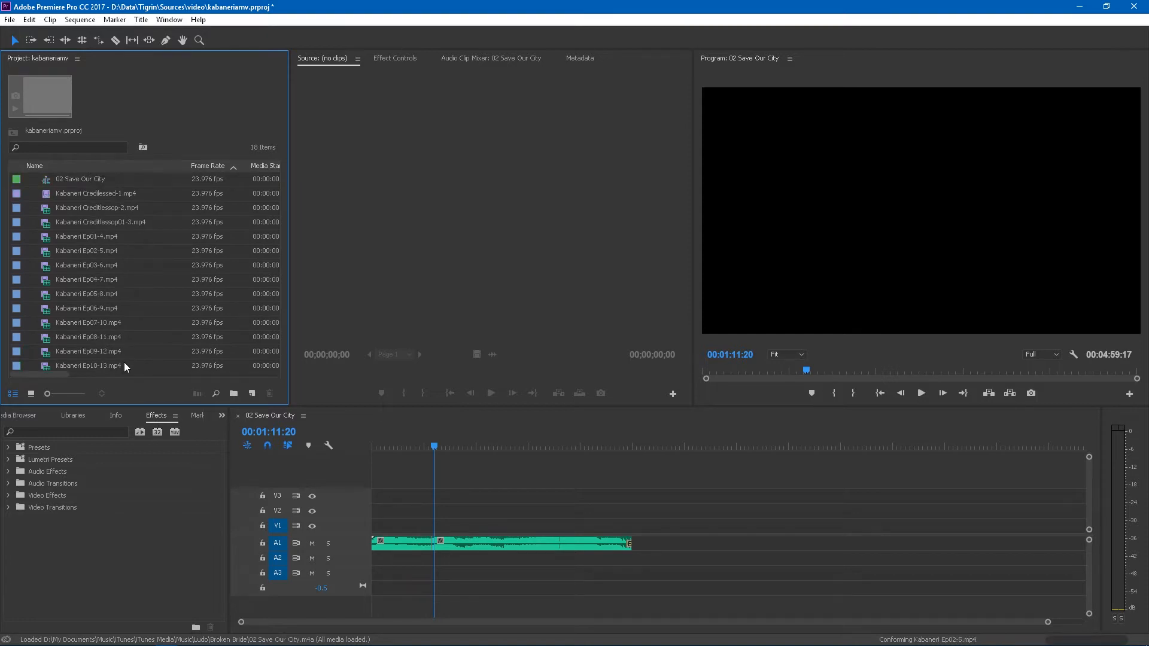
scroll(125, 364, "down", 3)
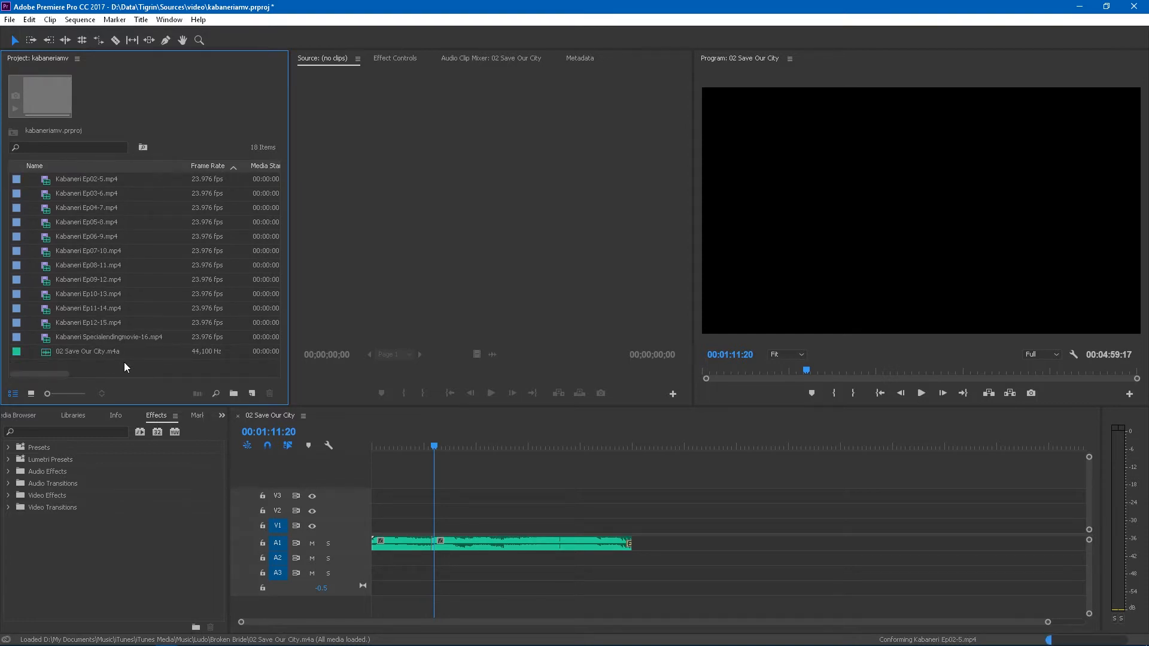
scroll(124, 363, "up", 3)
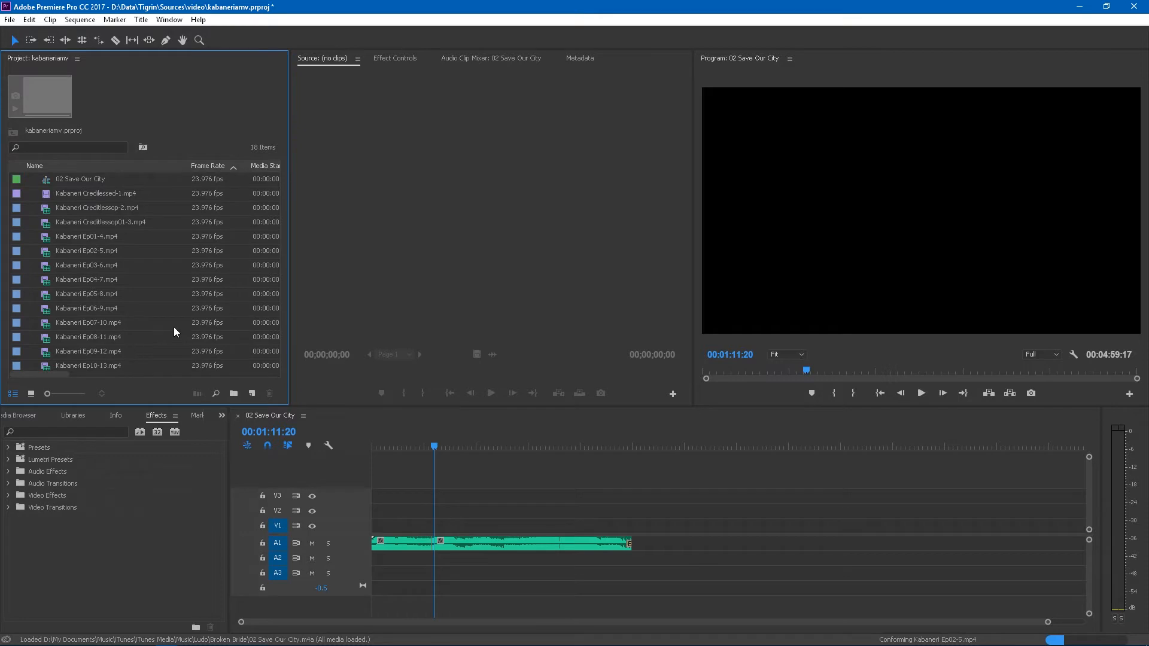
scroll(174, 333, "down", 3)
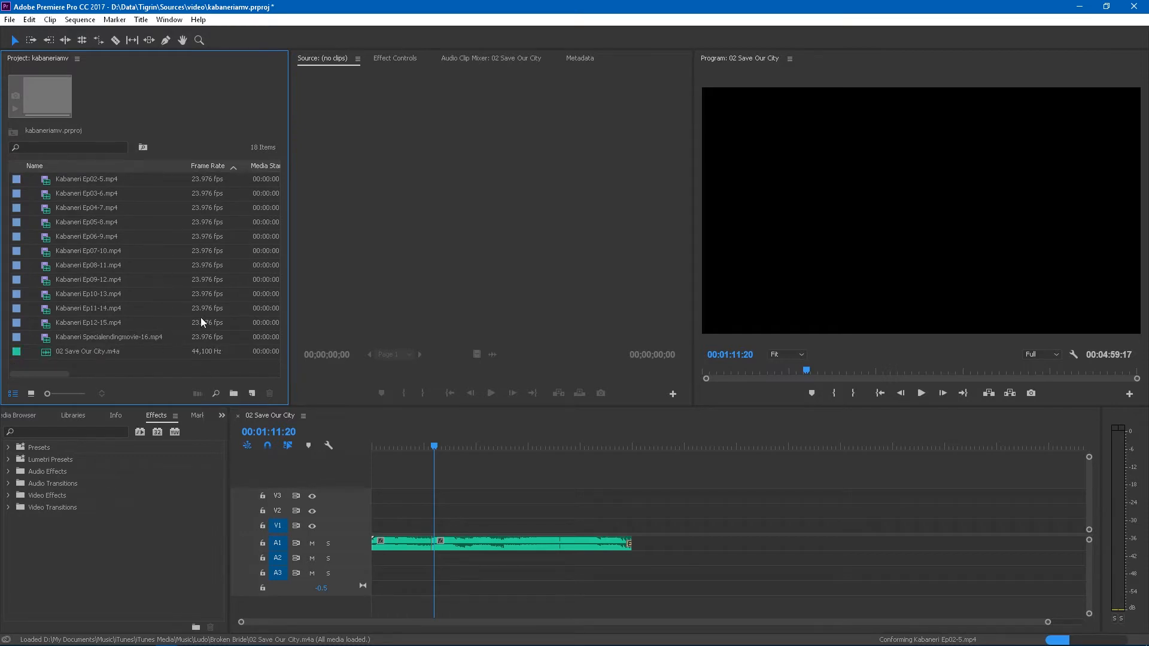
left_click(169, 20)
left_click(170, 19)
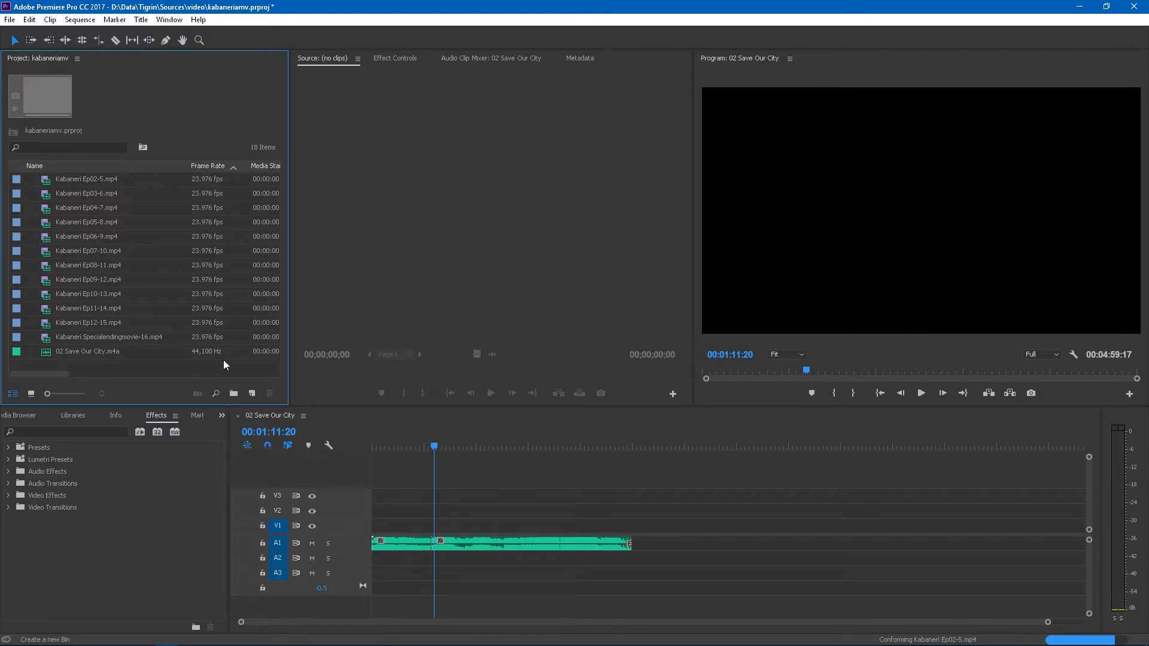
scroll(168, 277, "up", 3)
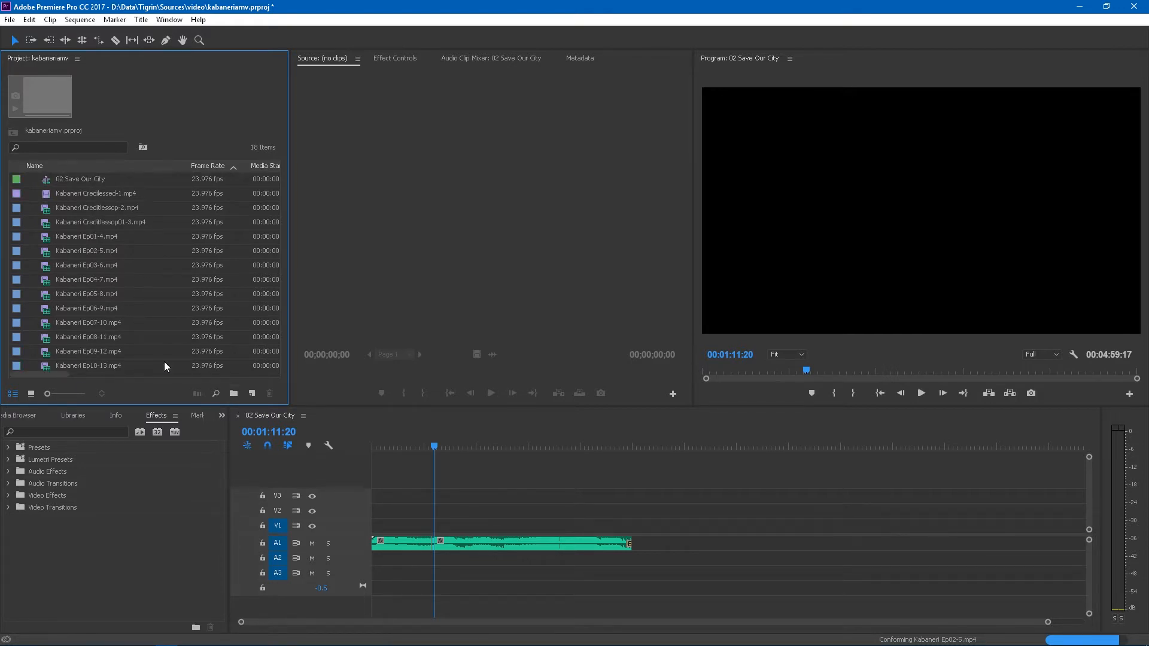
scroll(164, 362, "down", 3)
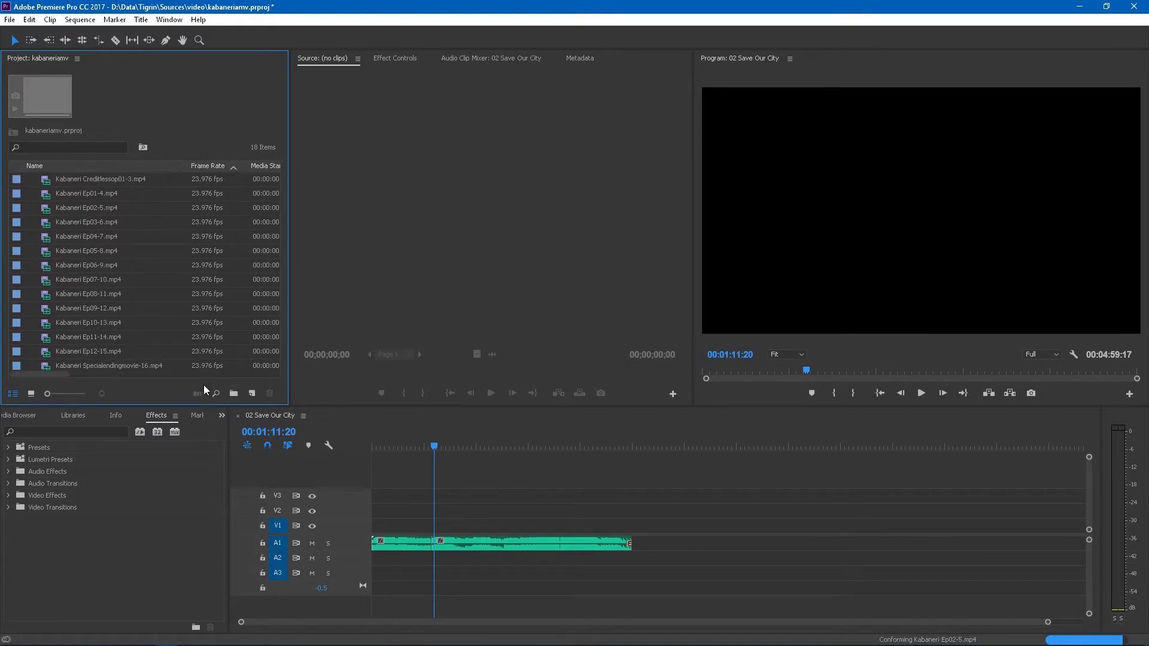
Step: Create a new bin in the project and name it Videos
left_click(233, 393)
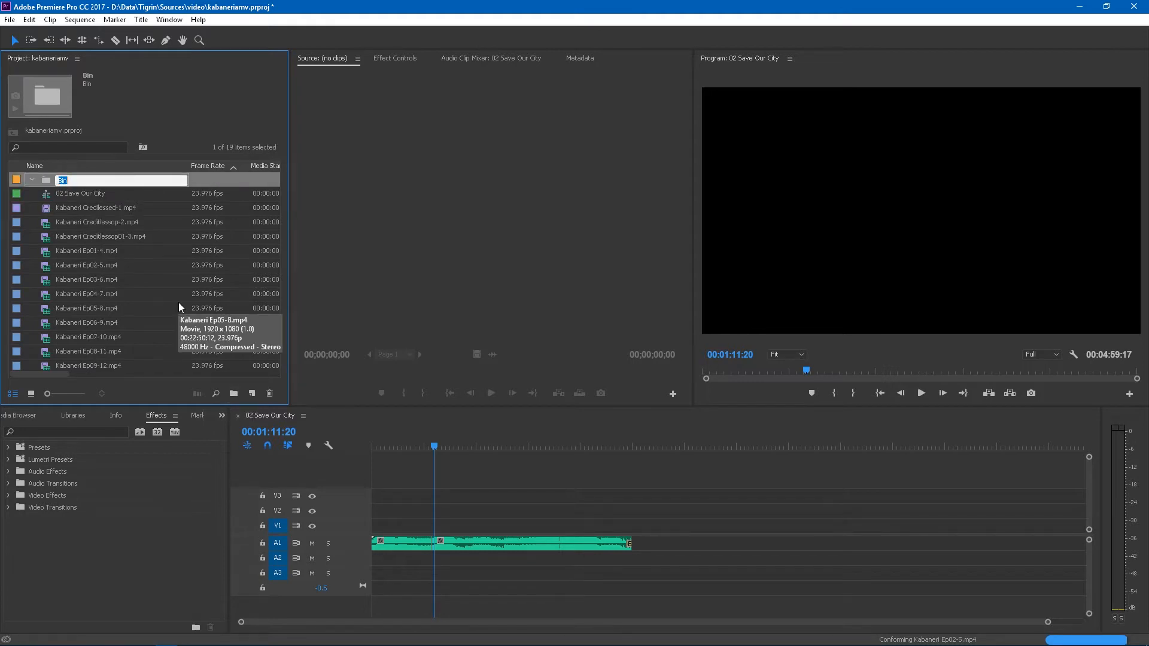
type("Episo")
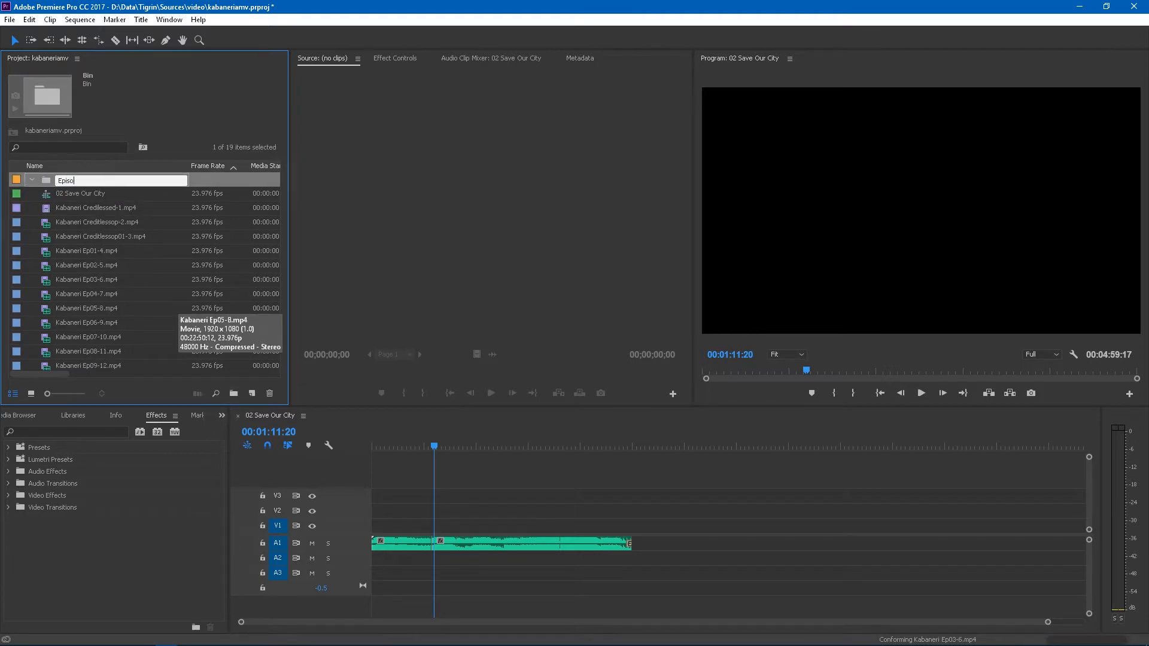
key("BackSpace")
key("BackSpace")
key("BackSpace")
key("BackSpace")
key("BackSpace")
key("BackSpace")
type("os")
Step: Move all the Kabaneri video clips, from Credilessed-1 to Specialendingmovie-16, into the Videos bin
left_click(134, 207)
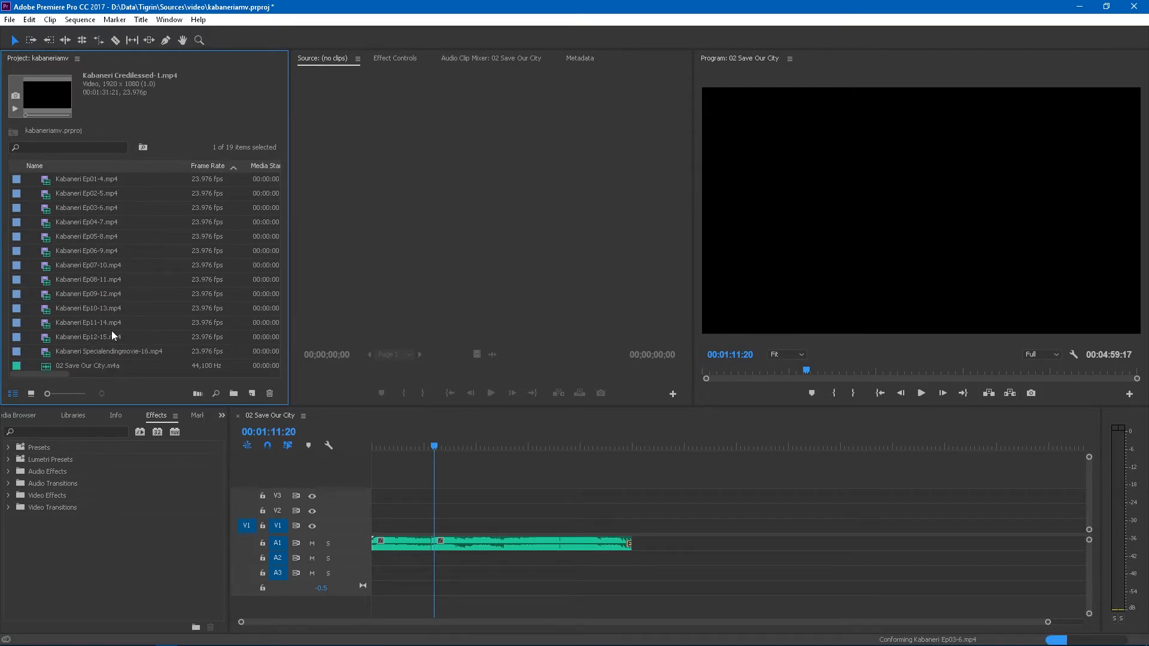
scroll(111, 341, "down", 2)
left_click(100, 337, "shift")
scroll(99, 339, "up", 2)
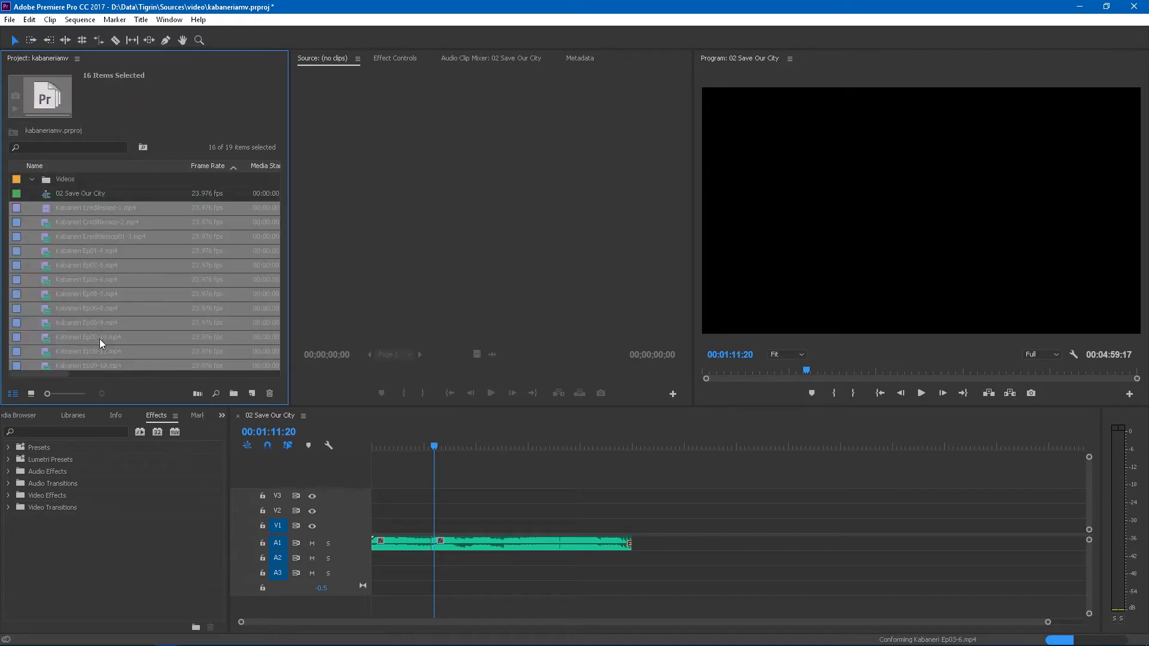
left_click_drag(70, 175, 63, 180)
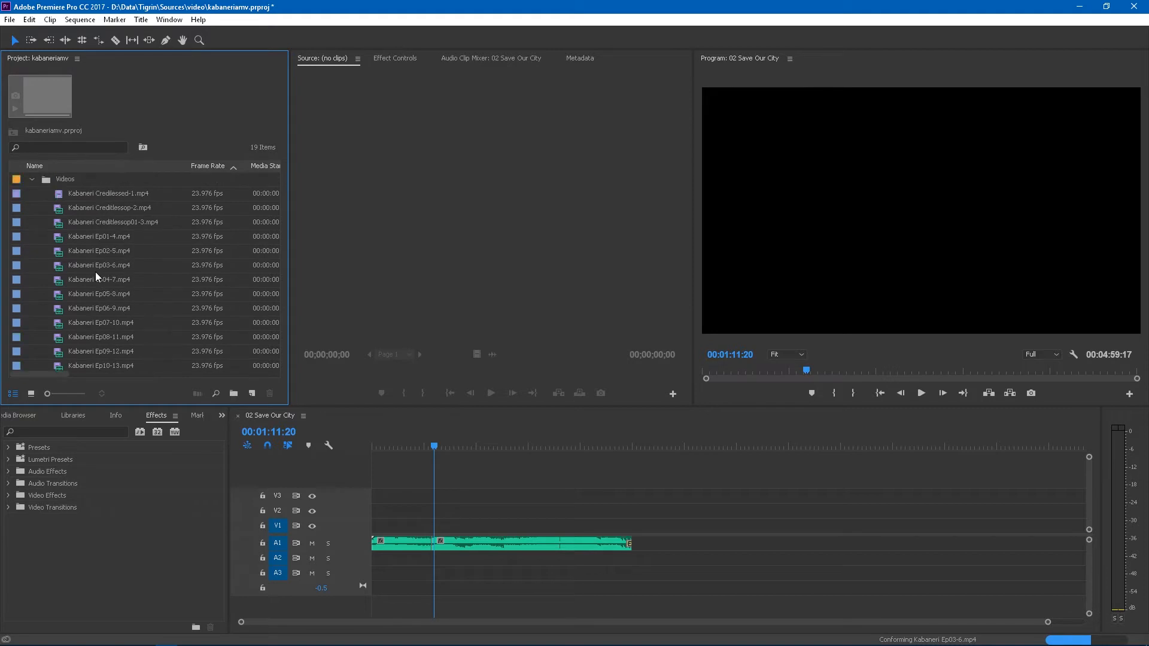
Step: Create a new sequence from the Kabaneri Ep01-4.mp4 clip in the Videos bin
left_click(93, 193)
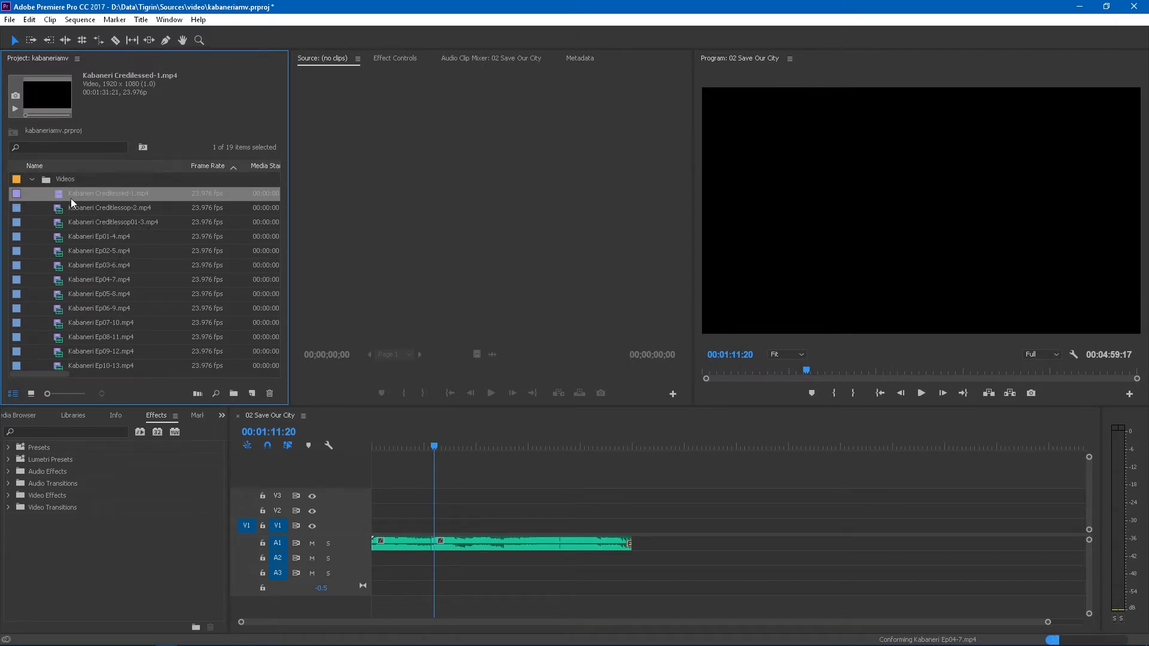
left_click(103, 209)
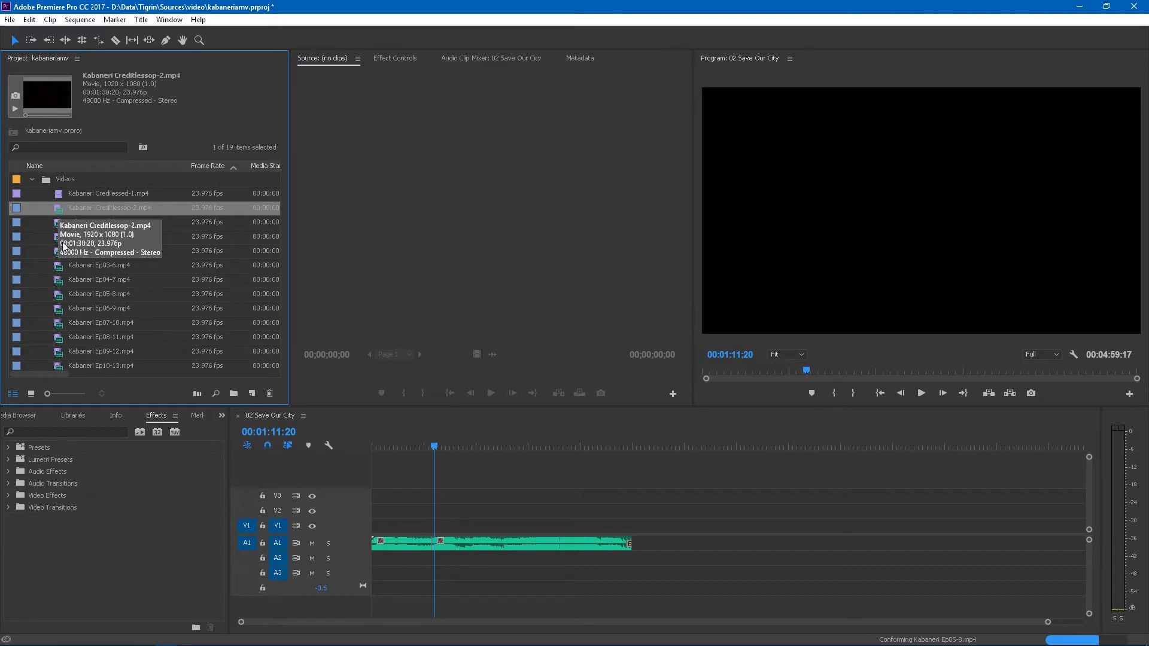
left_click(60, 240)
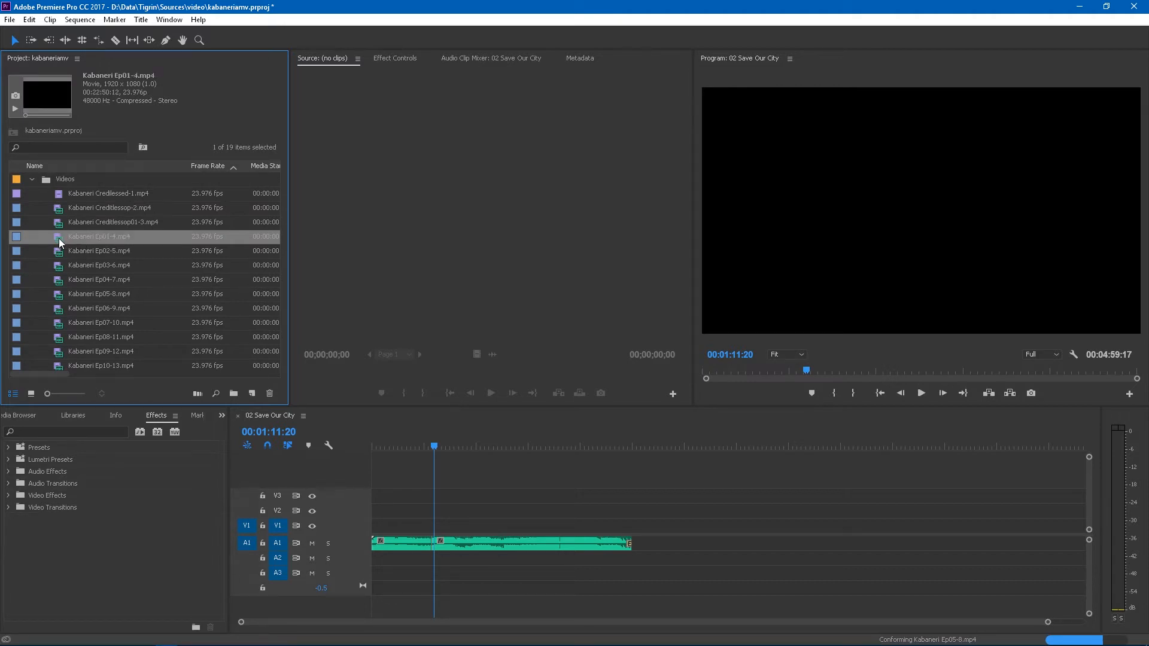
left_click_drag(126, 238, 253, 394)
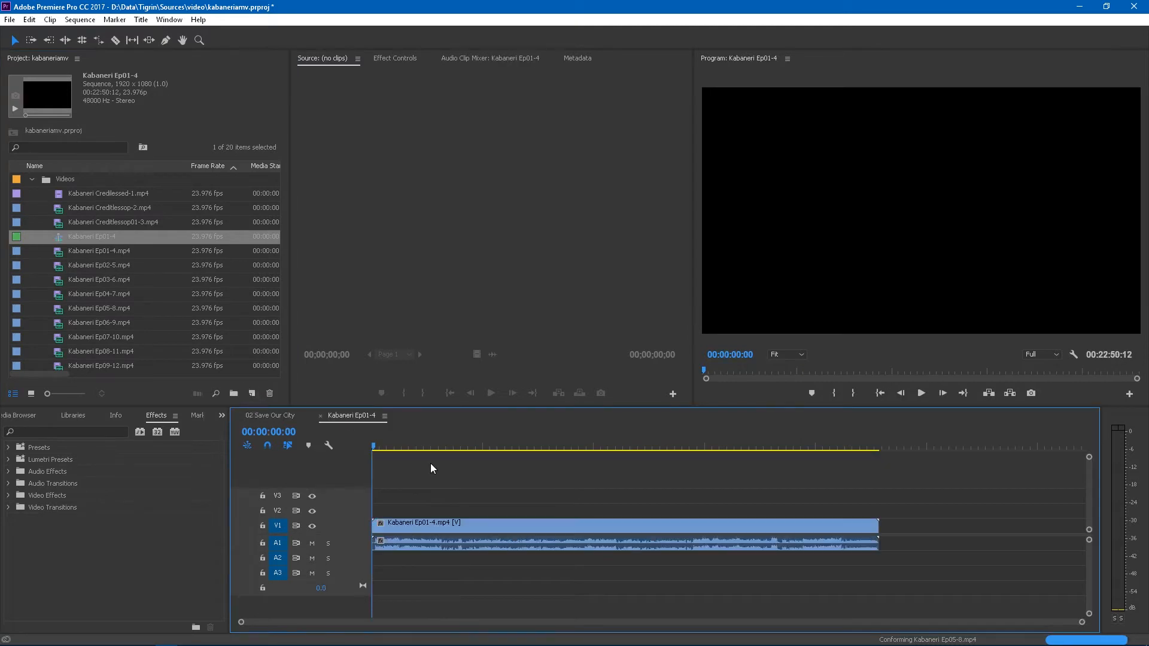
Step: Preview a few moments of the Kabaneri Ep01-4 sequence and review its sequence settings without changing them
left_click(392, 448)
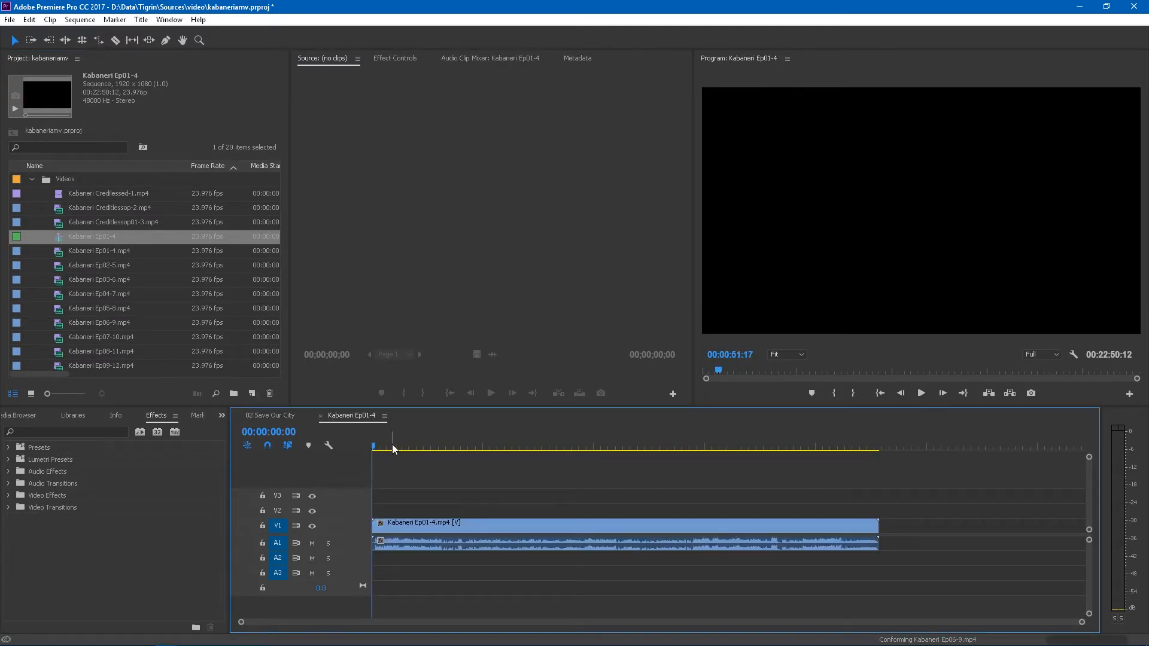
left_click_drag(393, 449, 401, 448)
left_click(80, 22)
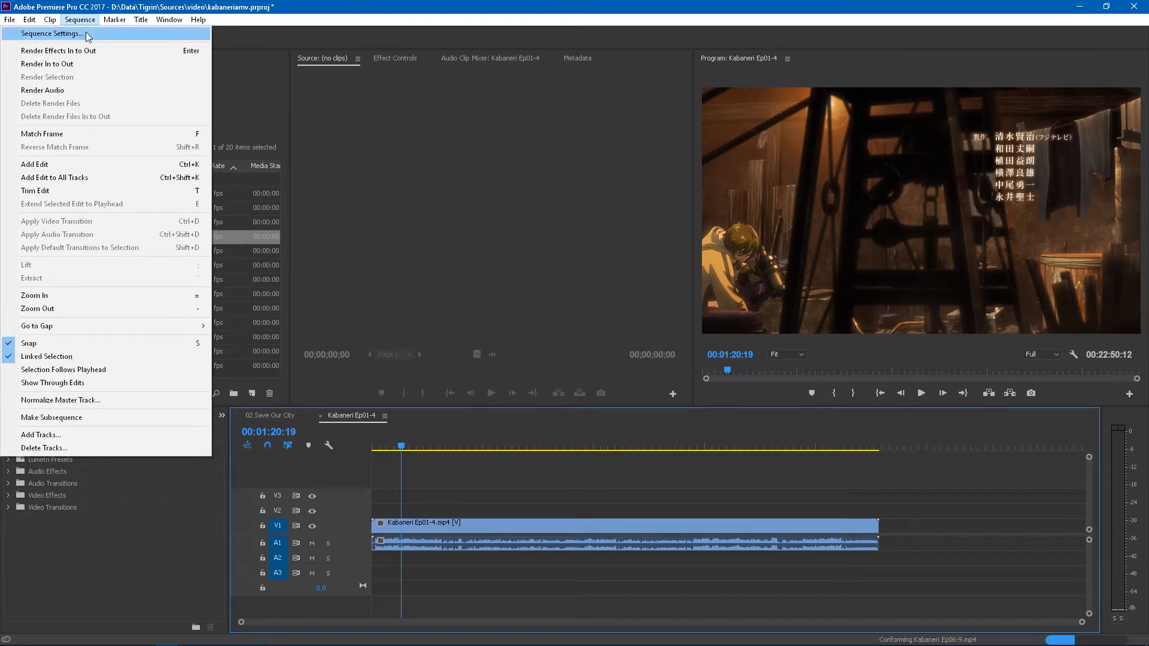
left_click(86, 34)
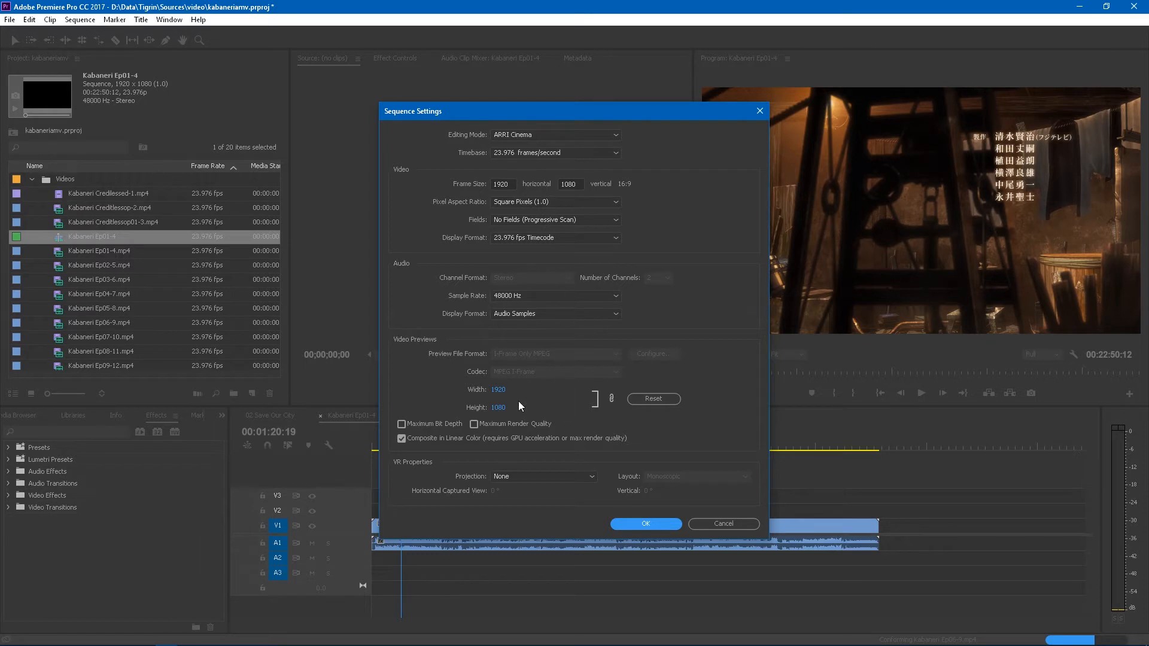
left_click(711, 522)
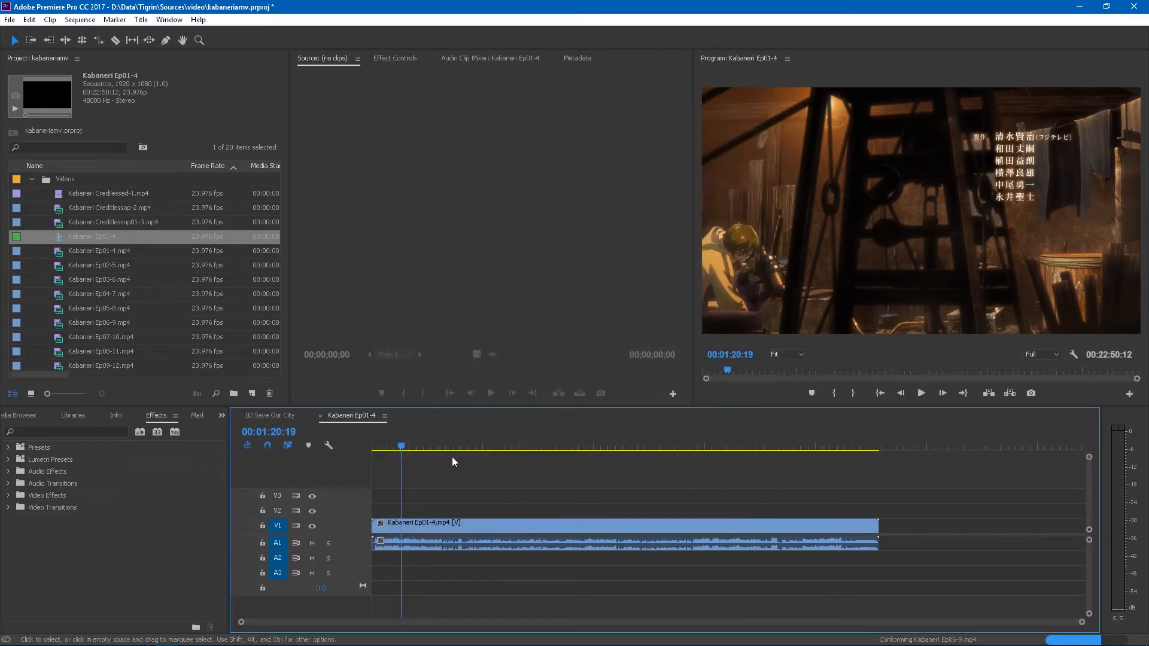
left_click(415, 444)
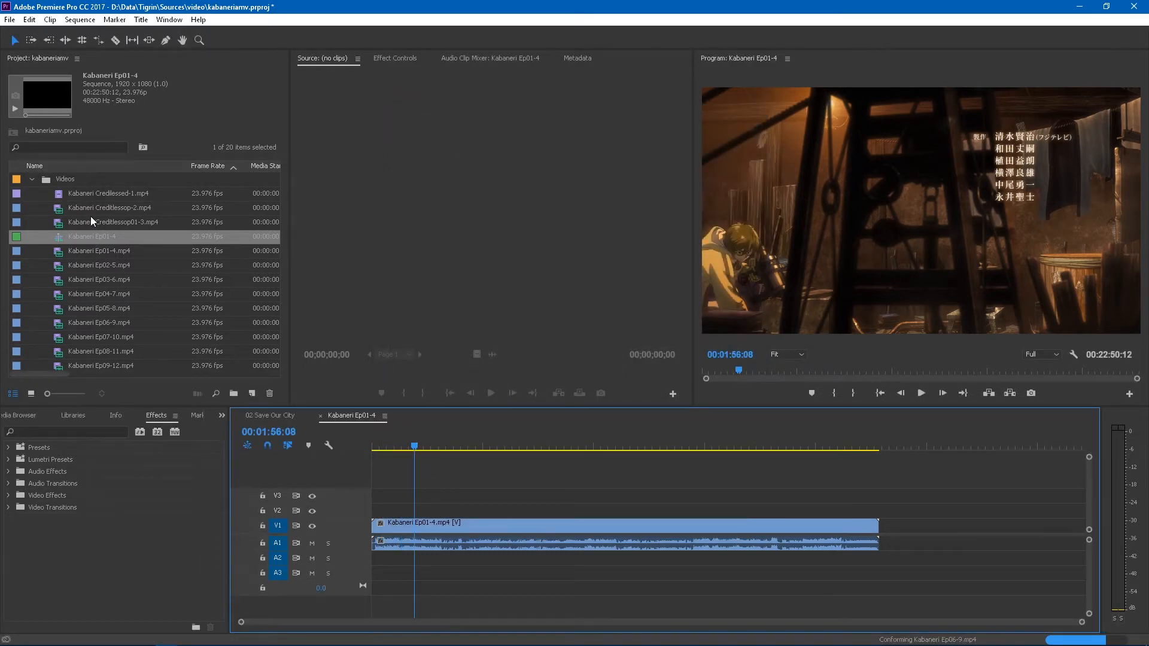
Step: Collapse the Videos bin and create a new top-level bin named Episodes
left_click(31, 179)
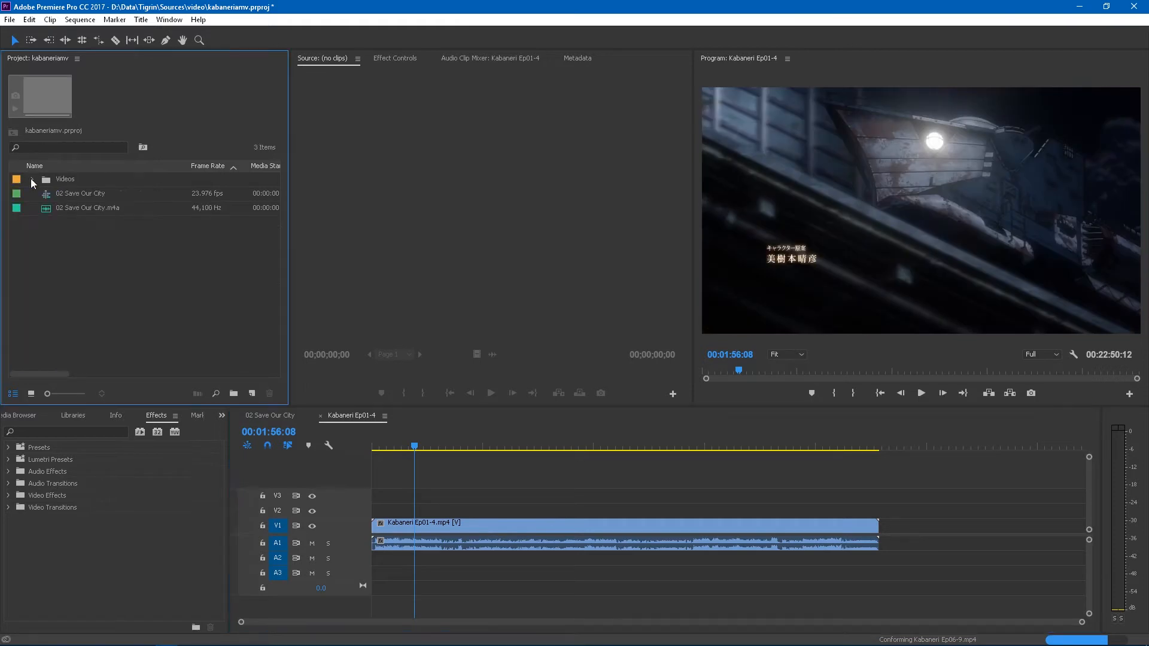
left_click(423, 447)
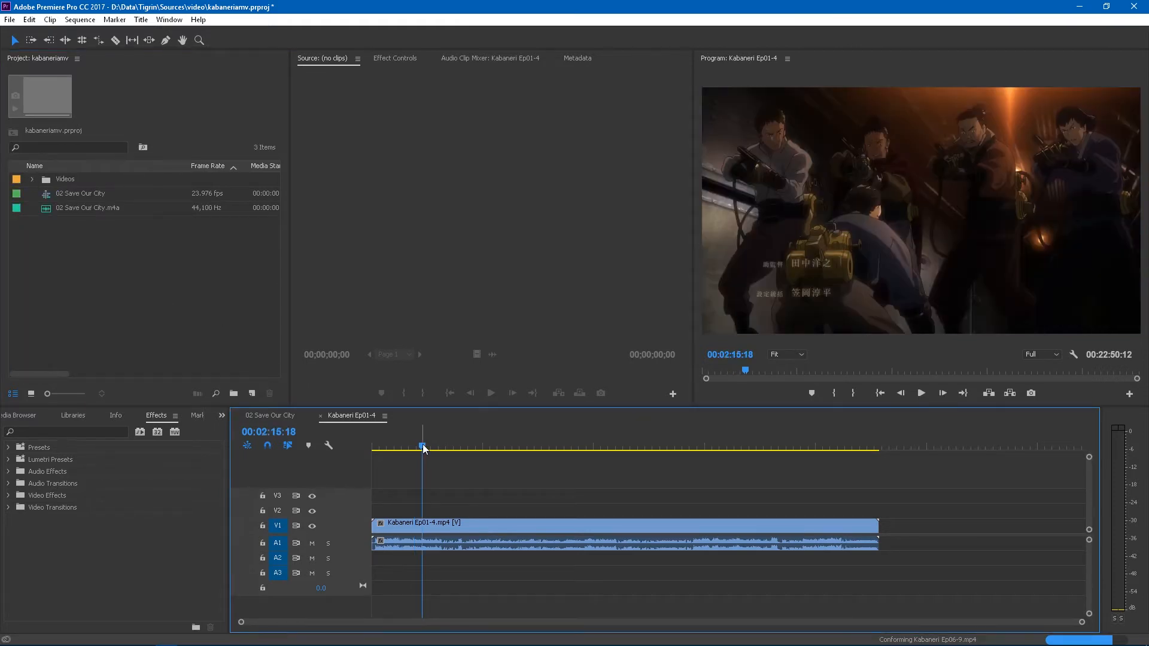
left_click_drag(424, 445, 428, 445)
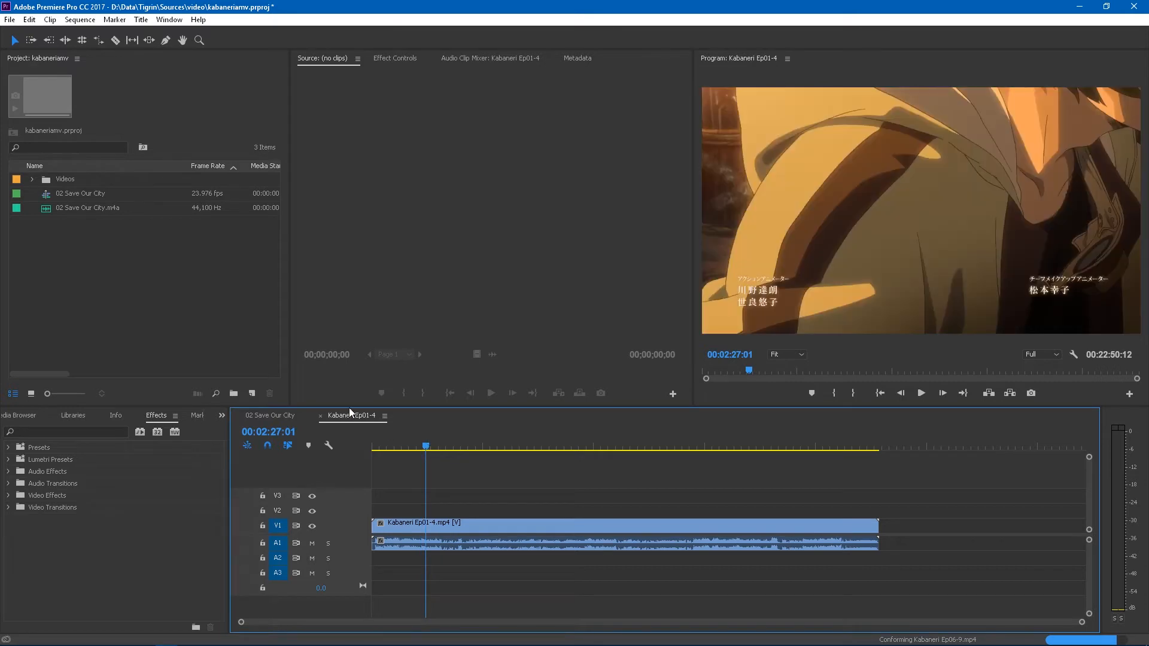
left_click(146, 331)
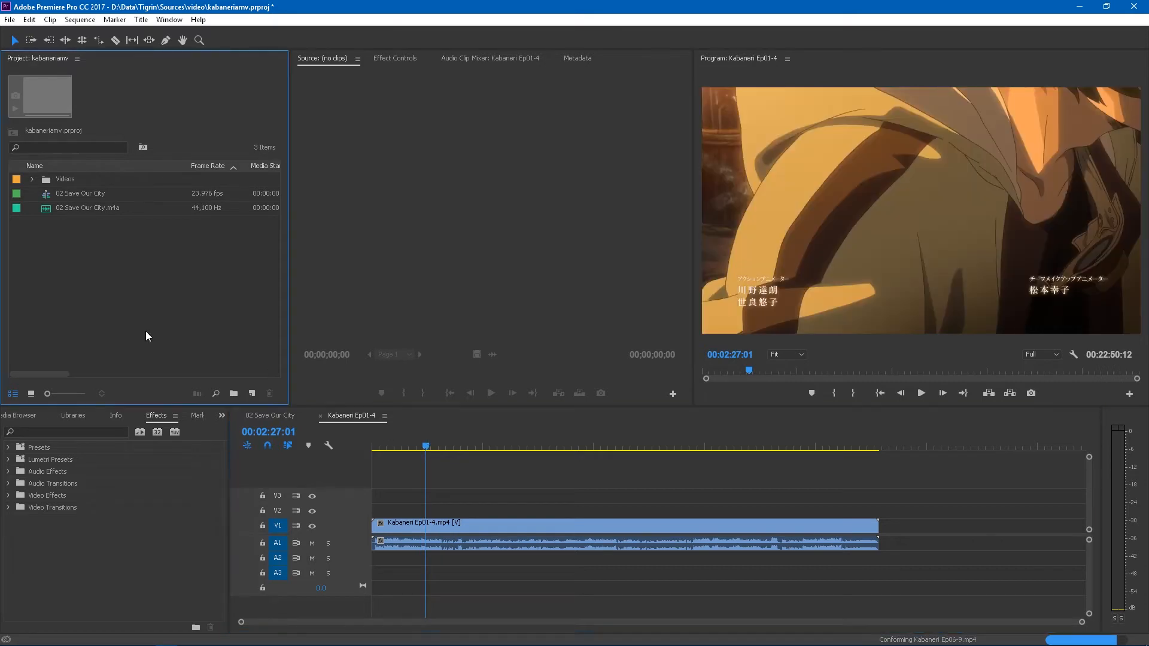
left_click(235, 393)
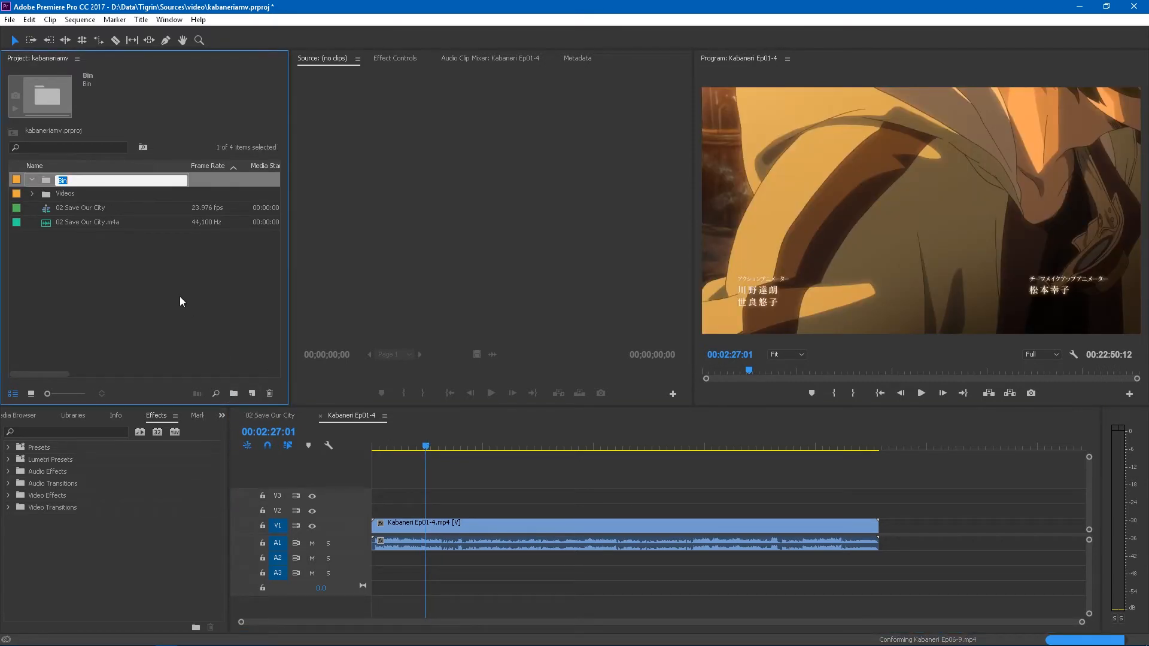
type("Episodes")
key("Return")
Step: Create a bin named Episode01 inside the Episodes bin
left_click(234, 394)
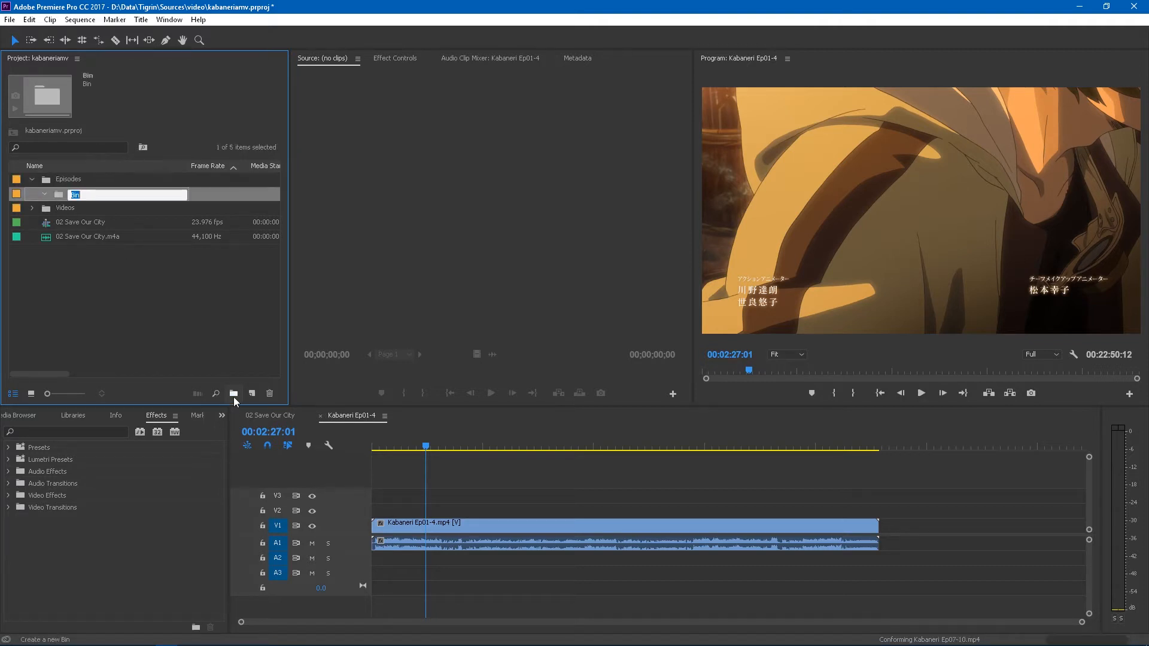
type("Episode01")
left_click(132, 309)
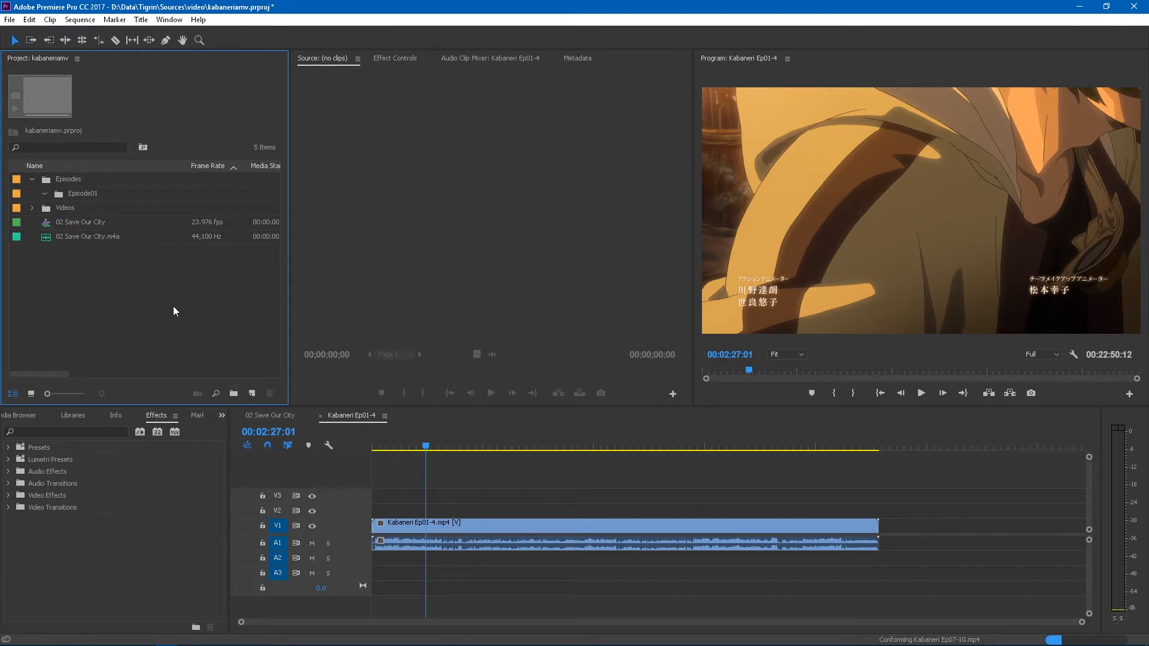
right_click(144, 311)
left_click(174, 397)
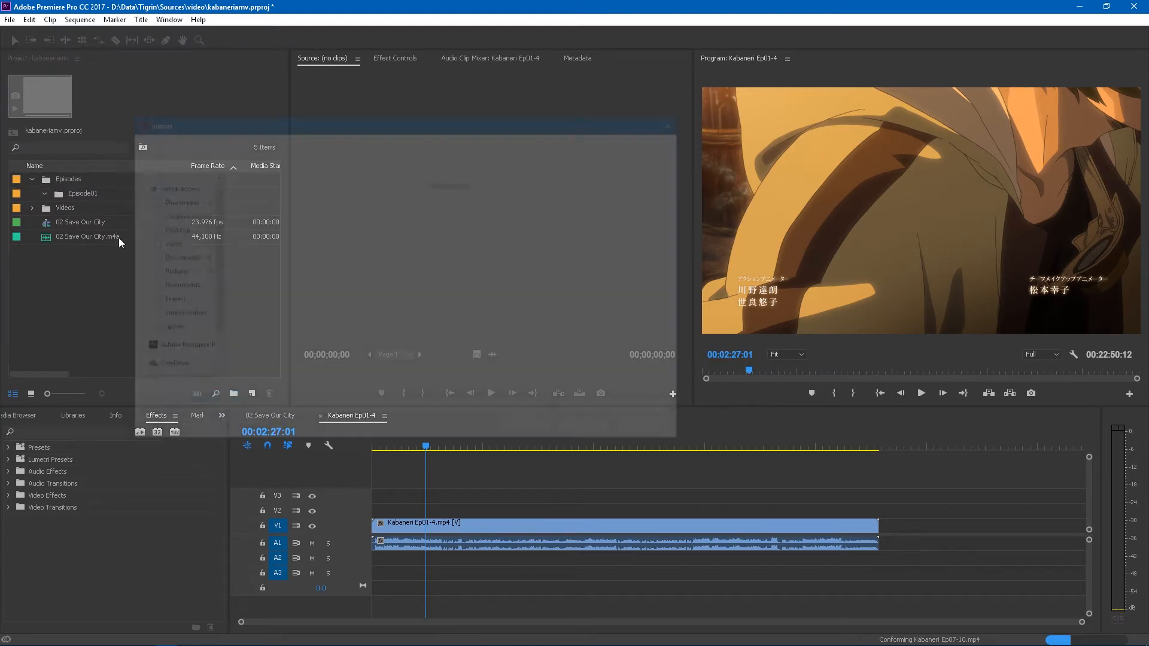
left_click(641, 425)
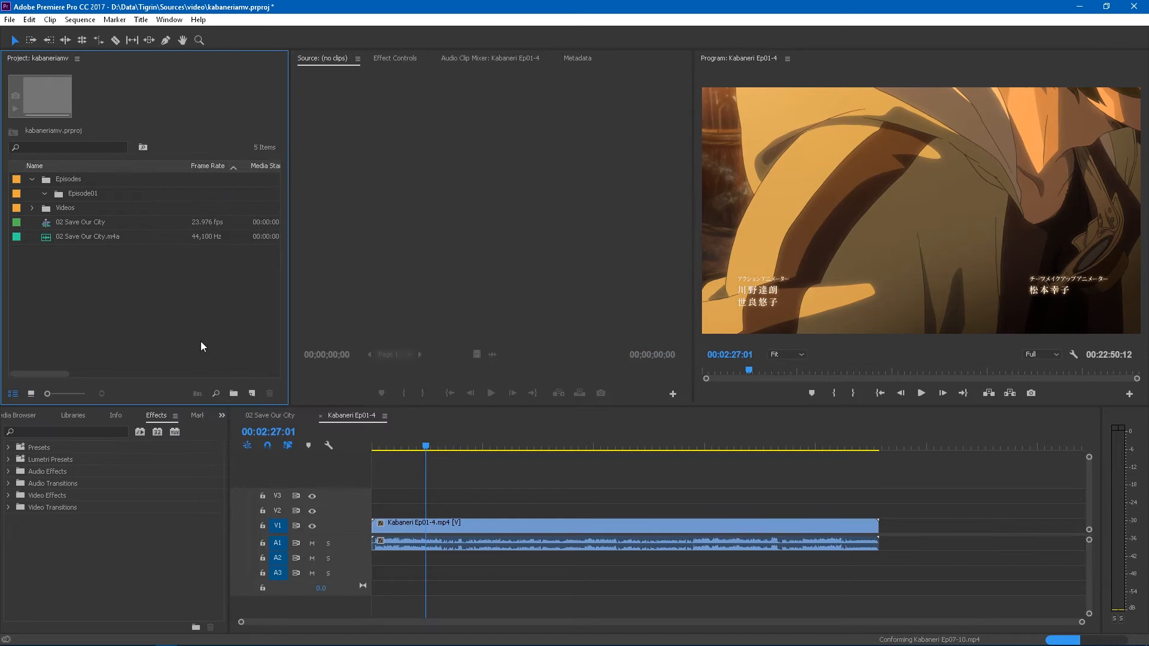
Step: Create a new top-level bin named Clips in the project
left_click(234, 394)
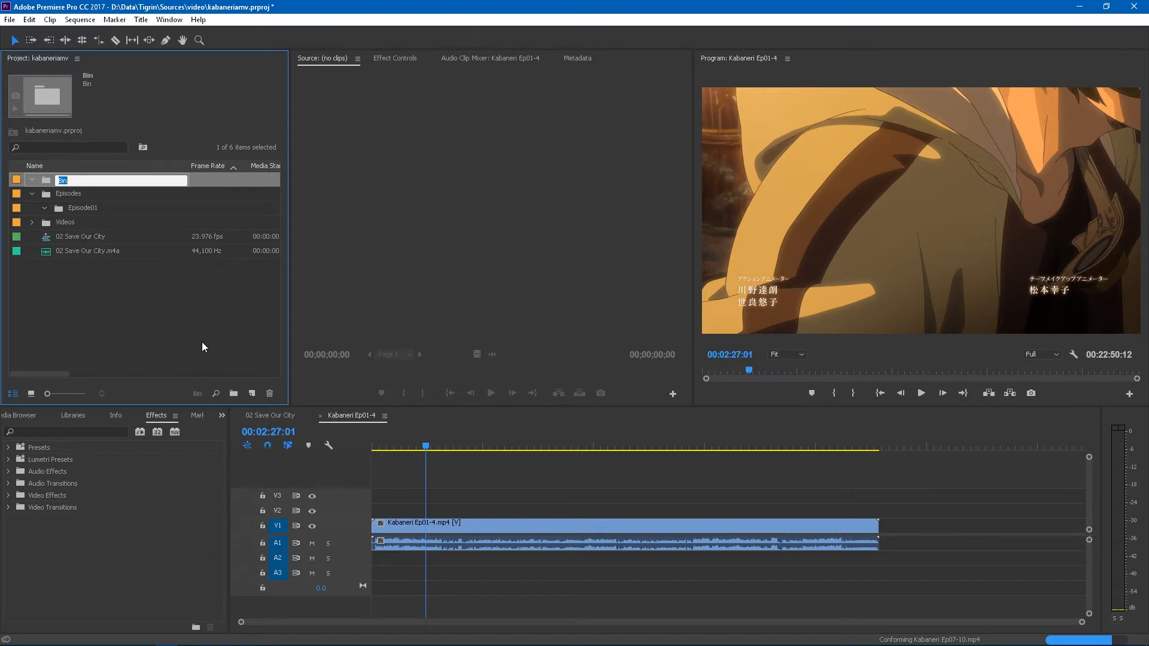
type("Clipsips")
left_click(203, 307)
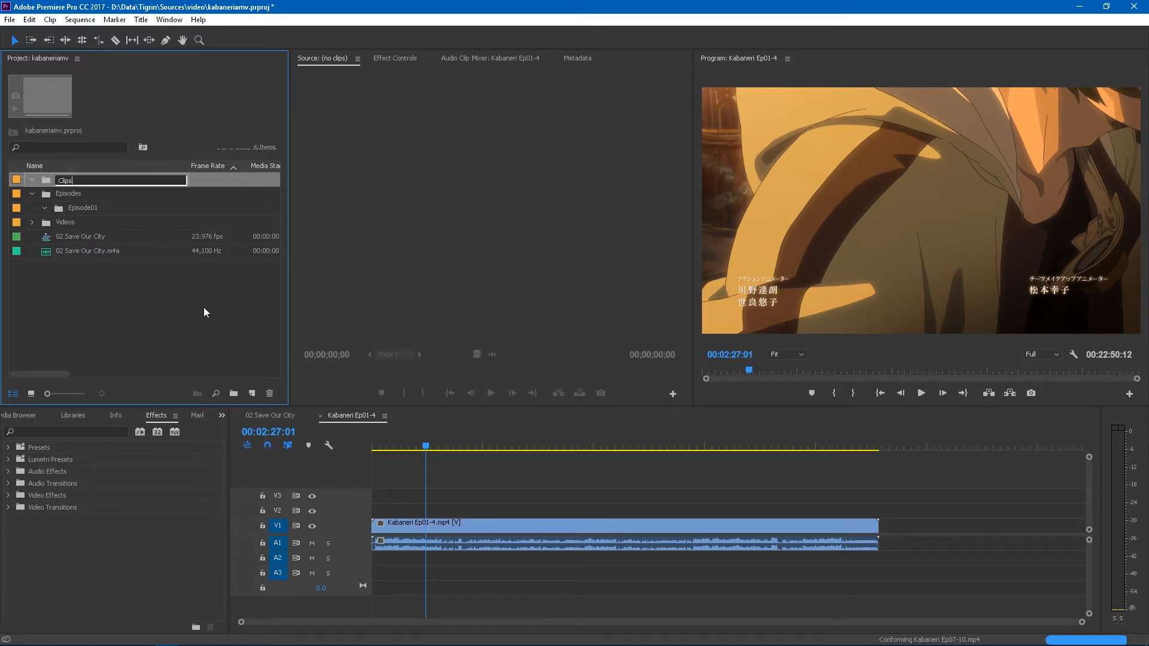
Step: Create a bin named Zombies inside the Clips bin
left_click(64, 179)
left_click(239, 392)
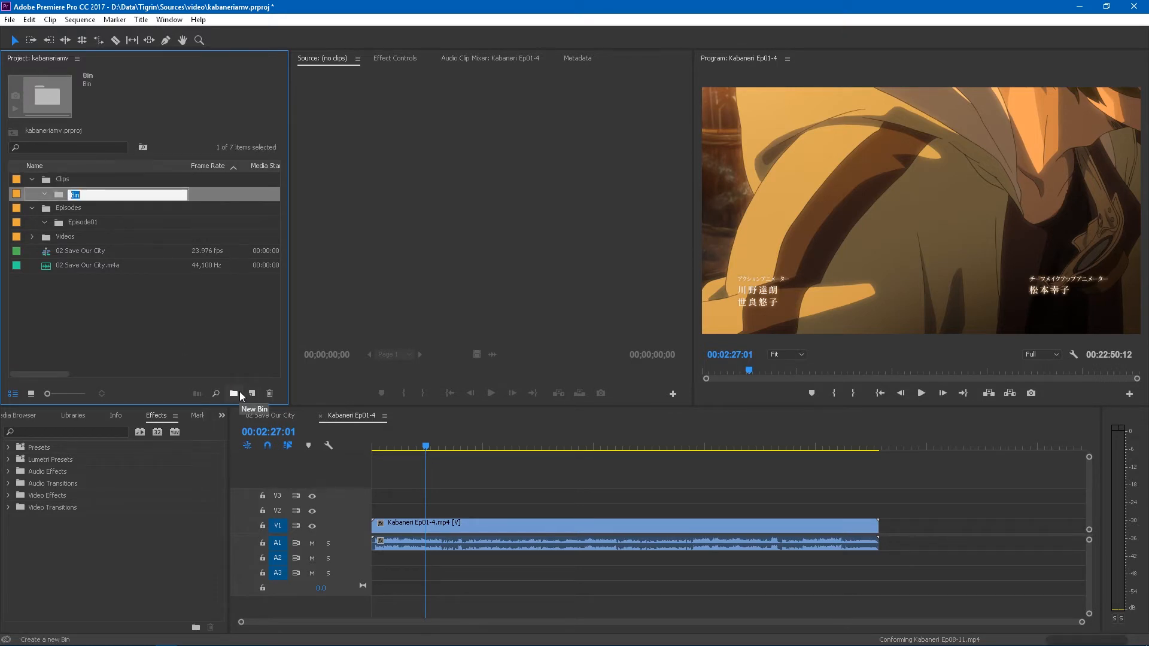
type("Zombies")
left_click(173, 343)
Step: Add a second bin named Openings inside the Clips bin
left_click(63, 179)
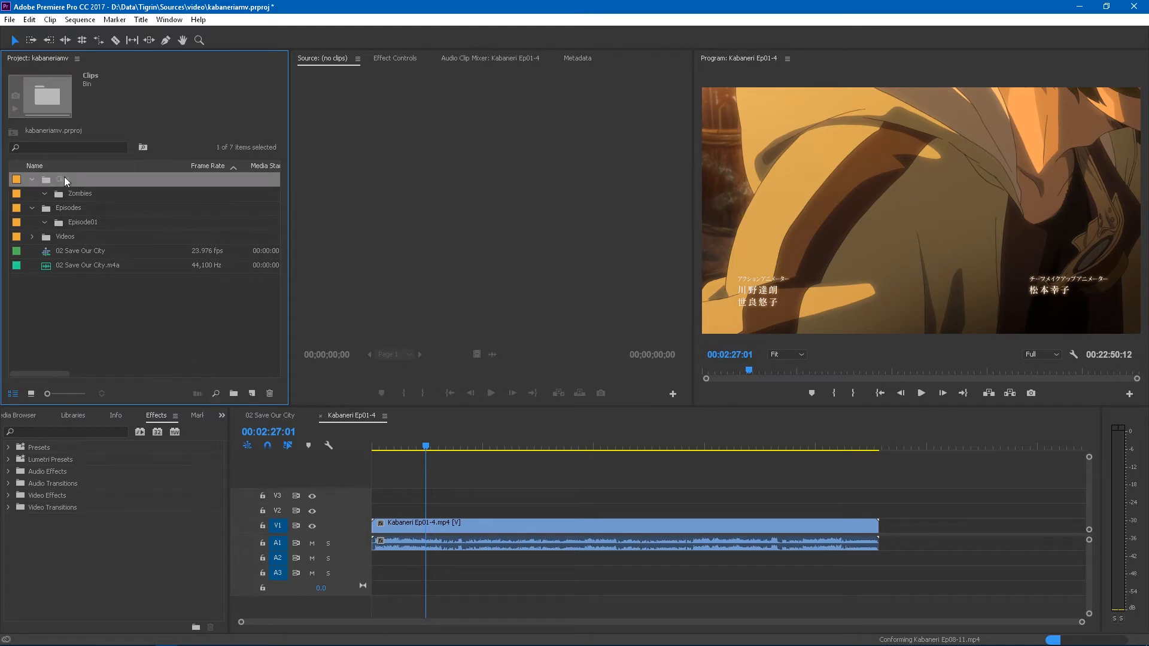
left_click(233, 393)
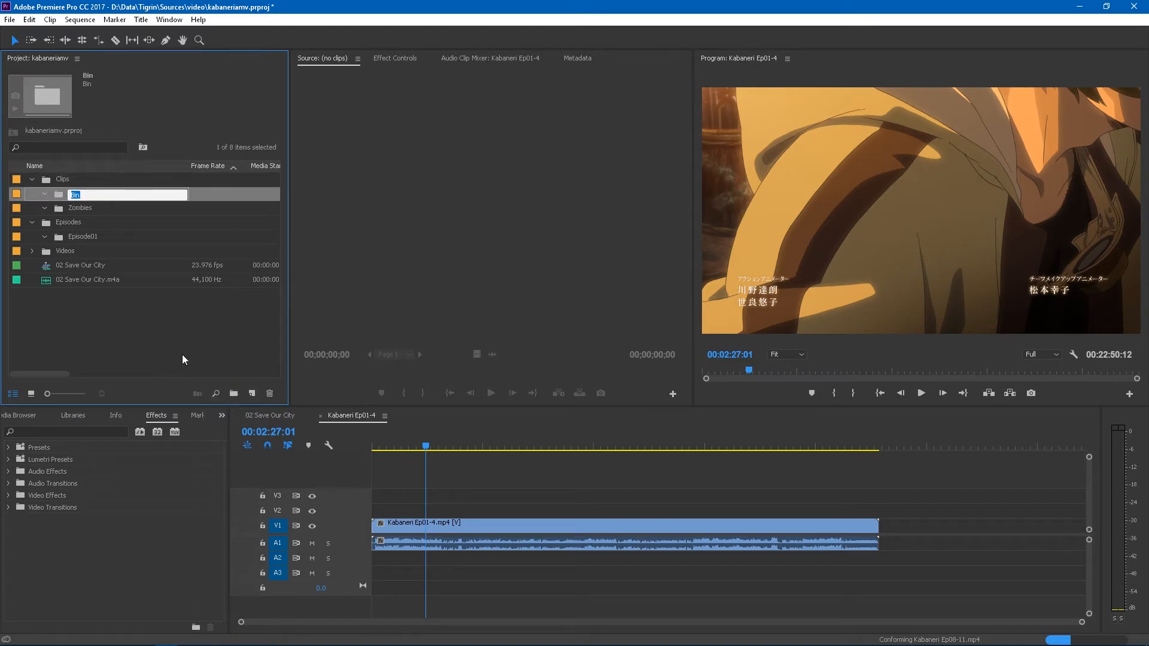
type("Openings")
left_click(138, 325)
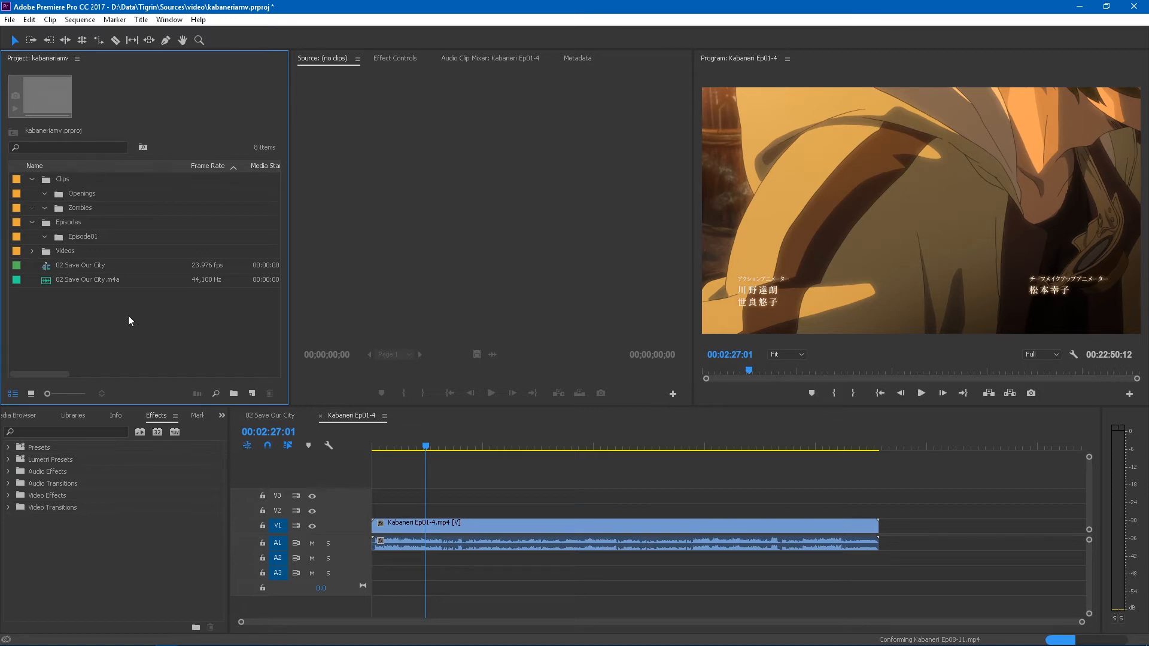
Step: Split the Kabaneri Ep01-4.mp4 clip in the sequence at 00:01:14:12, where the scene changes to the drawing on the wall
left_click(422, 447)
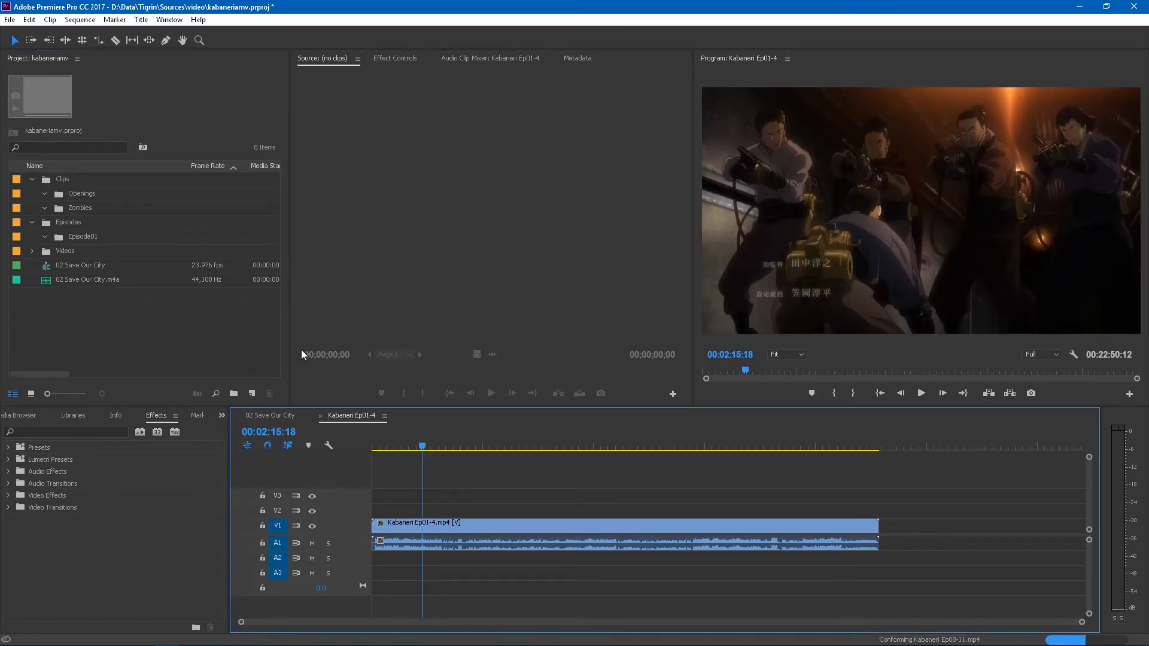
key("Home")
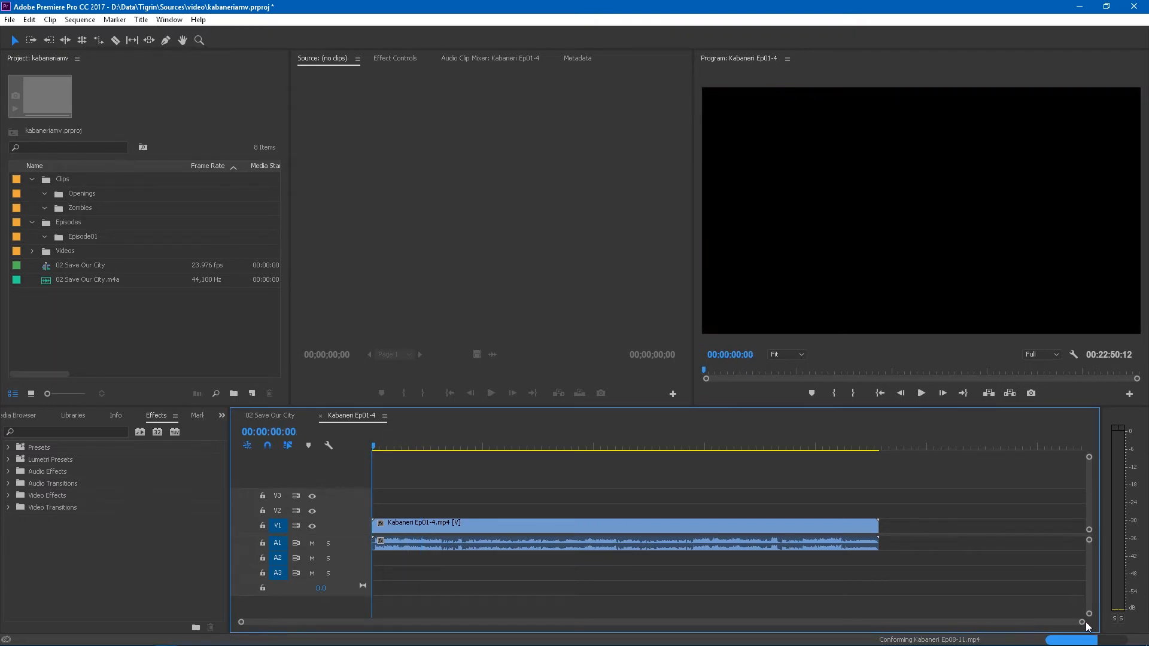
left_click_drag(1086, 622, 946, 623)
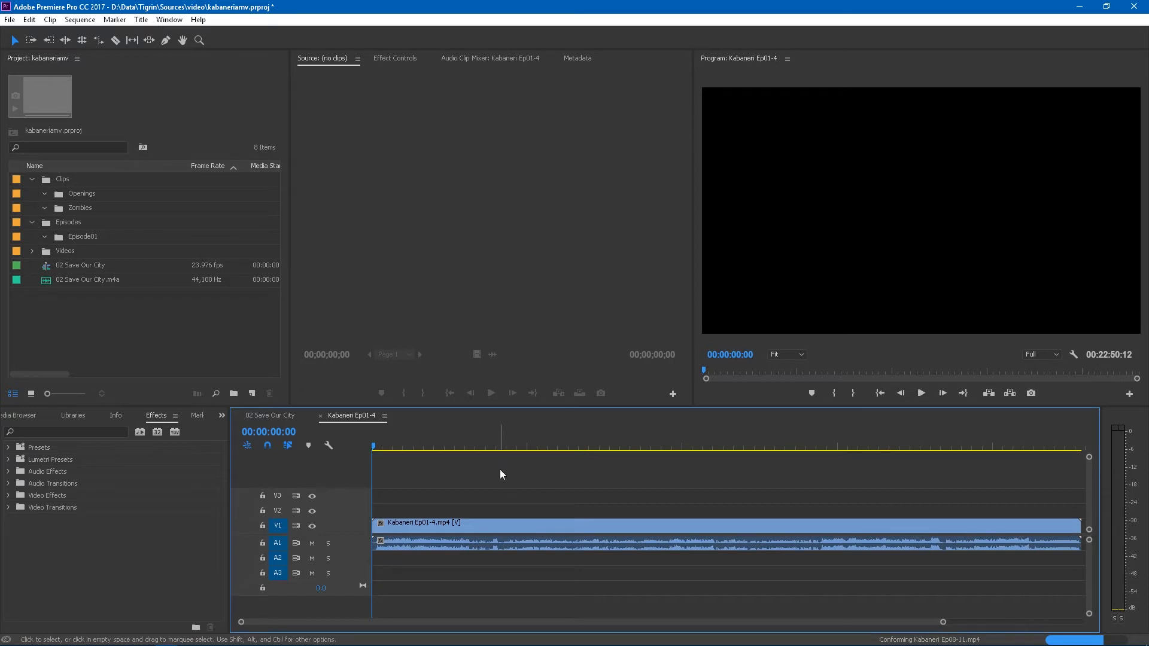
mouse_move(383, 444)
left_mouse_down()
mouse_move(358, 444)
mouse_move(380, 460)
left_mouse_up()
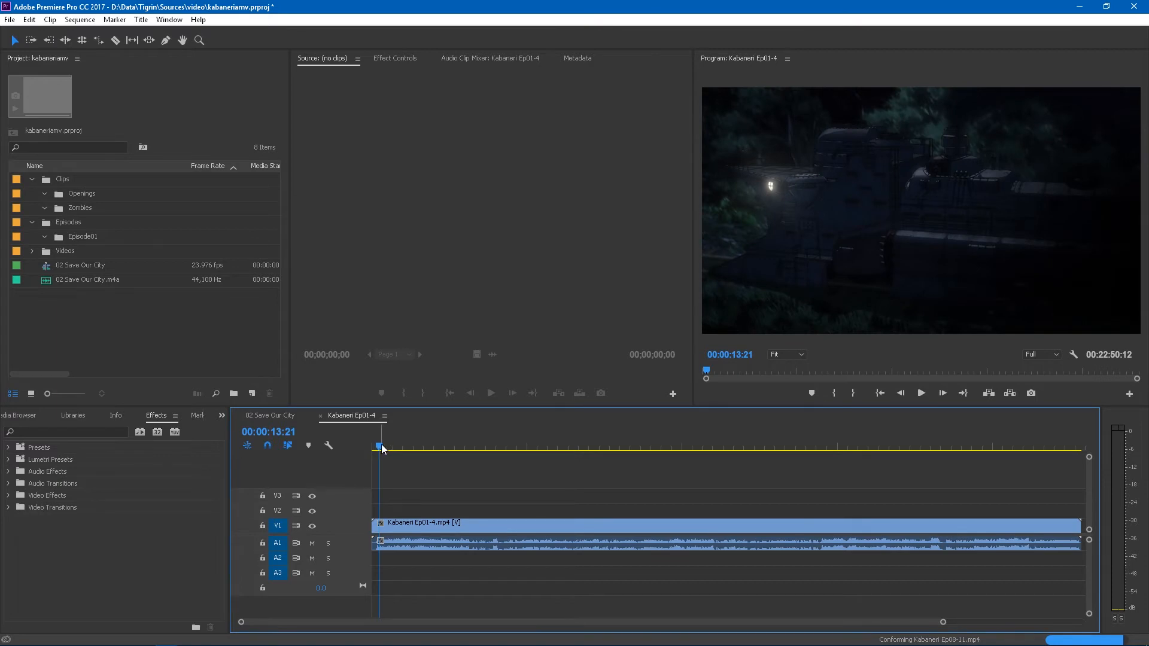
left_click_drag(383, 448, 410, 472)
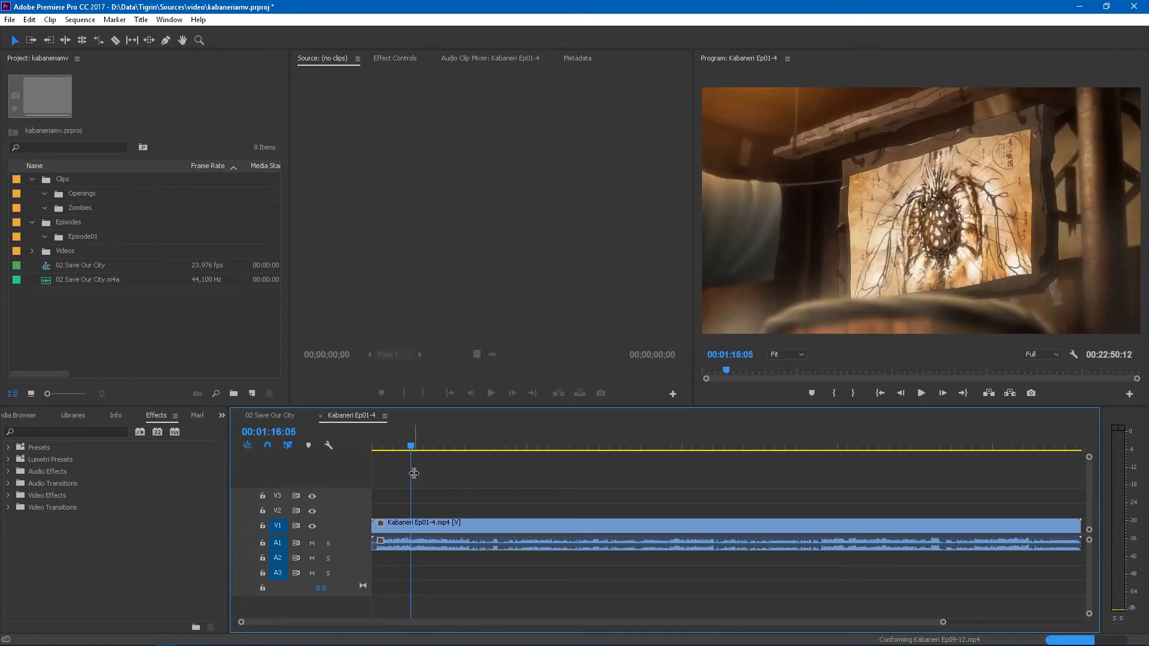
key("space")
key("space")
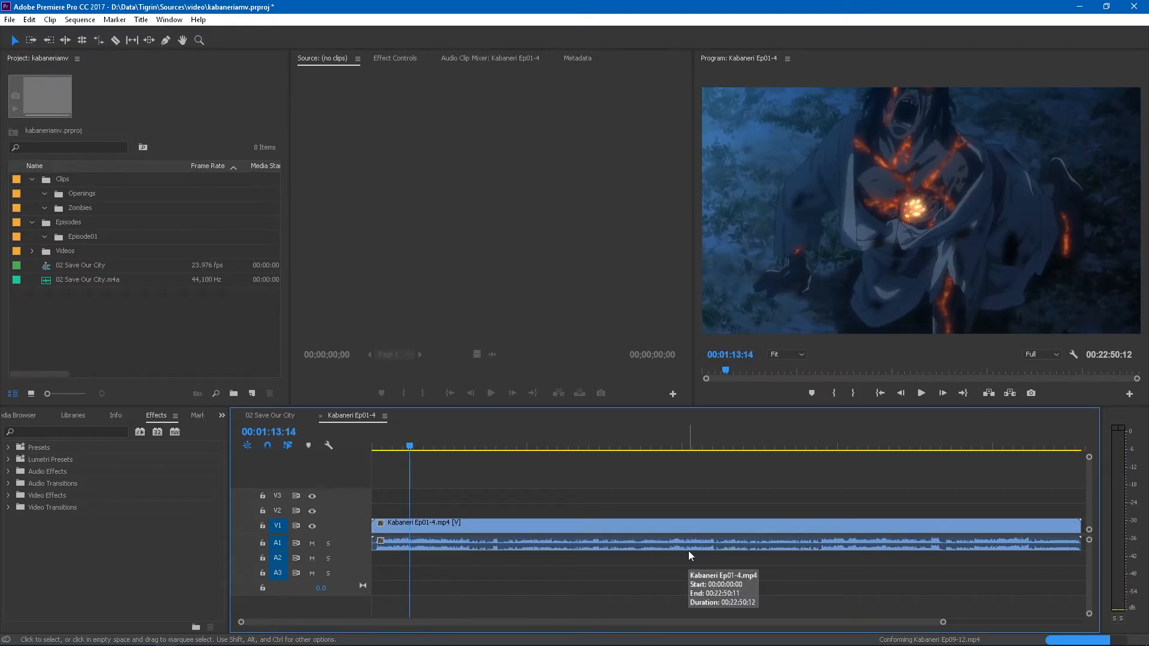
key("space")
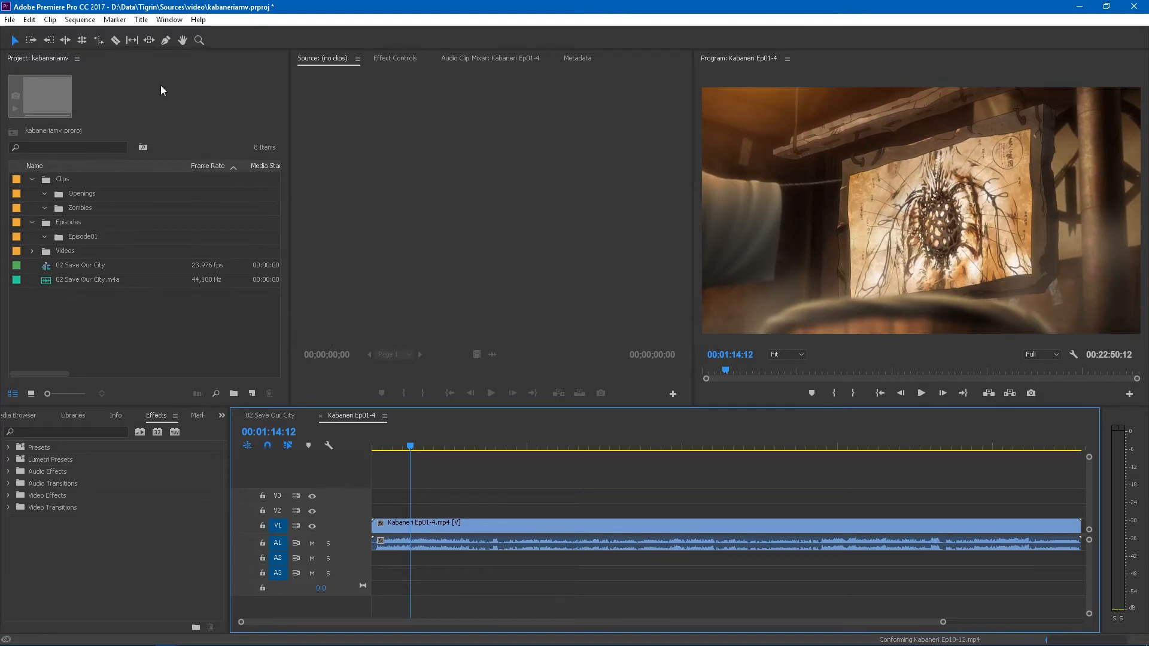
left_click(64, 20)
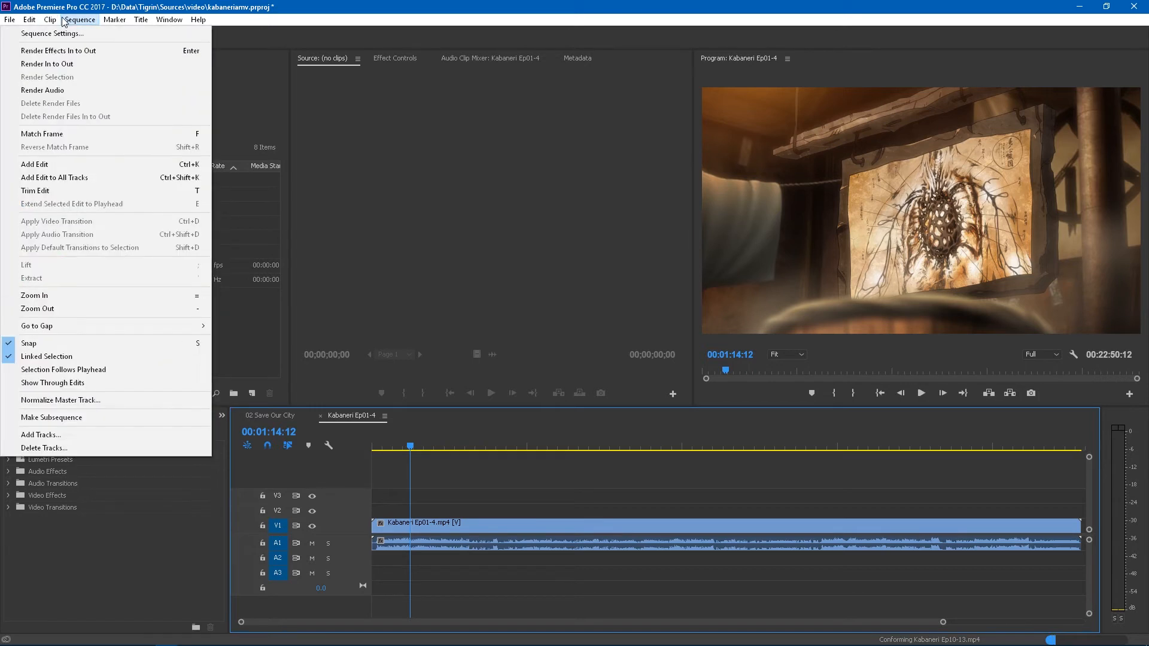
left_click(77, 165)
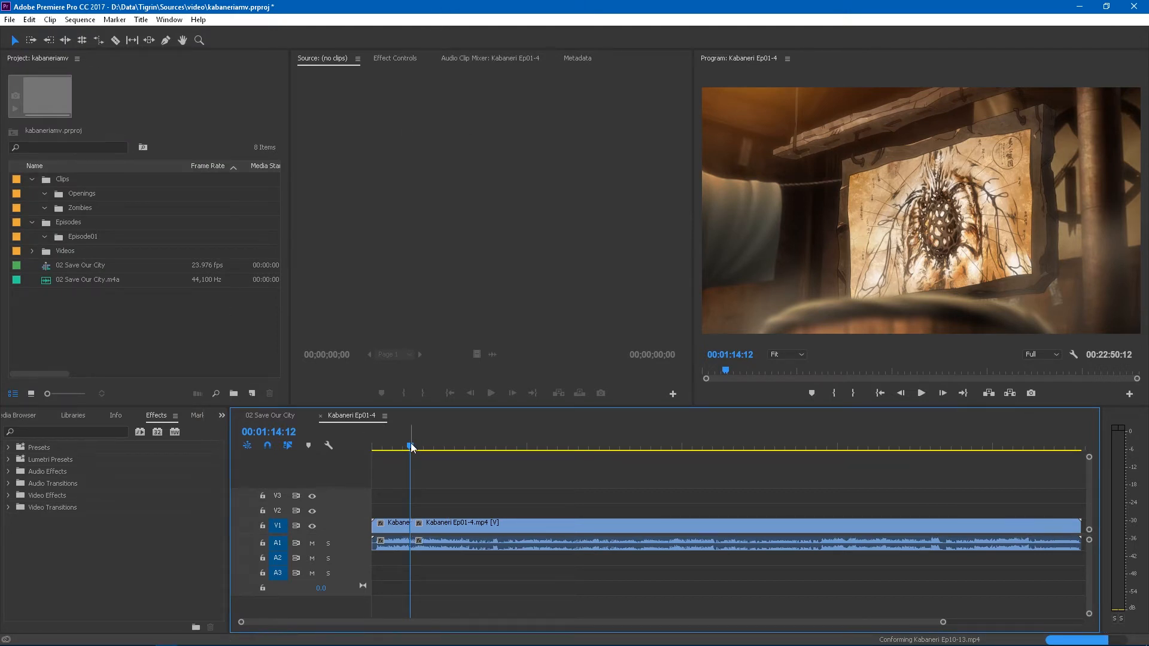
Step: Make a subclip named ep01_sc01_trainattack from the first segment of the Kabaneri Ep01-4 sequence, stored in the Episode01 bin
left_click_drag(411, 447, 386, 450)
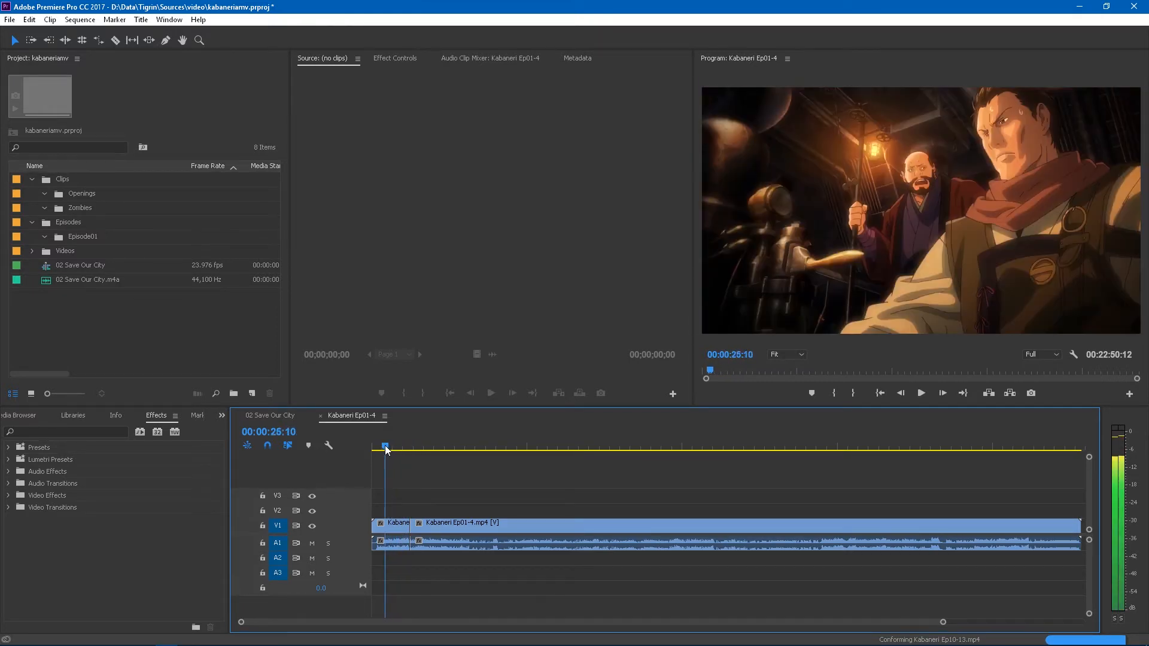
left_click(80, 237)
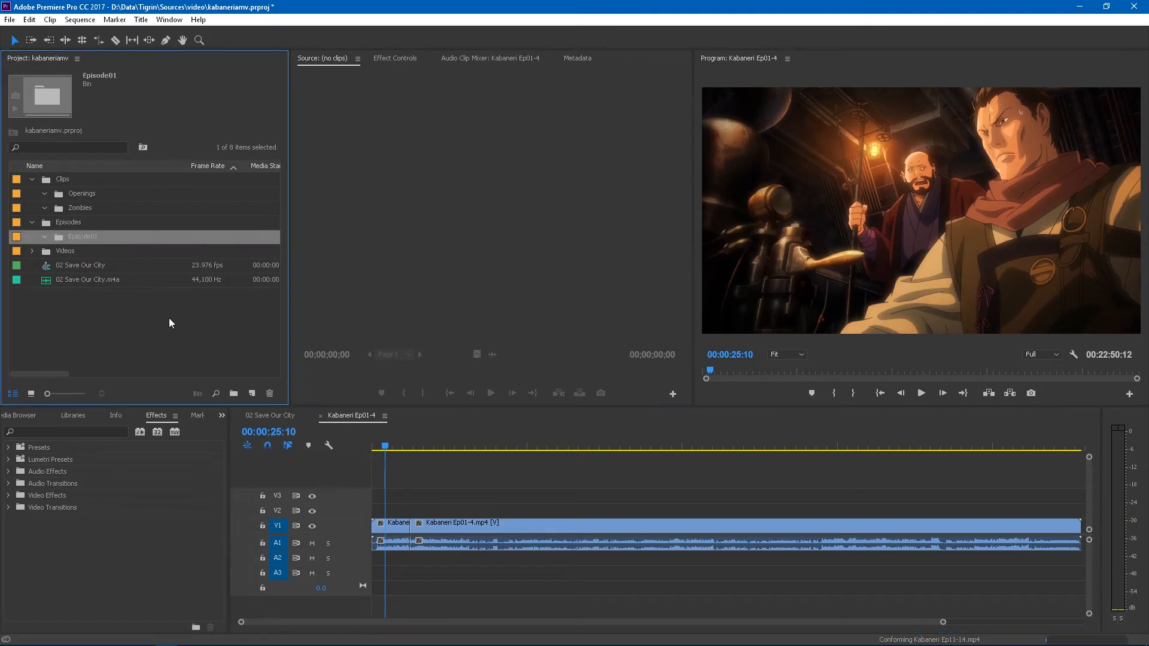
left_click(384, 529)
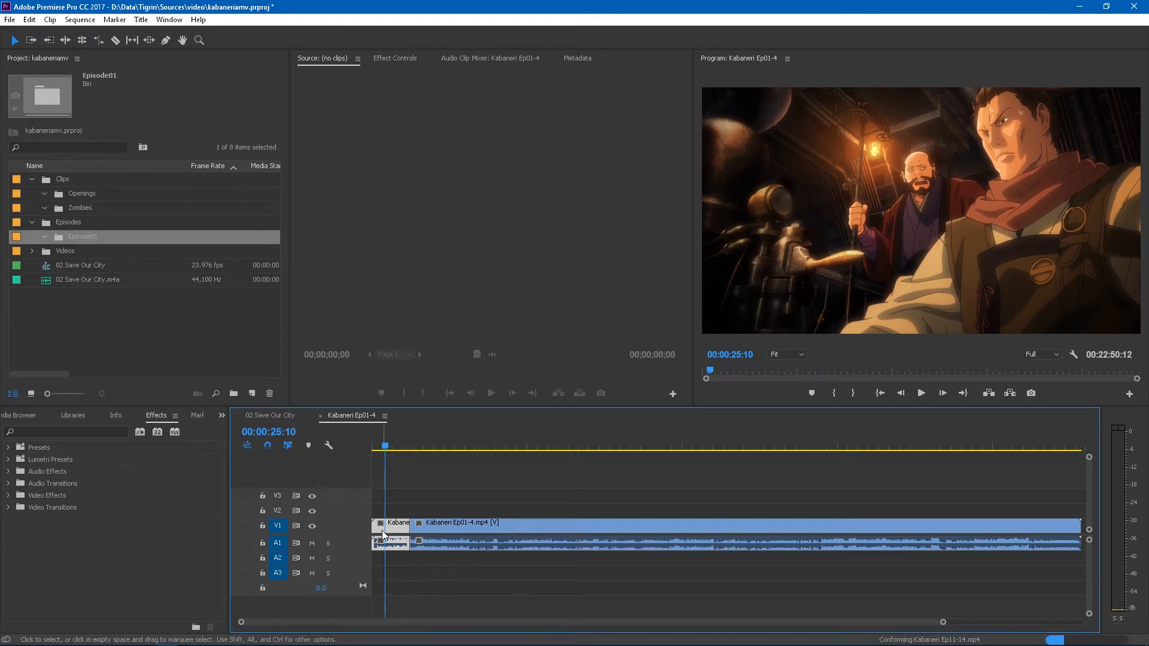
left_click(81, 19)
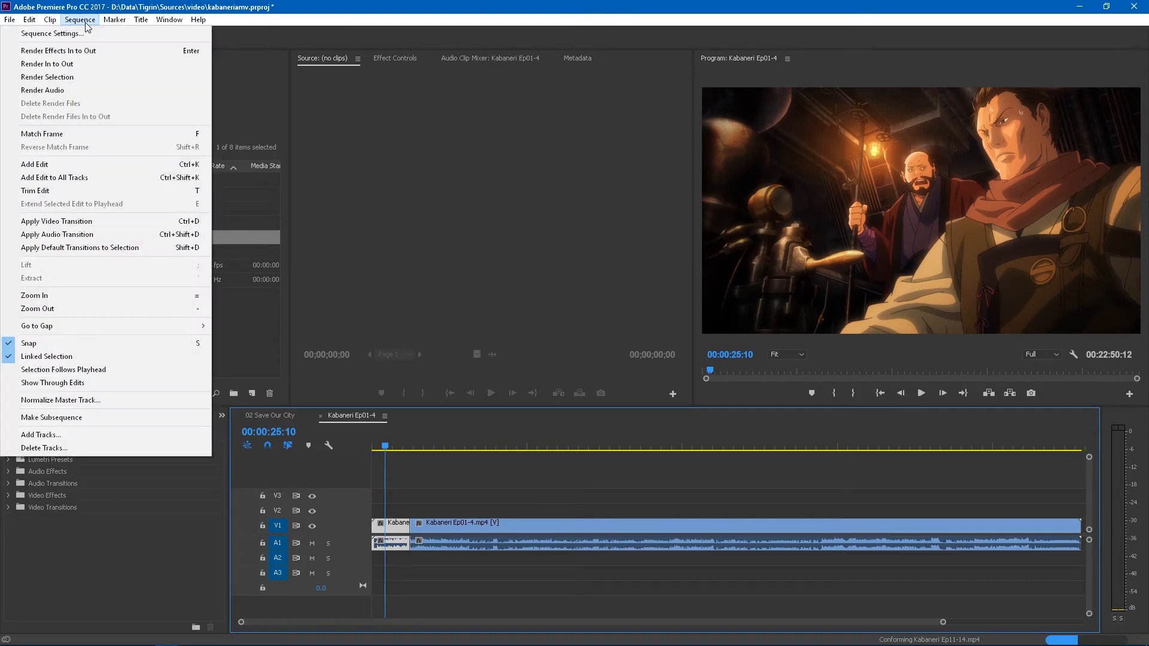
left_click(84, 23)
left_click(48, 20)
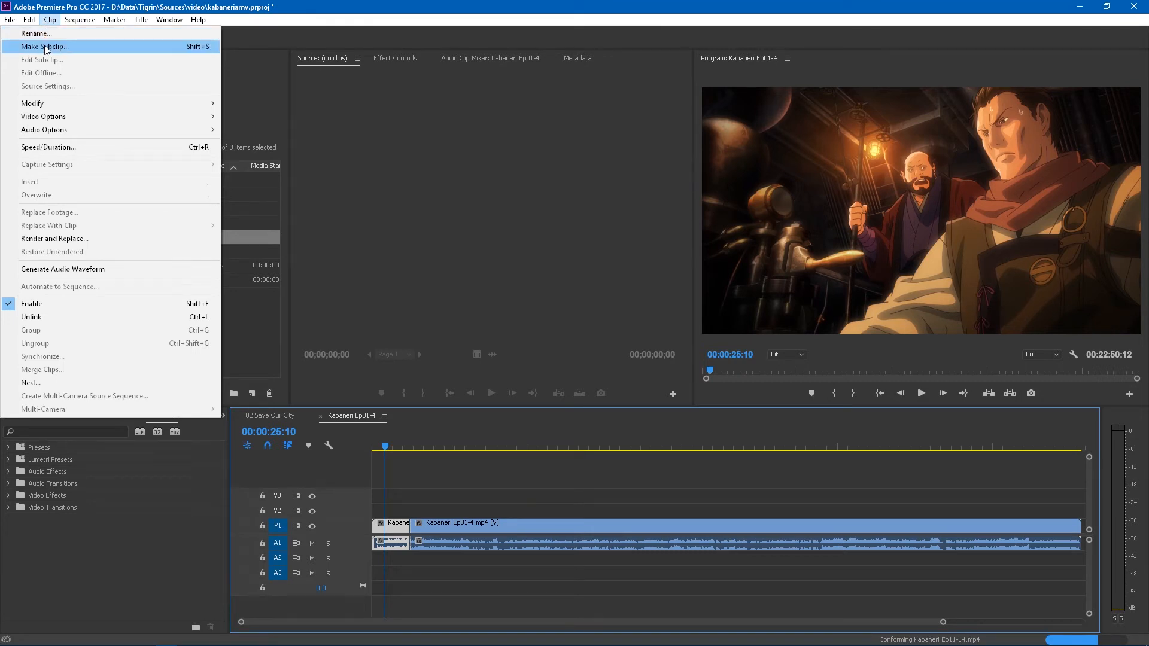
left_click(65, 3)
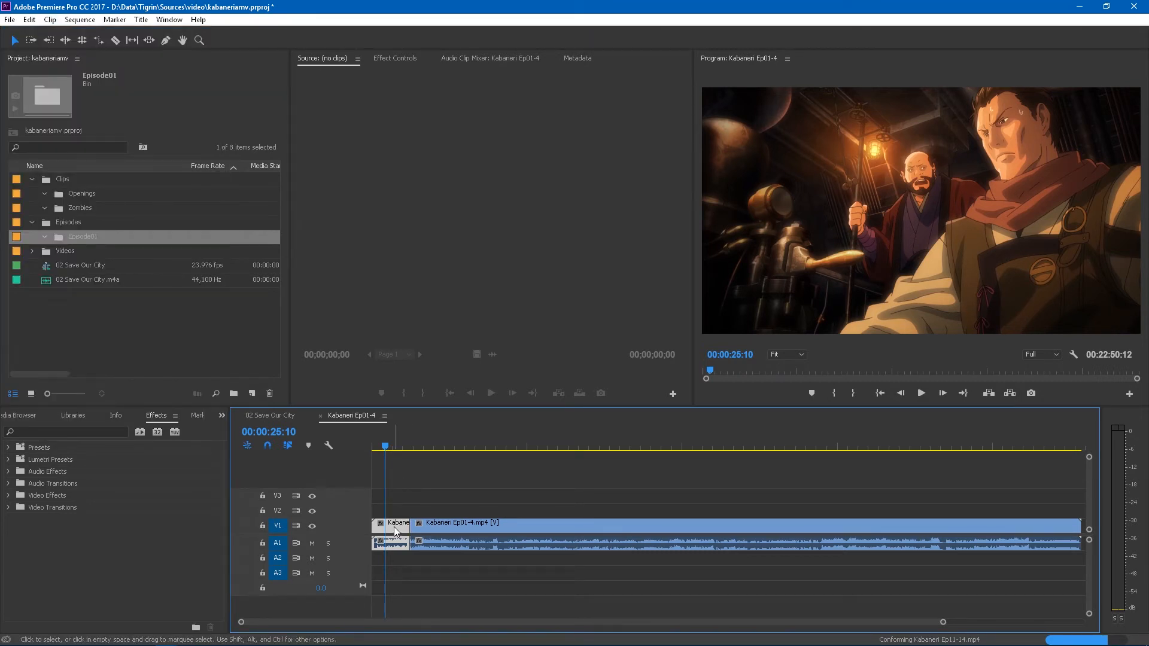
key("ctrl+u")
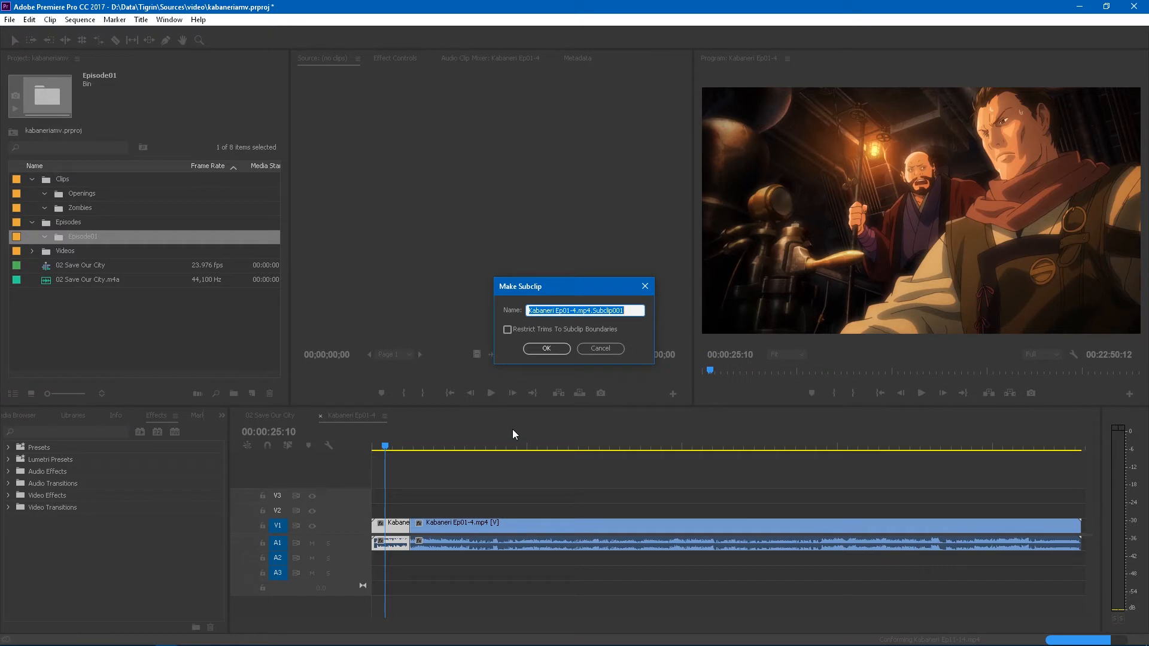
type("ep01_sc01_")
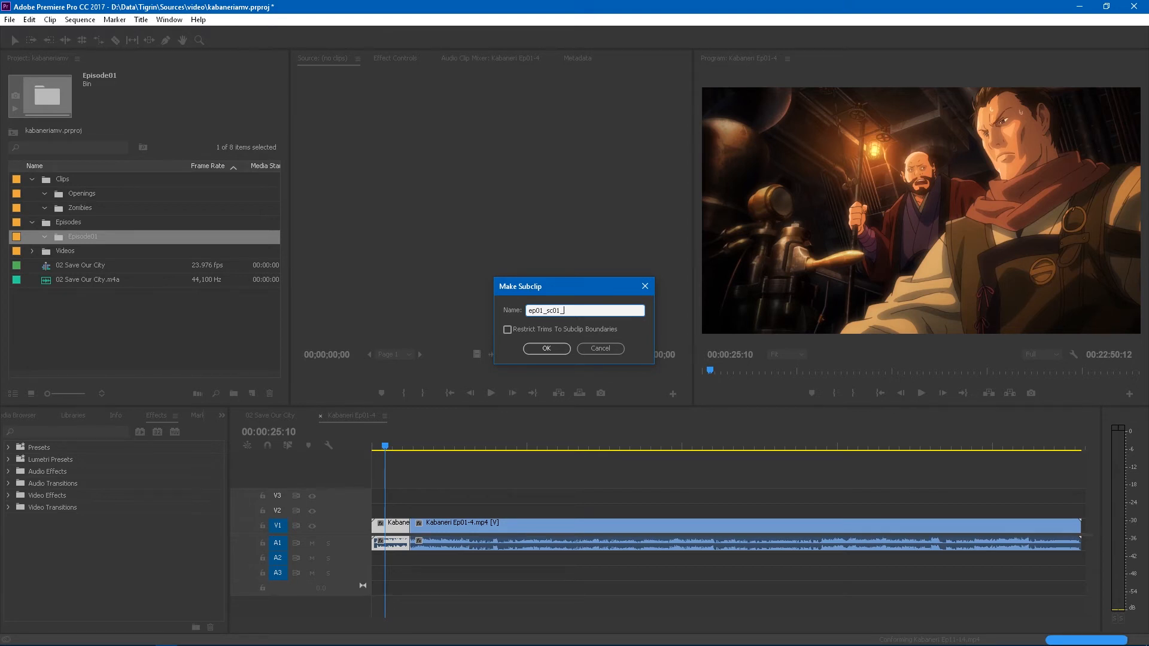
type("trainattack")
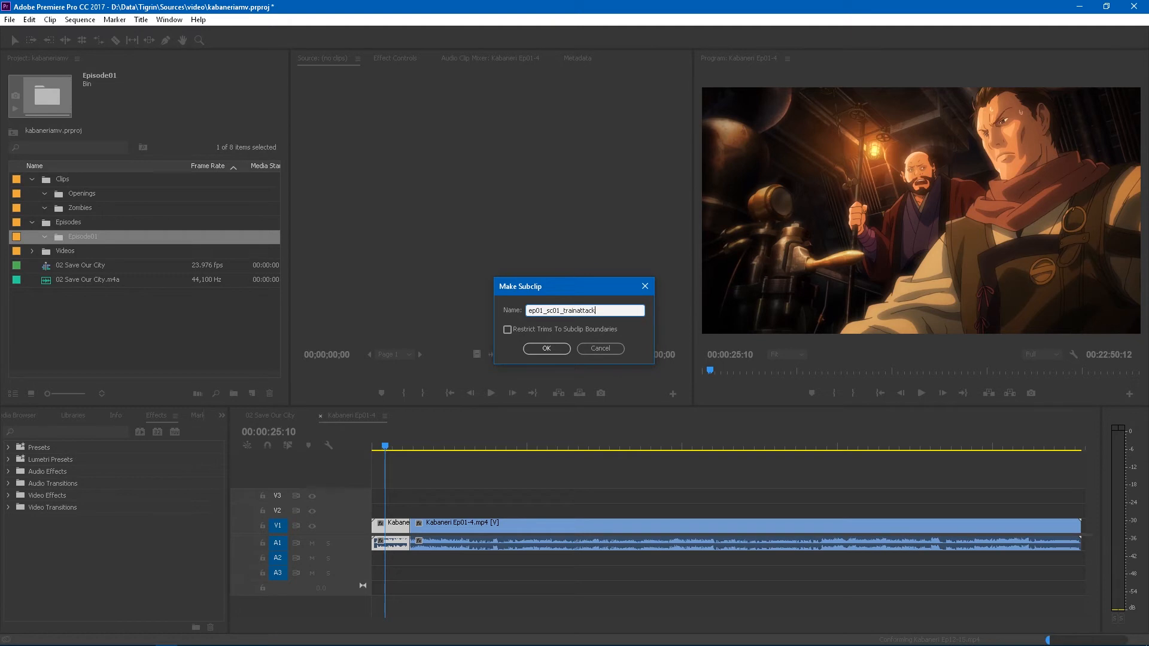
key("Return")
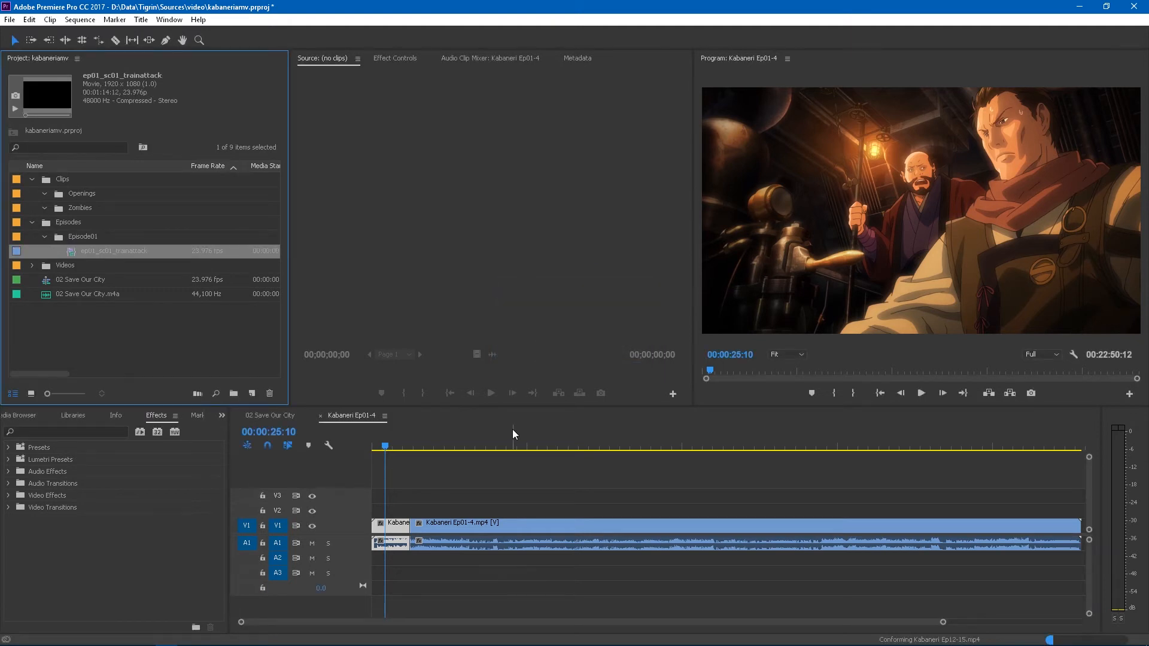
Step: Delete the first segment, ahead of the cut, from the Kabaneri Ep01-4 sequence
left_click(391, 442)
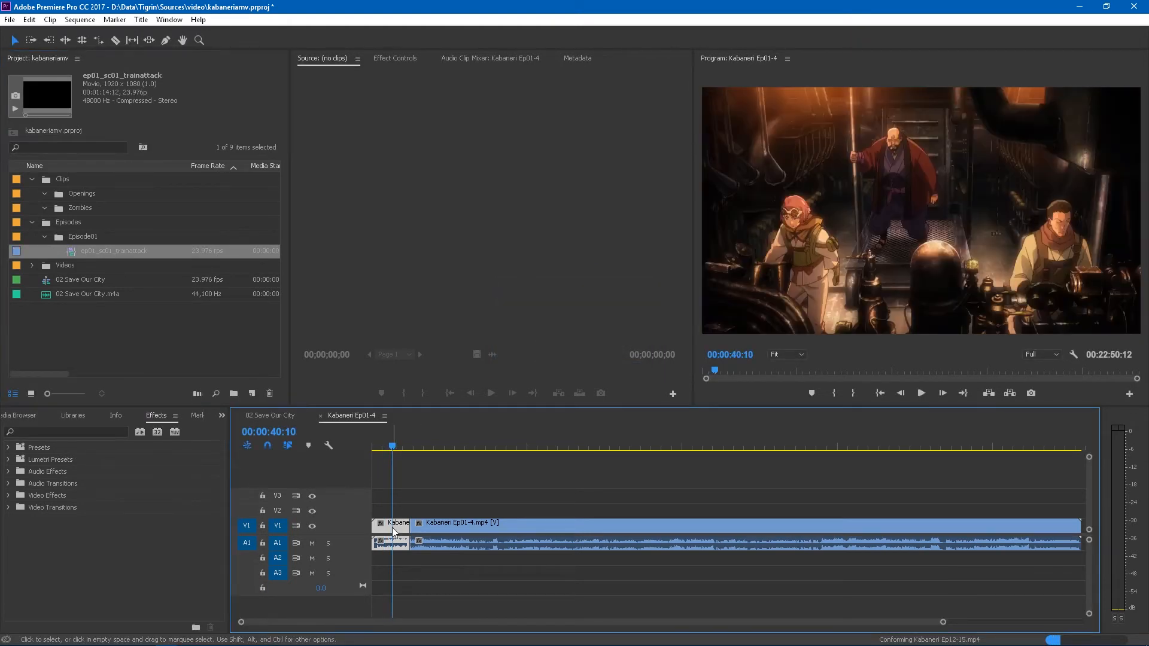
key("Delete")
left_click_drag(402, 449, 411, 450)
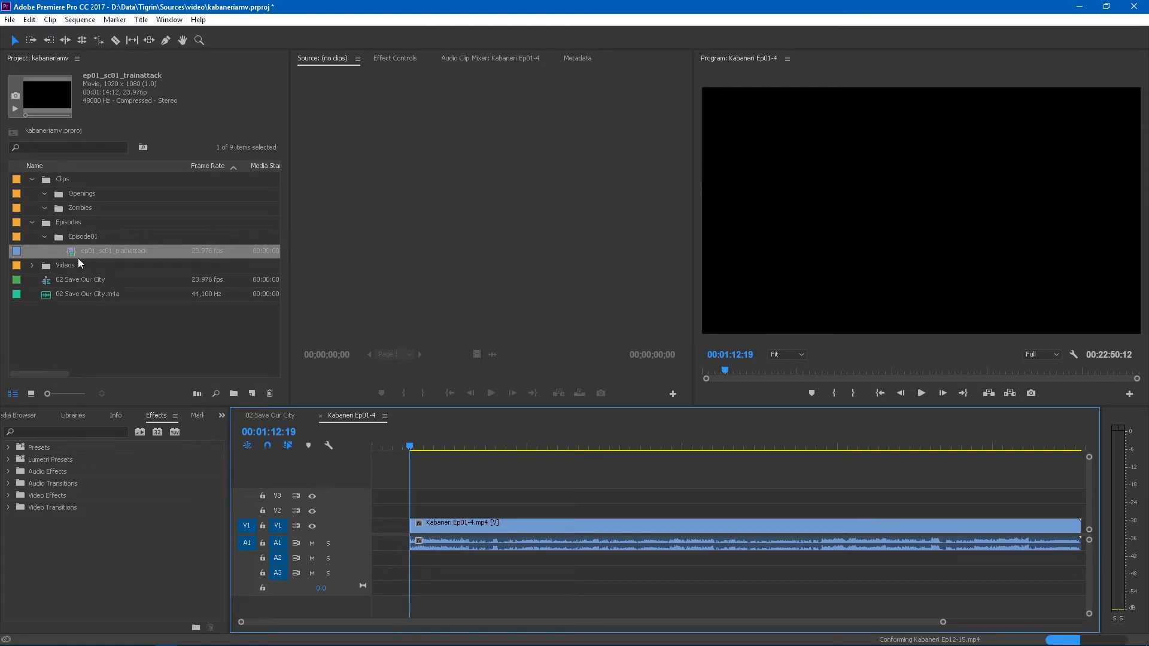
Step: Try the ep01_sc01_trainattack subclip in the gap at the start of the Kabaneri Ep01-4 sequence, and remove it again
left_click_drag(76, 251, 378, 517)
left_click_drag(405, 448, 481, 448)
left_click(405, 511)
key("Delete")
Step: Delete the remaining Kabaneri Ep01-4.mp4 clip from the episode sequence
left_click(475, 520)
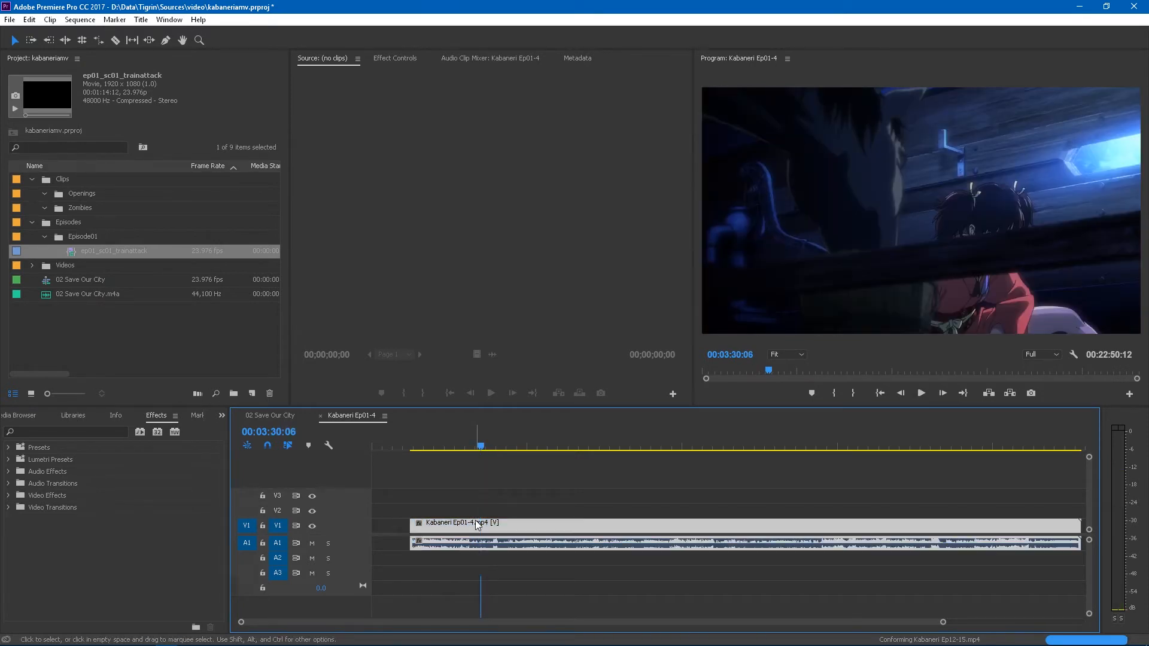
key("Delete")
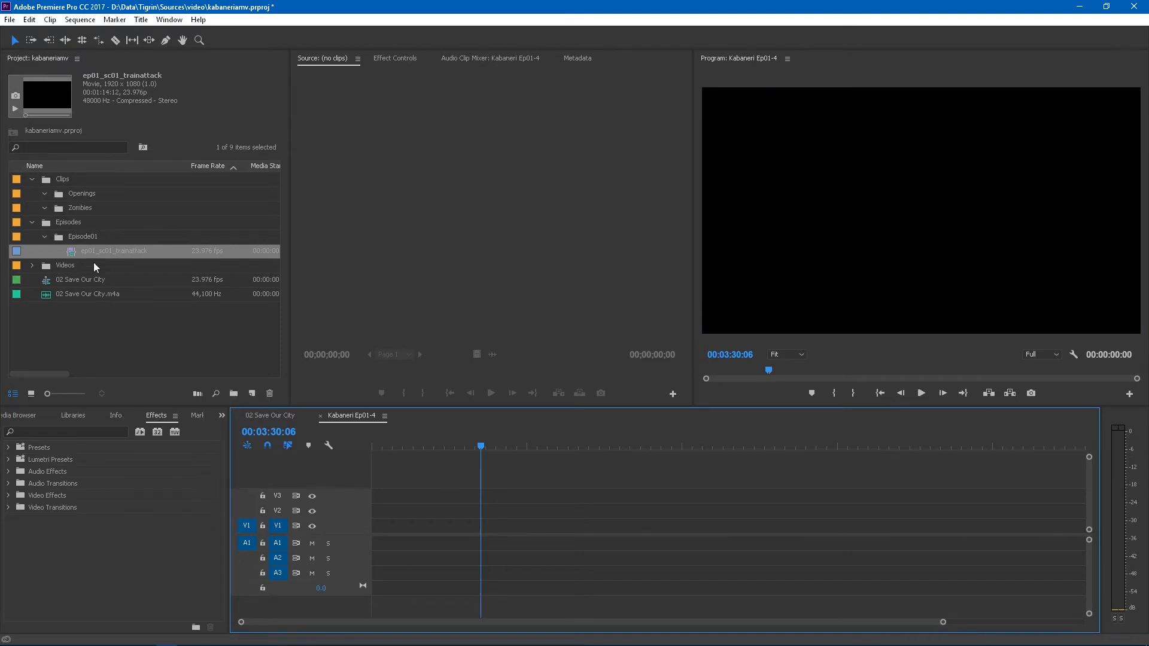
Step: Open the 02 Save Our City sequence, lock its music track A1 and return the playhead to the start
left_click(286, 416)
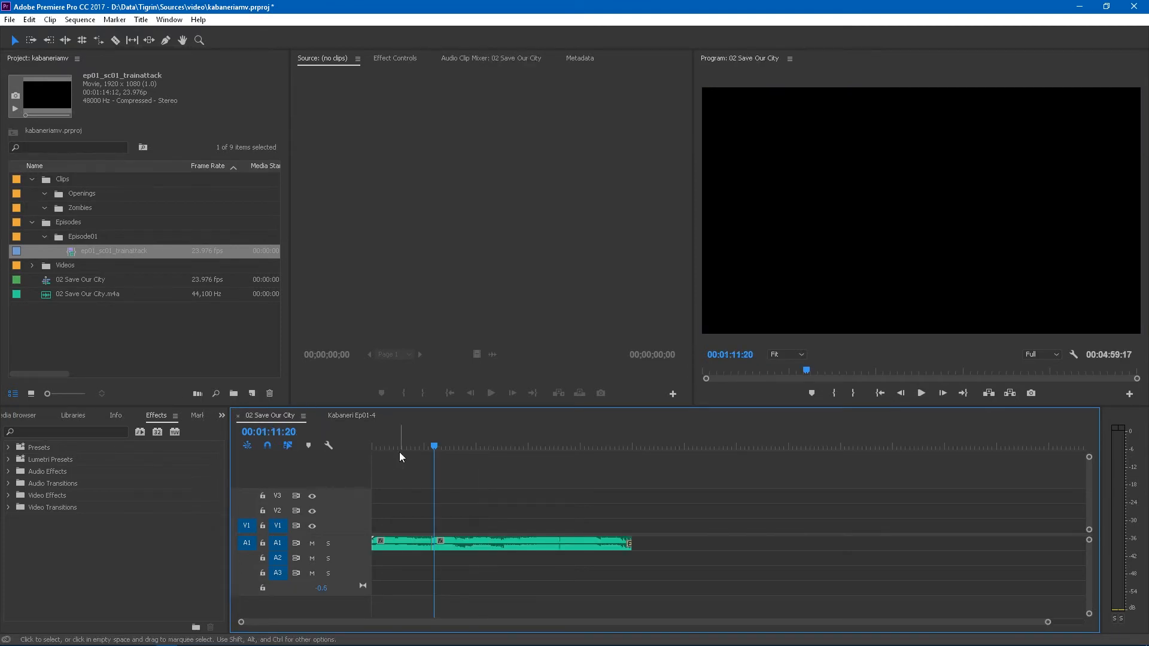
left_click_drag(400, 446, 346, 450)
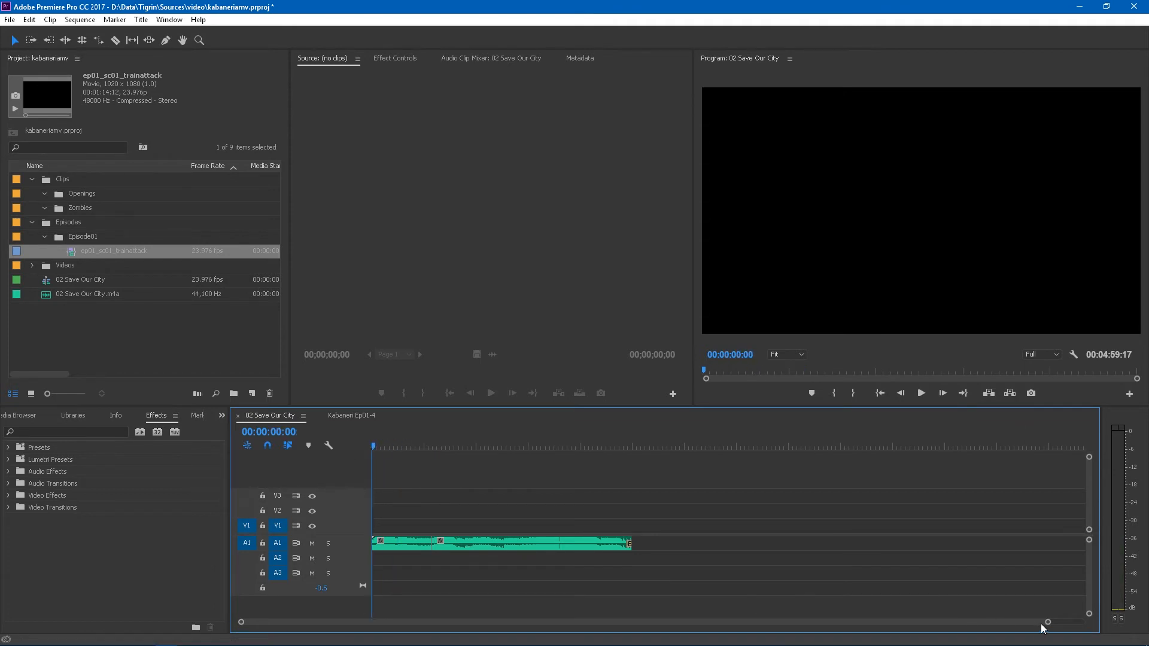
left_click_drag(1047, 624, 870, 618)
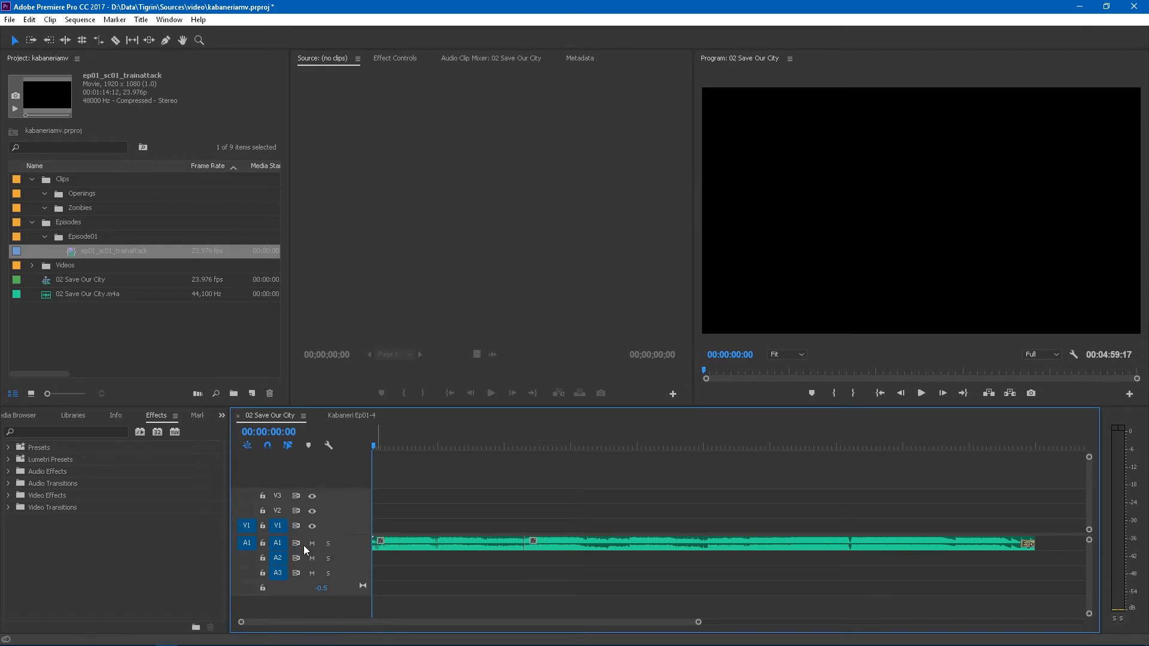
left_click_drag(393, 446, 407, 442)
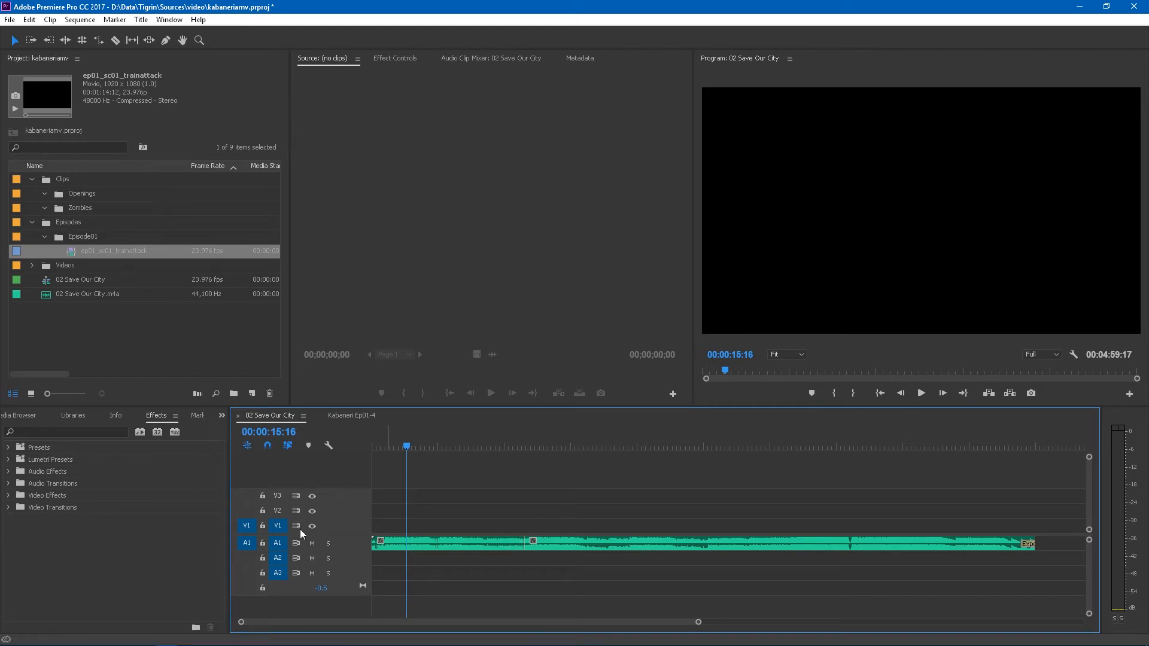
left_click(263, 542)
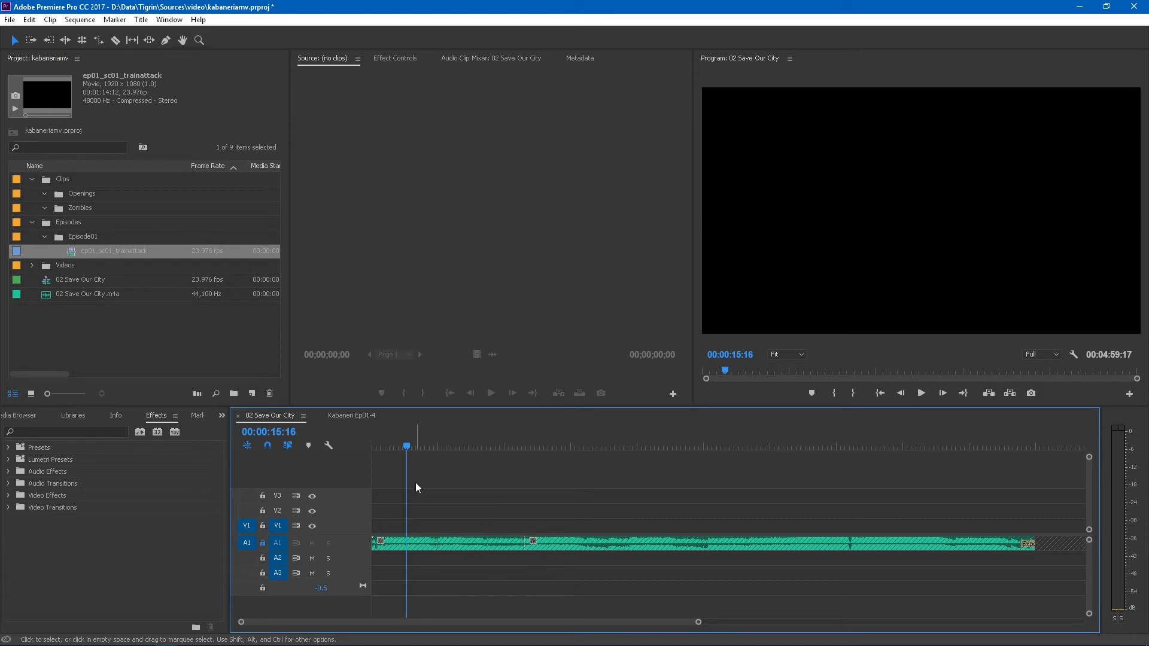
key("Home")
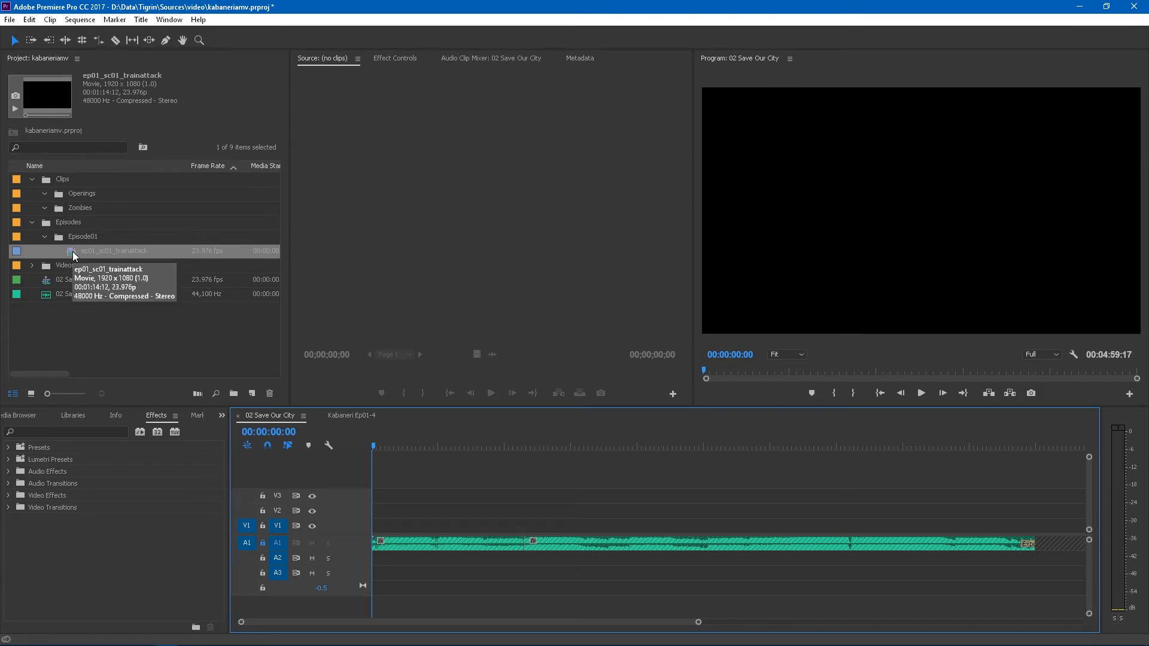
Step: Place the ep01_sc01_trainattack subclip at the start of the 02 Save Our City sequence and delete it again
left_click_drag(73, 251, 378, 531)
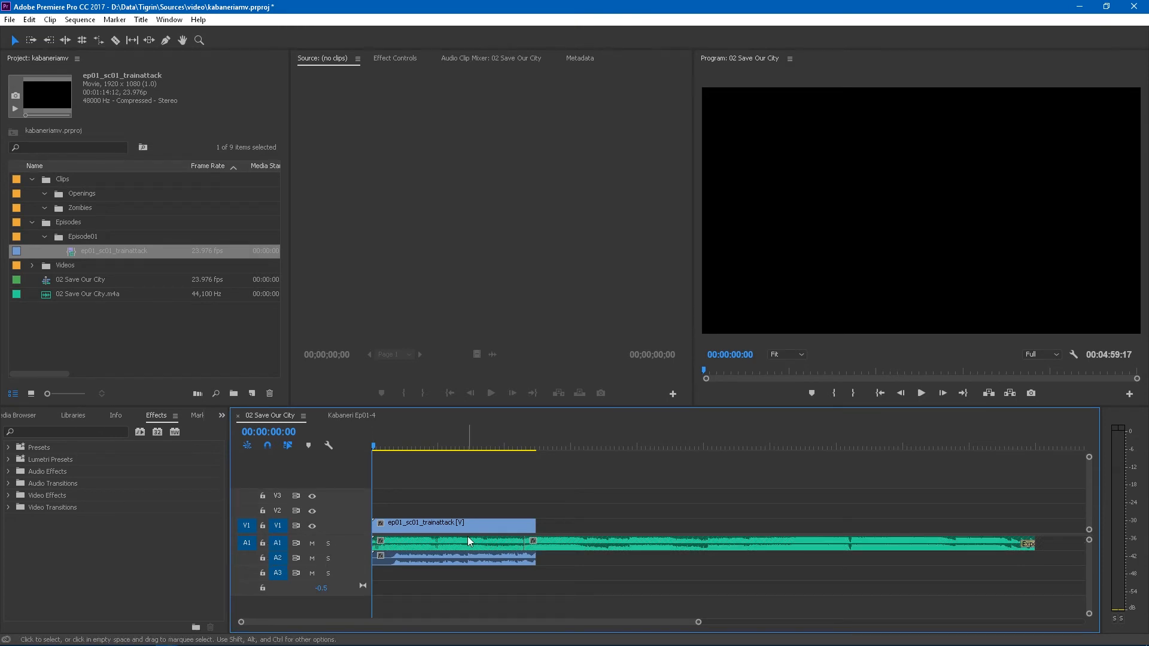
left_click(452, 524)
key("Delete")
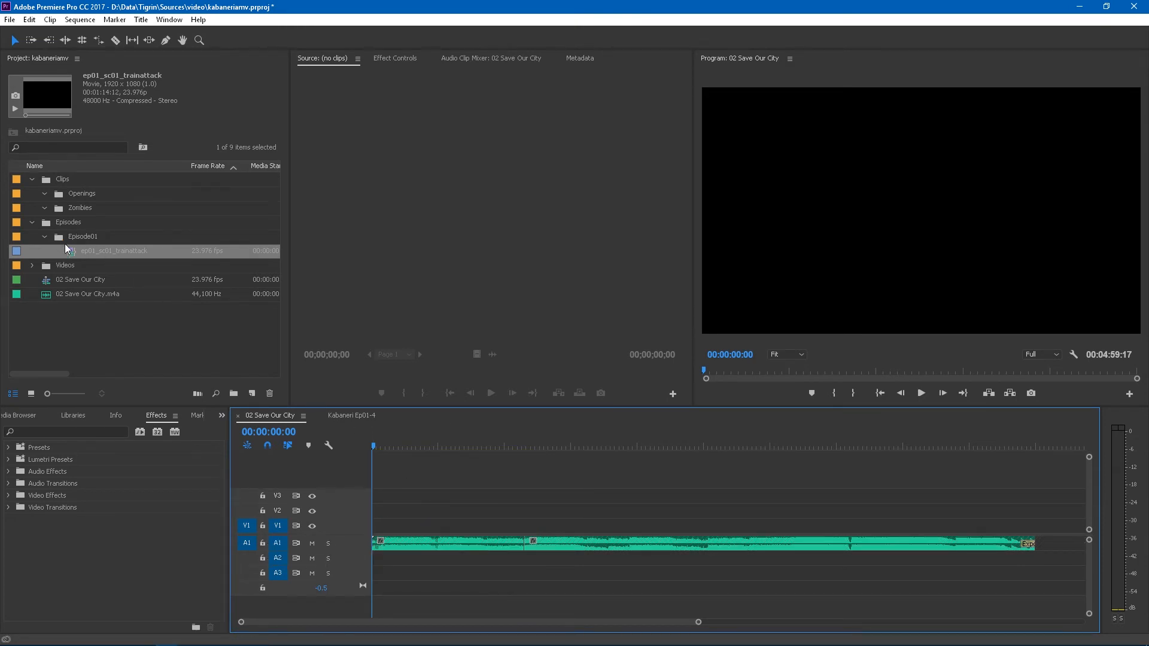
Step: Try placing the ep01_sc01_trainattack subclip over the music with track A1 unlocked, and undo the placement
left_click_drag(66, 245, 374, 533)
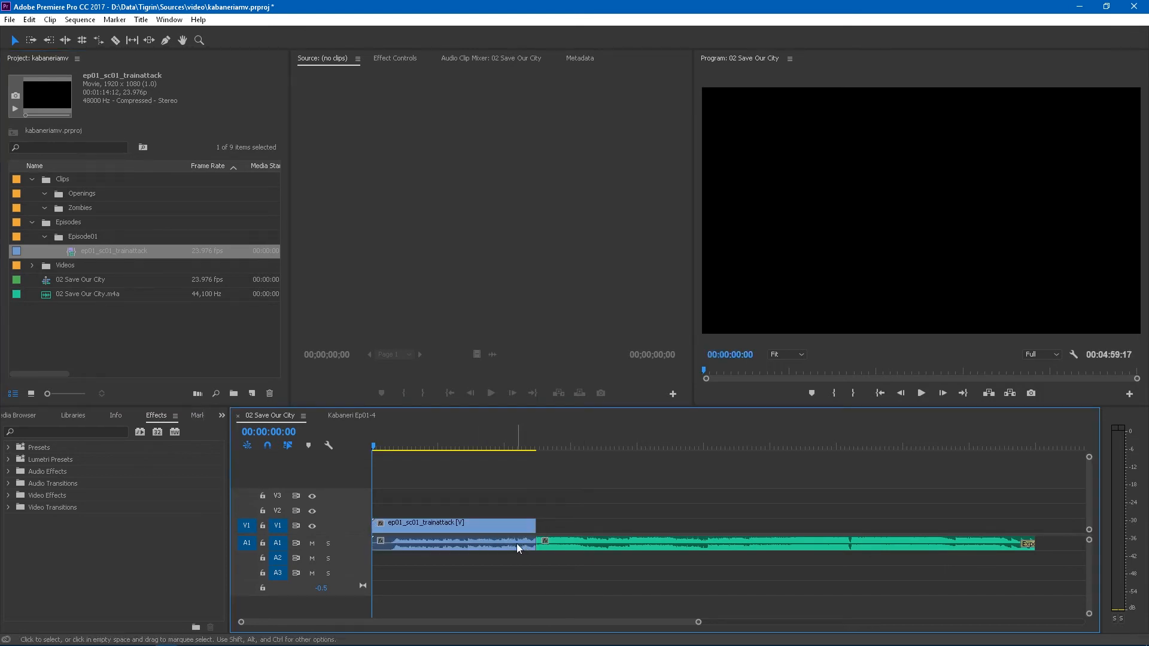
left_click_drag(522, 448, 536, 448)
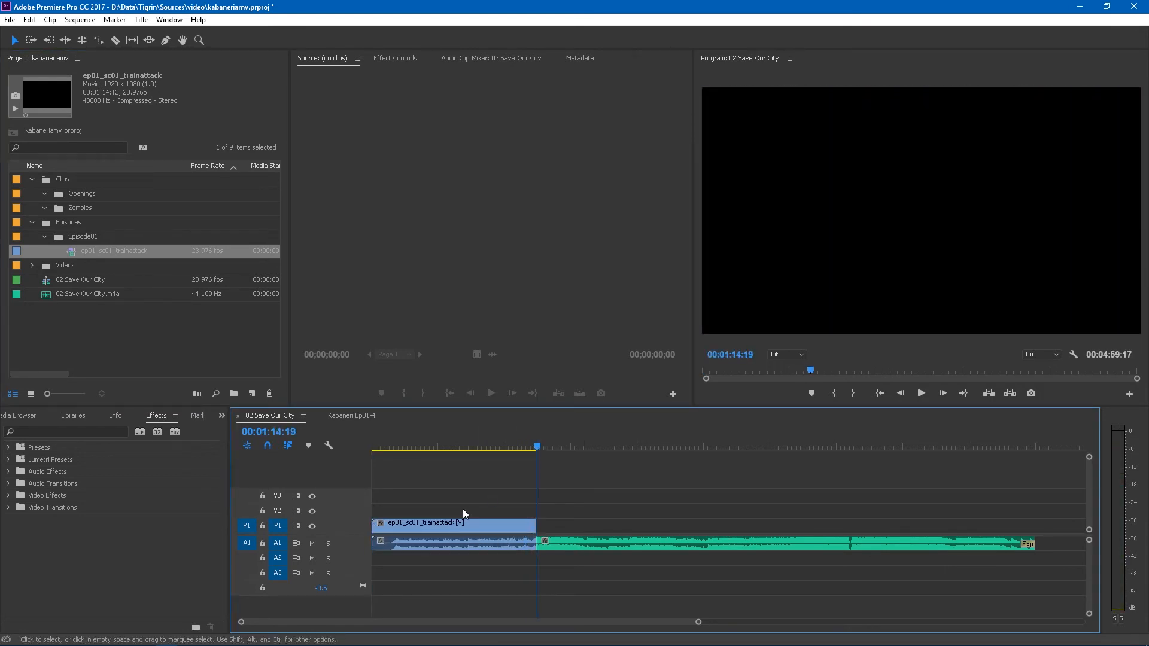
key("ctrl+z")
Step: Lock audio track A1 and place the ep01_sc01_trainattack subclip at the sequence start, with video on V1 and audio on A2
left_click(263, 543)
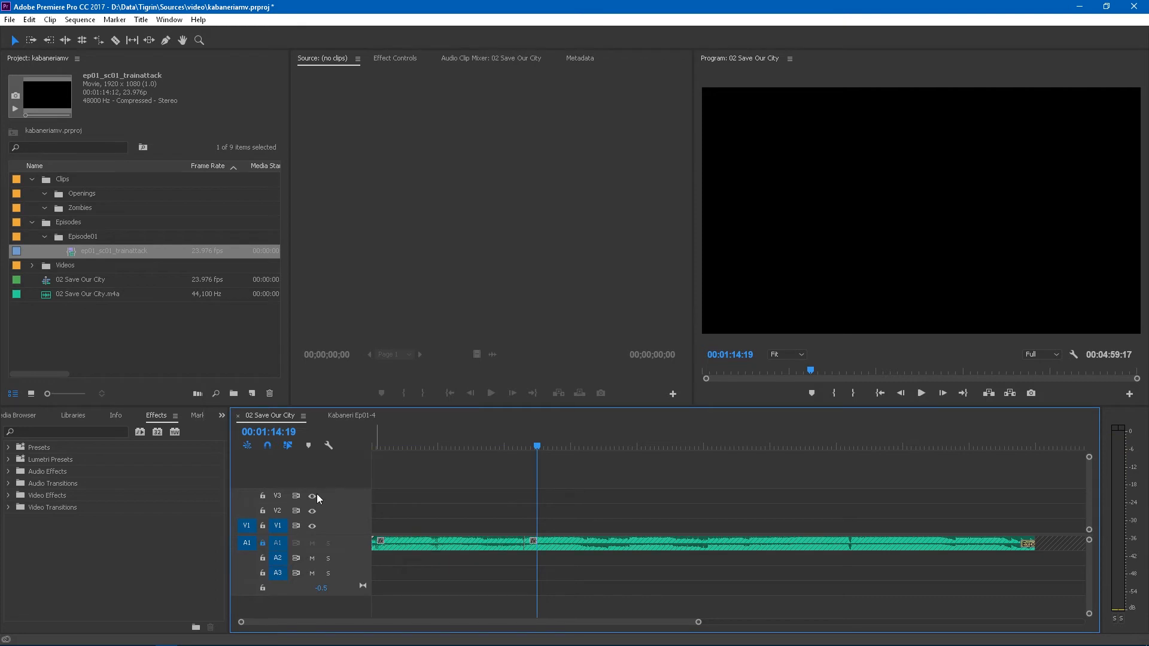
key("Home")
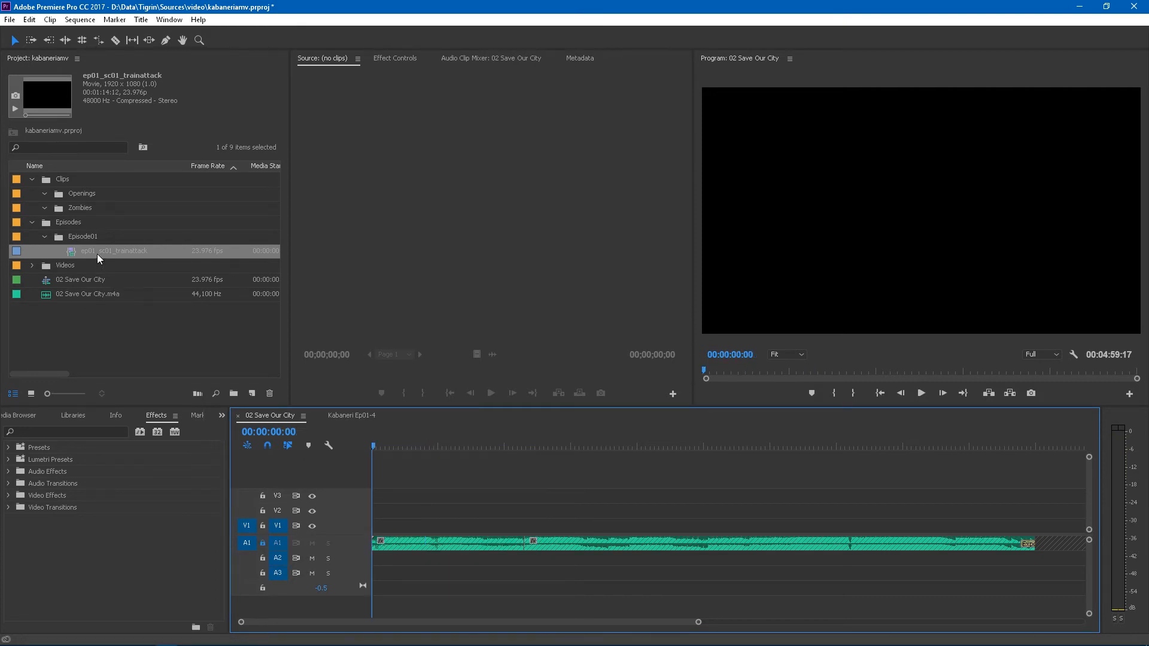
left_click_drag(97, 254, 372, 529)
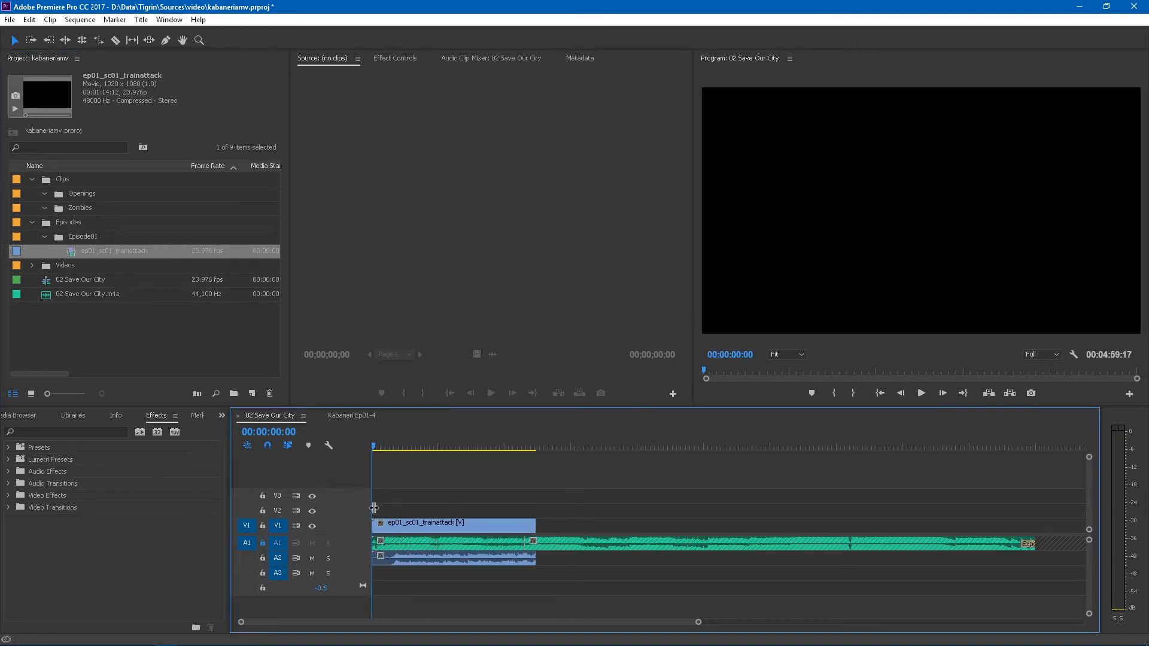
Step: Unlink the ep01_sc01_trainattack clip's audio from its video and delete the audio part on track A2
left_click(406, 447)
left_click_drag(406, 450, 417, 446)
left_click(440, 529)
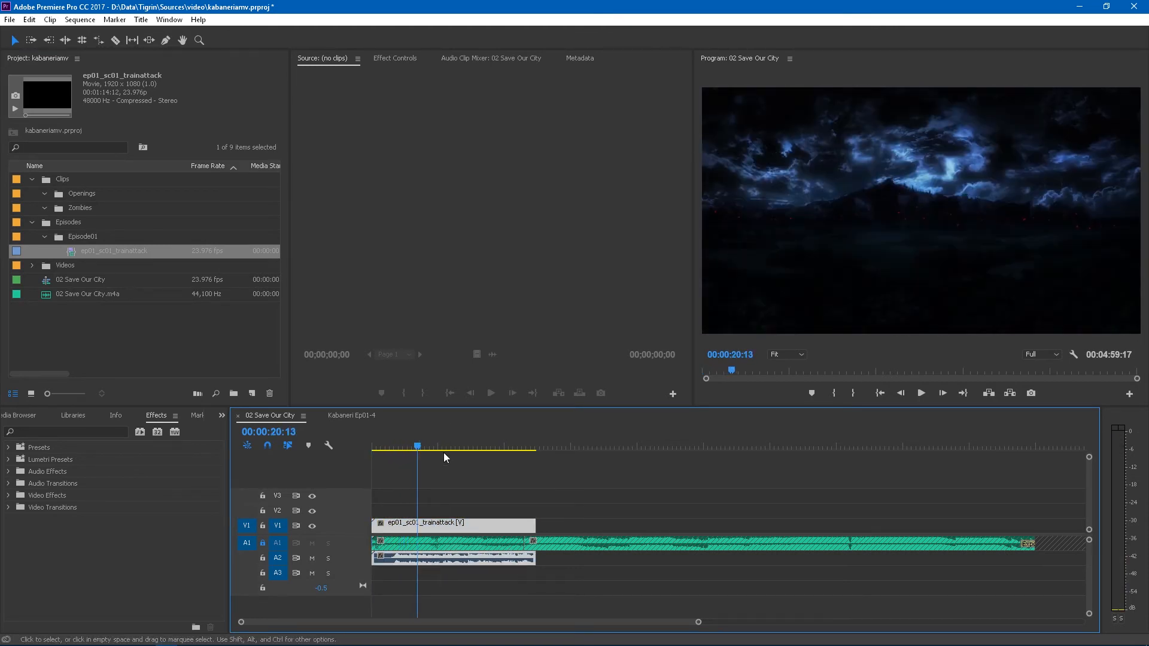
right_click(444, 529)
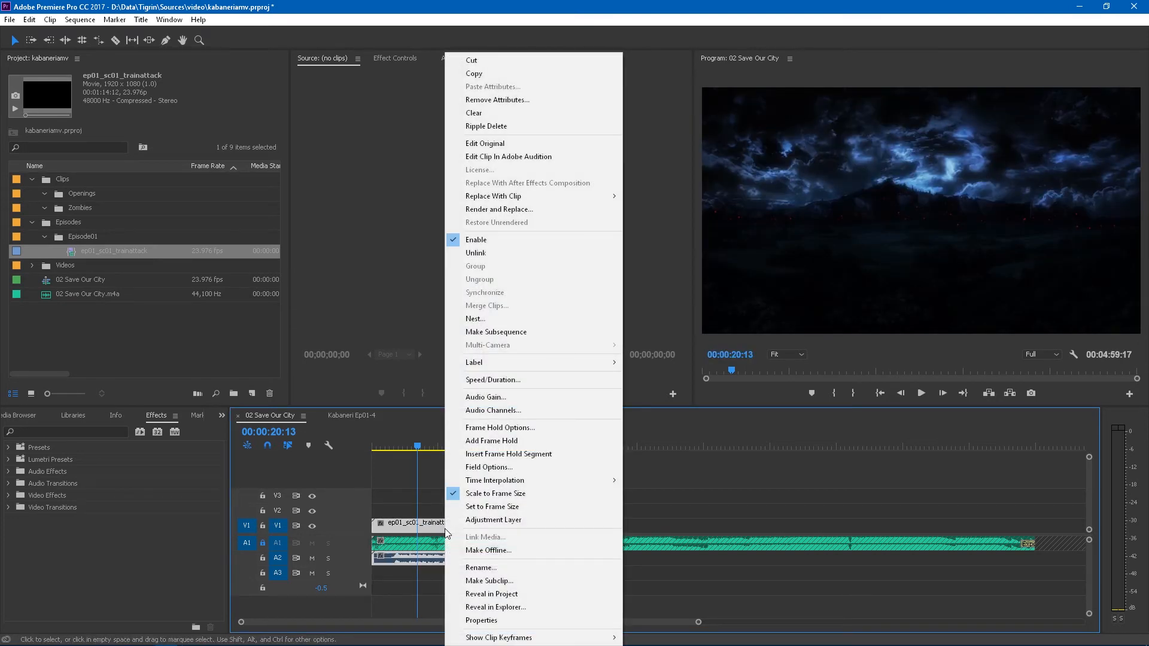
left_click(491, 256)
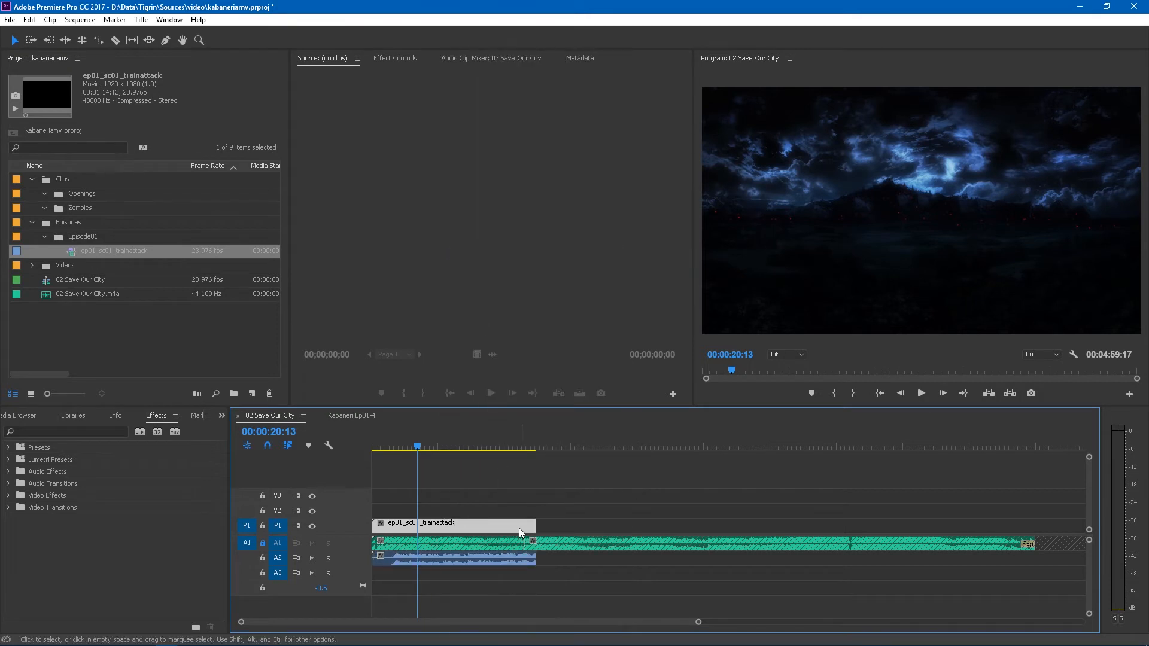
left_click(519, 558)
key("Delete")
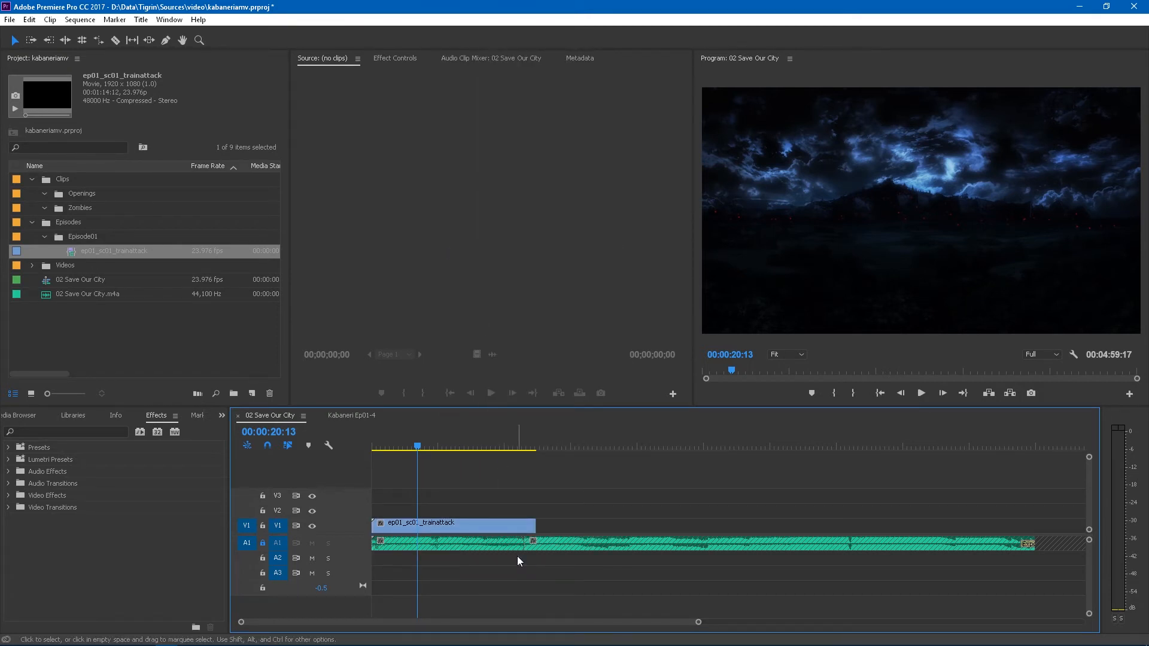
Step: Delete the ep01_sc01_trainattack clip from track V1 of the 02 Save Our City sequence
left_click(460, 449)
left_click_drag(462, 450, 437, 450)
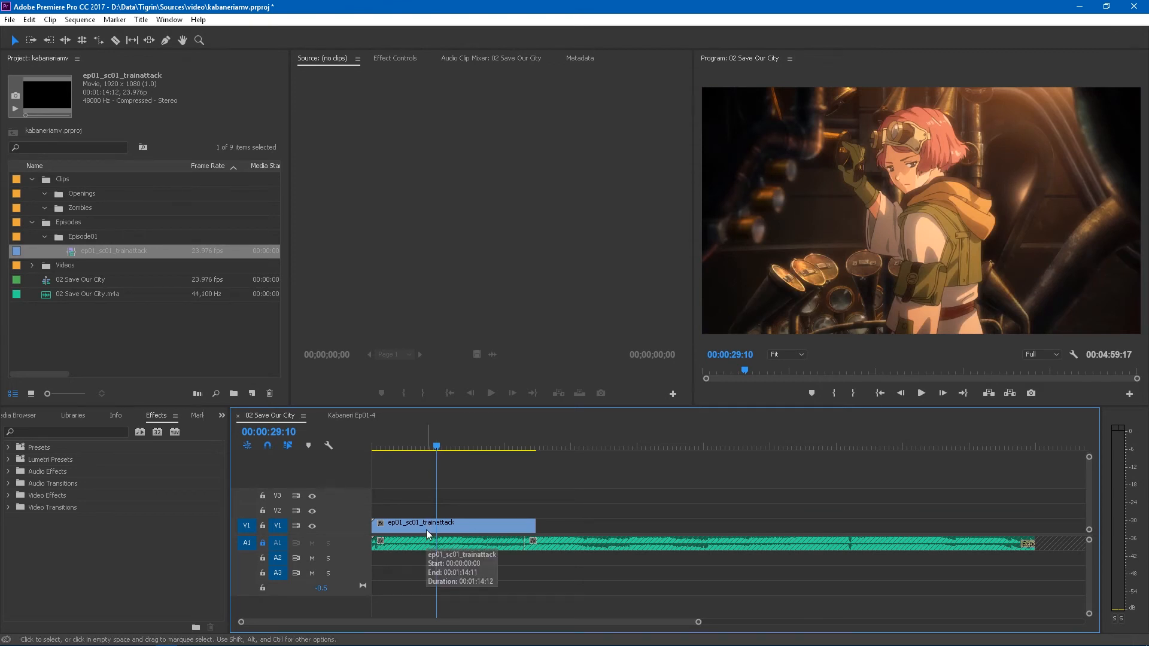
key("ctrl+shift+a")
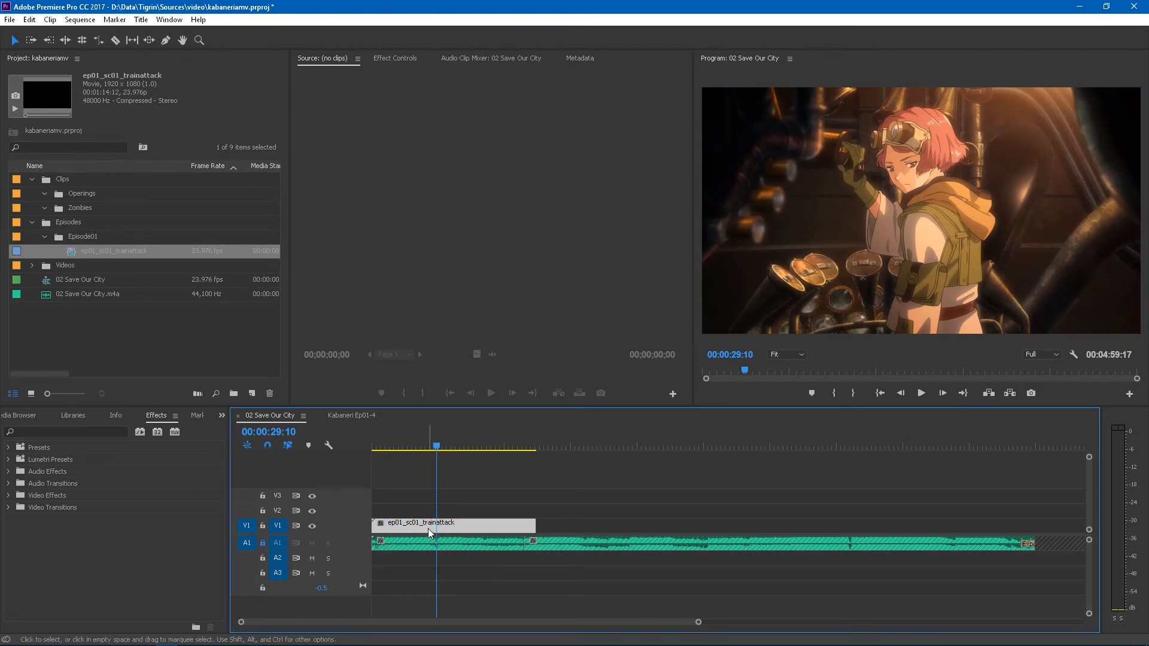
key("Delete")
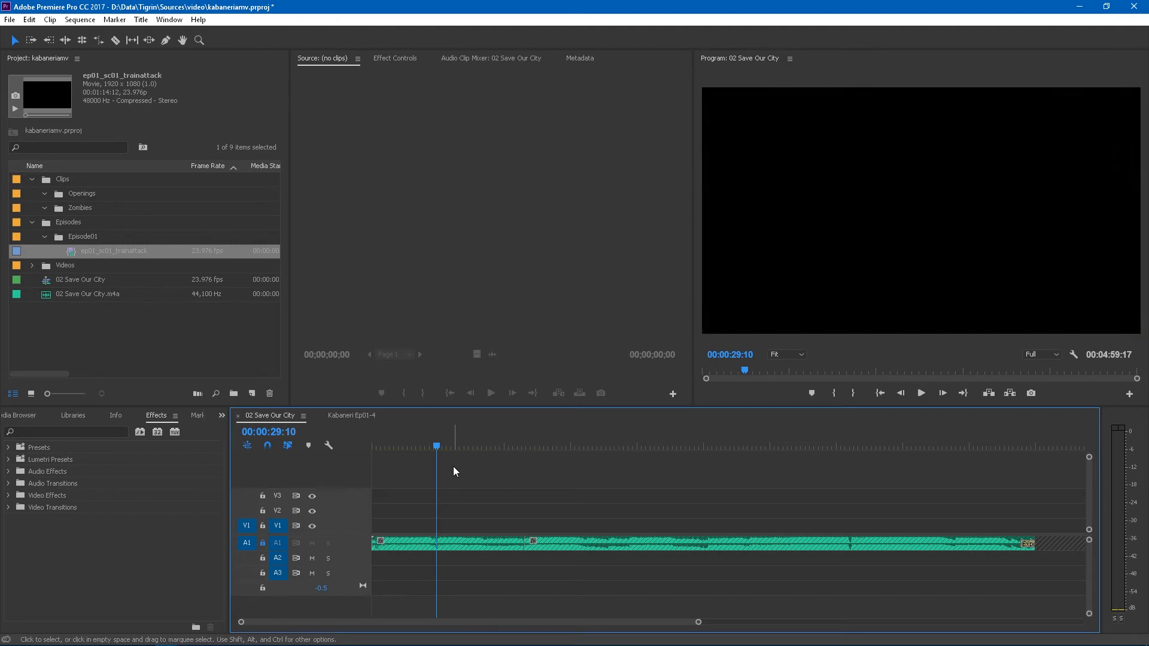
left_click(429, 443)
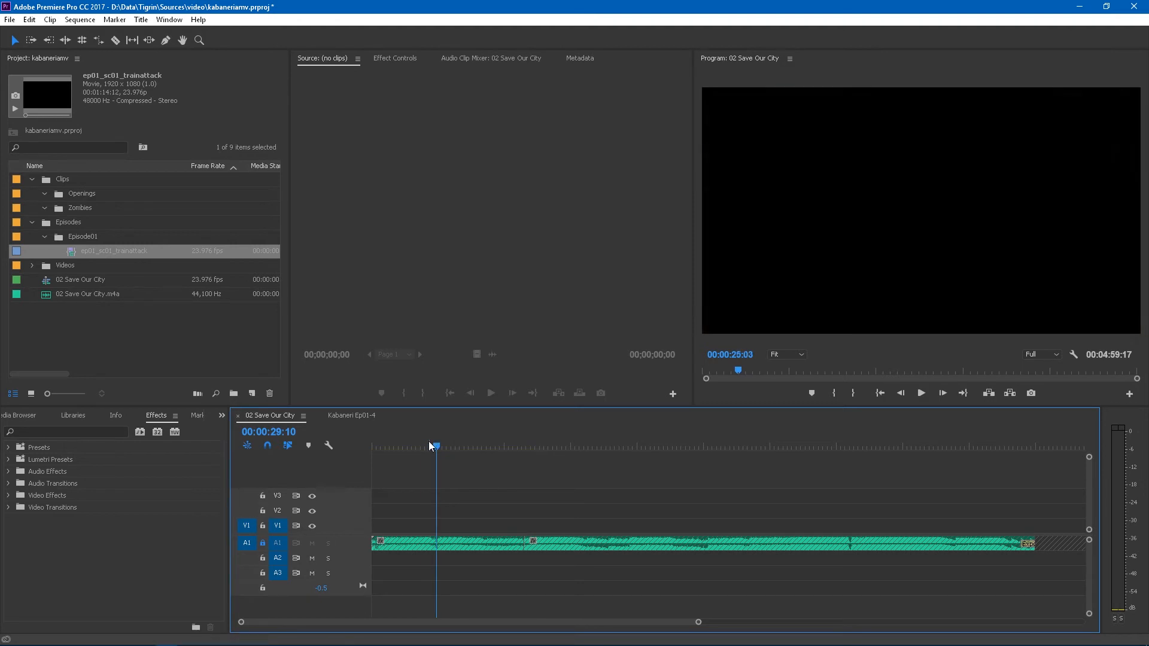
Step: Open the ep01_sc01_trainattack subclip in the source monitor and skim through its footage
double_click(72, 250)
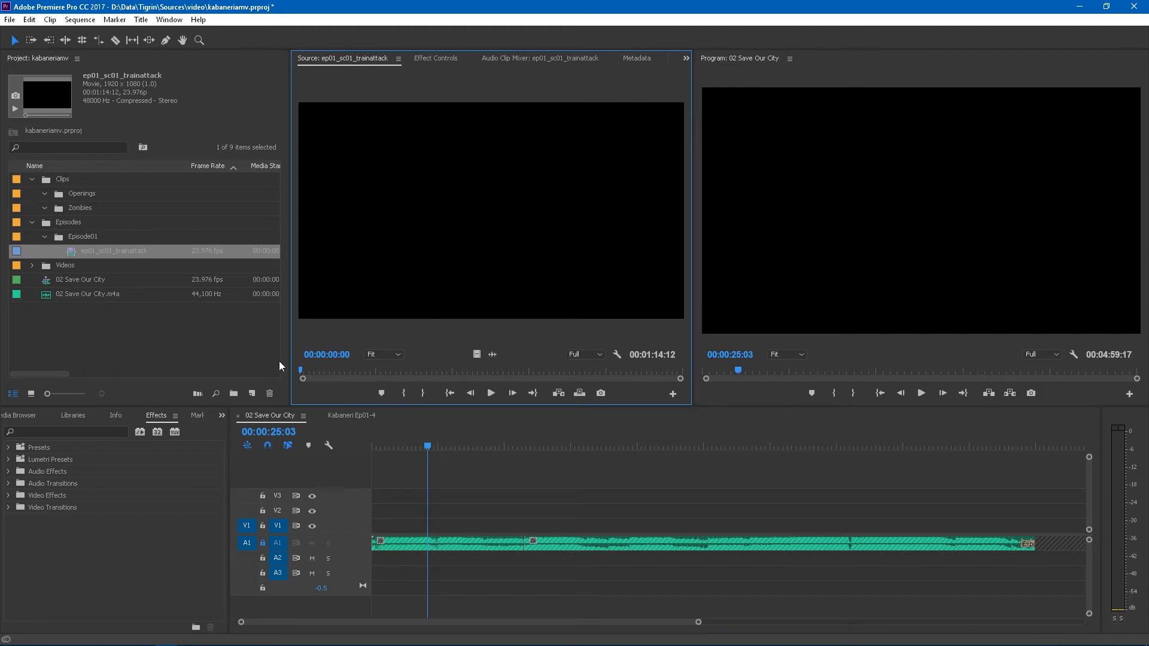
left_click_drag(315, 369, 524, 401)
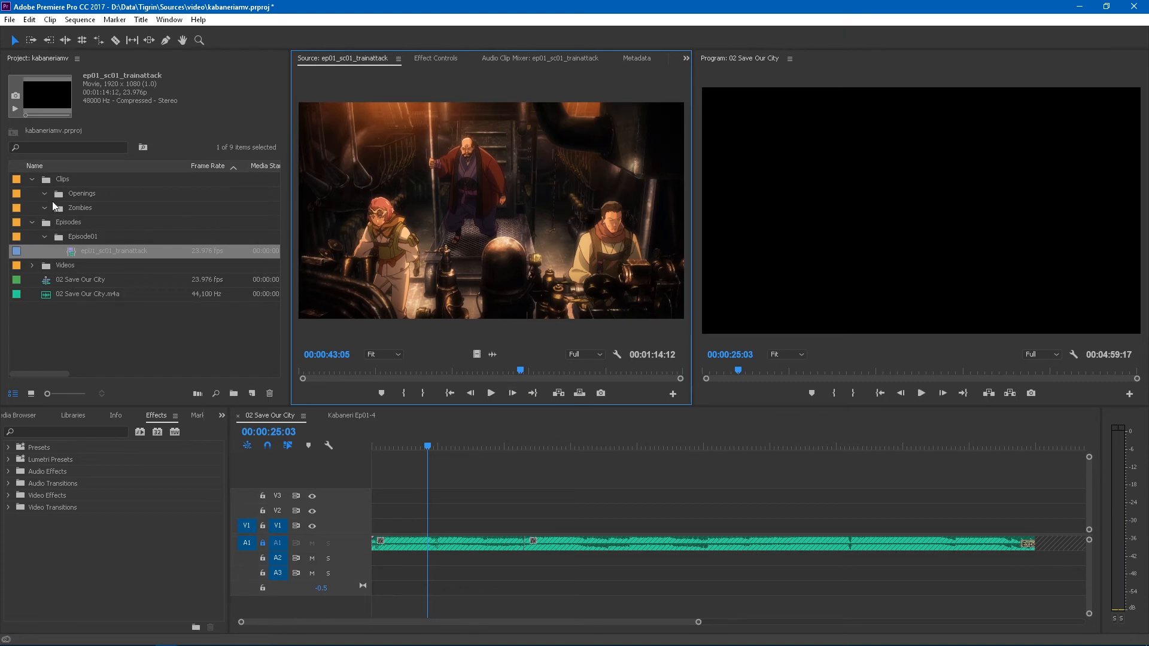
Step: Load Kabaneri Ep01-4.mp4 from the Videos bin as the source and find the night train scene around 00:14:54
left_click(33, 265)
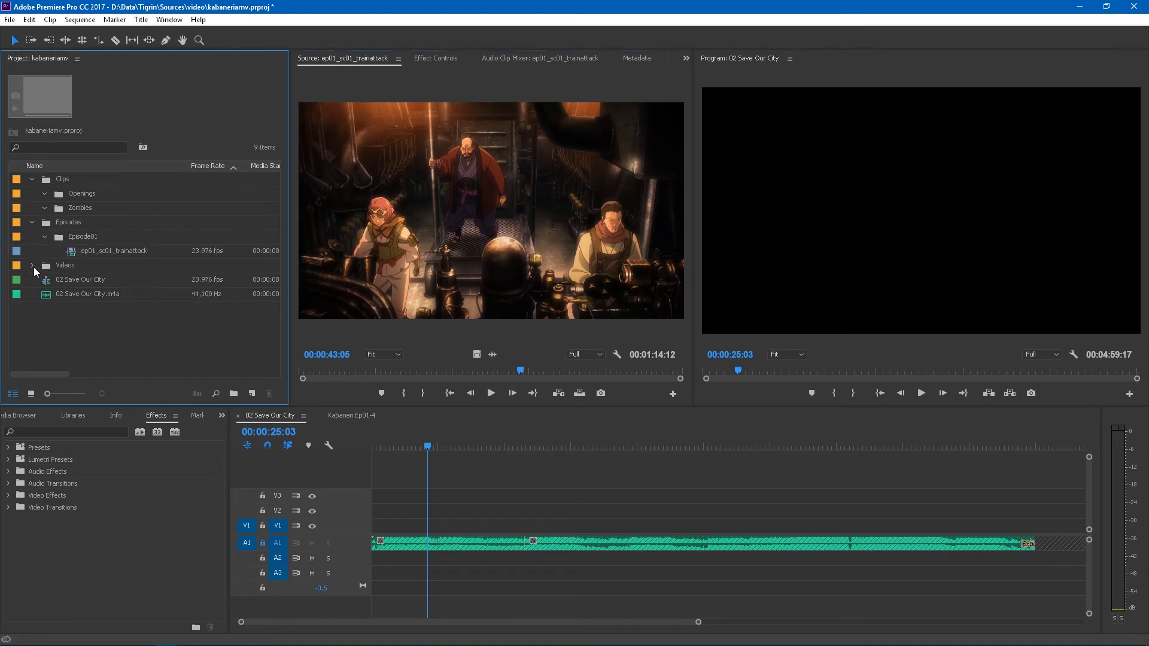
double_click(95, 337)
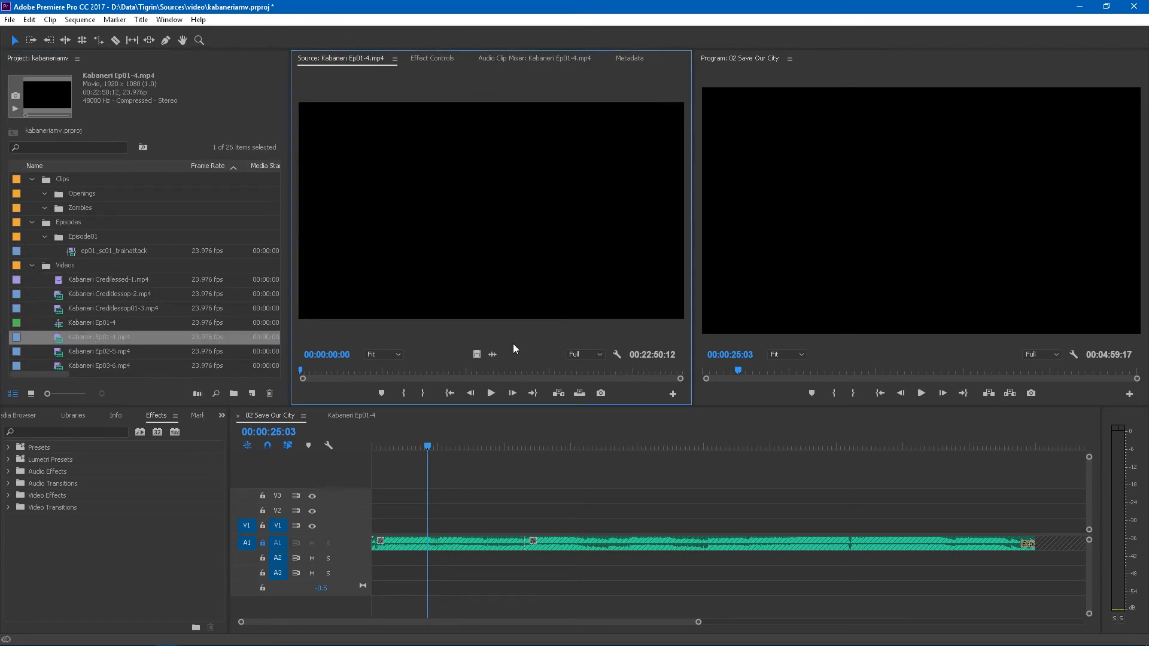
left_click(486, 373)
left_click_drag(490, 372, 548, 366)
key("space")
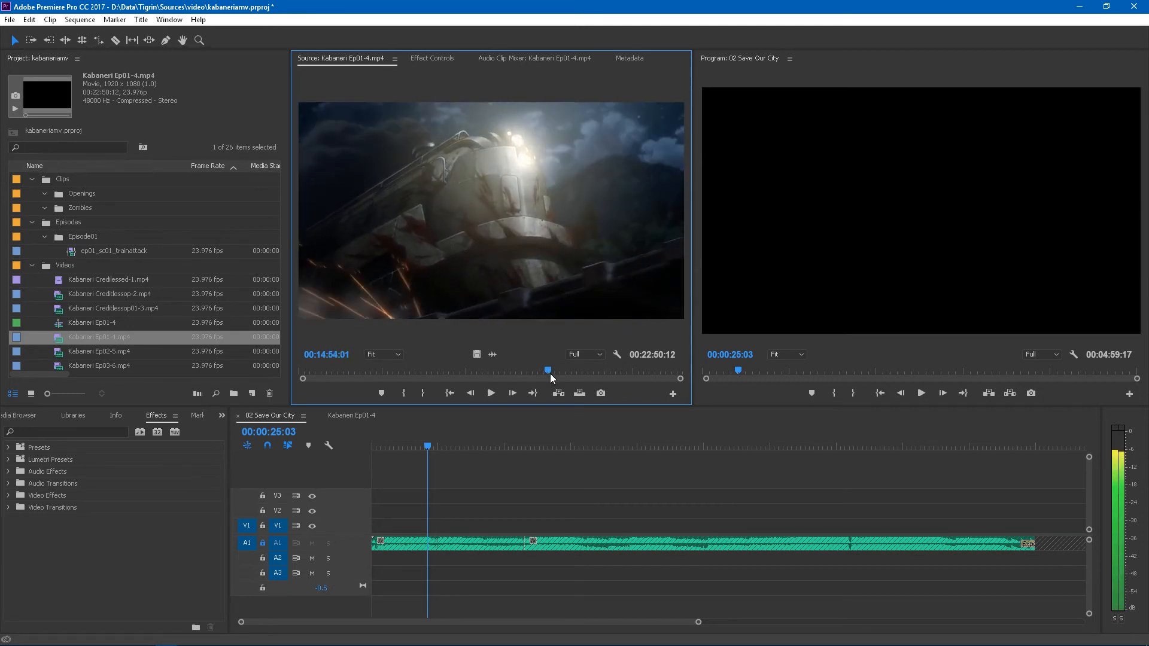
Step: Mark the train shot in Kabaneri Ep01-4.mp4 with an in point at 00:14:53:12 and an out point at 00:14:59:18
key("space")
key("shift+Left")
key("shift+Left")
key("shift+Left")
key("shift+Left")
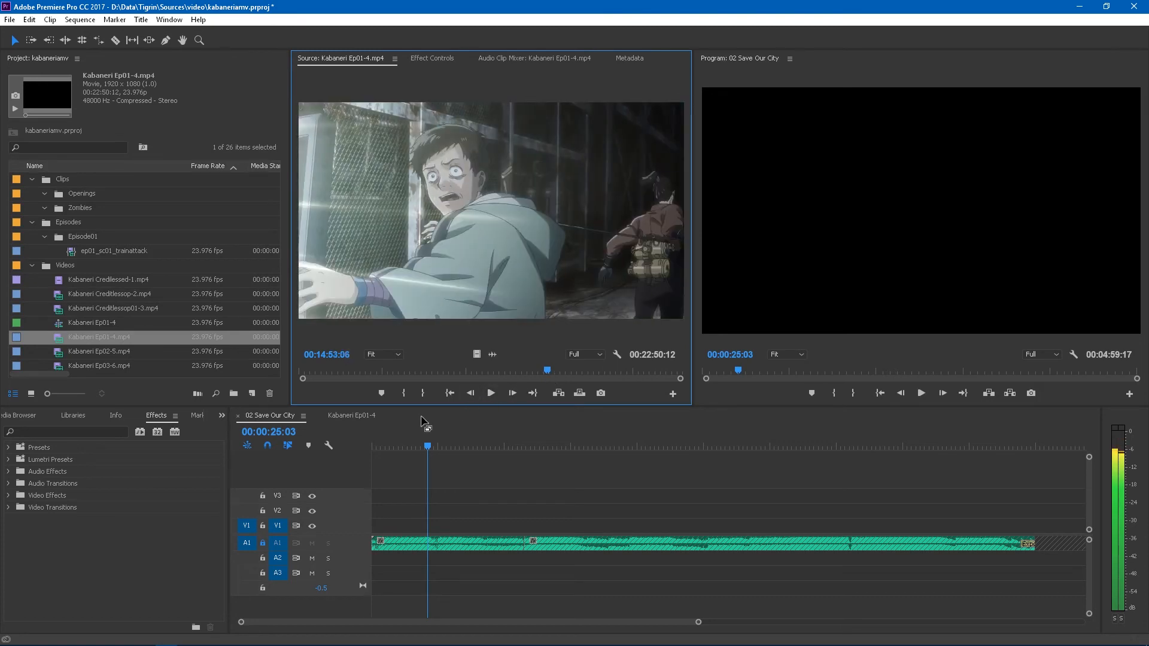
key("Right")
key("Right")
key("Right")
key("Right")
key("Right")
key("Right")
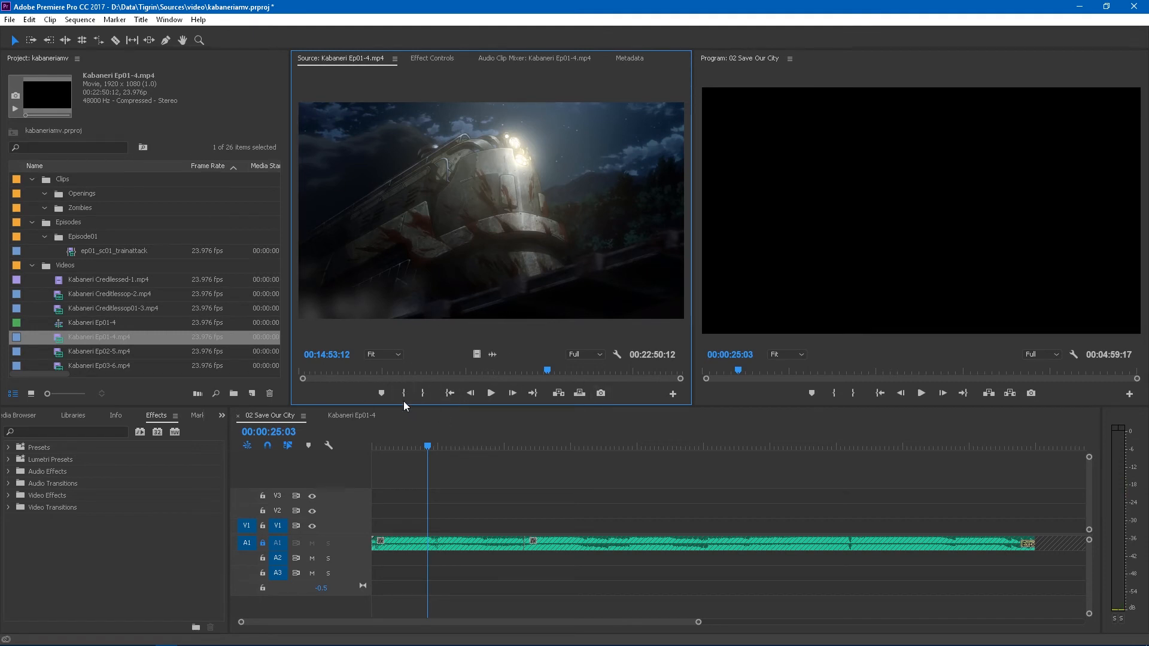
left_click(404, 395)
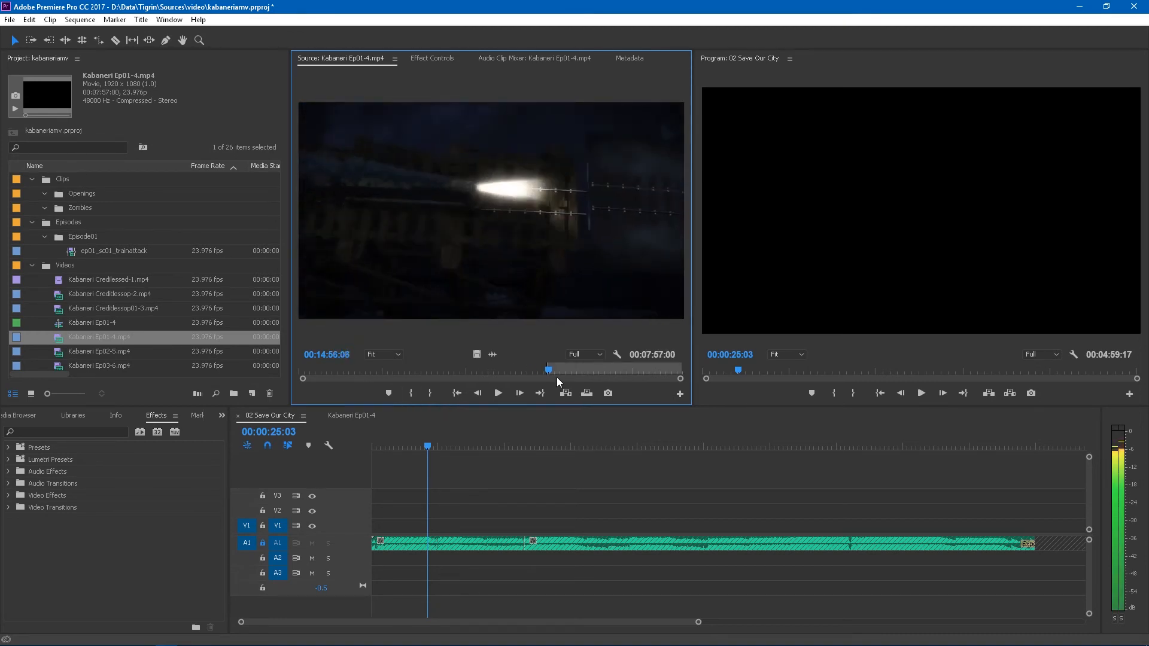
left_click(428, 394)
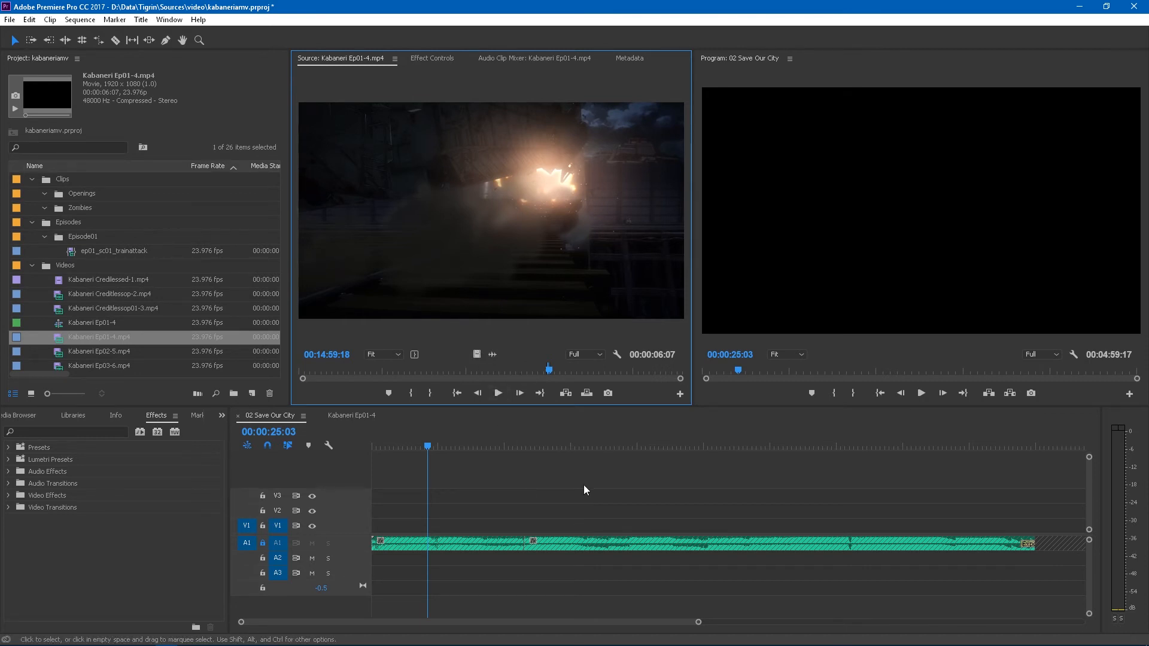
Step: Place only the video of the marked train shot on track V1 at 00:01:11:07 in the 02 Save Our City sequence
left_click(557, 446)
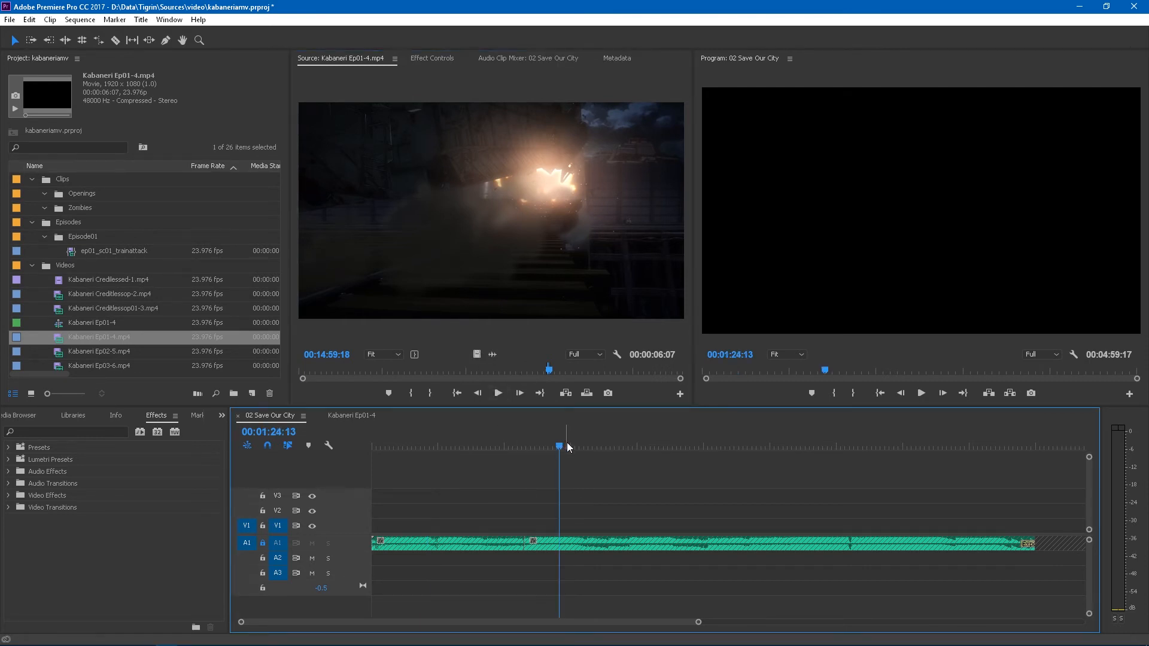
left_click_drag(557, 446, 529, 448)
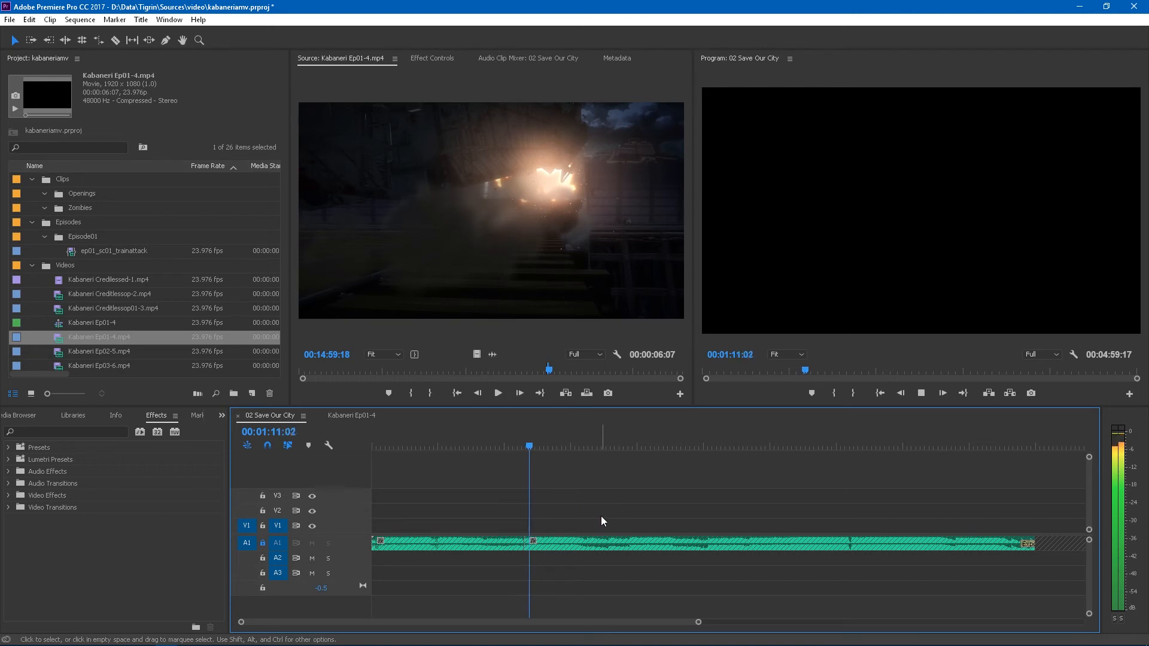
key("space")
left_click_drag(475, 356, 529, 522)
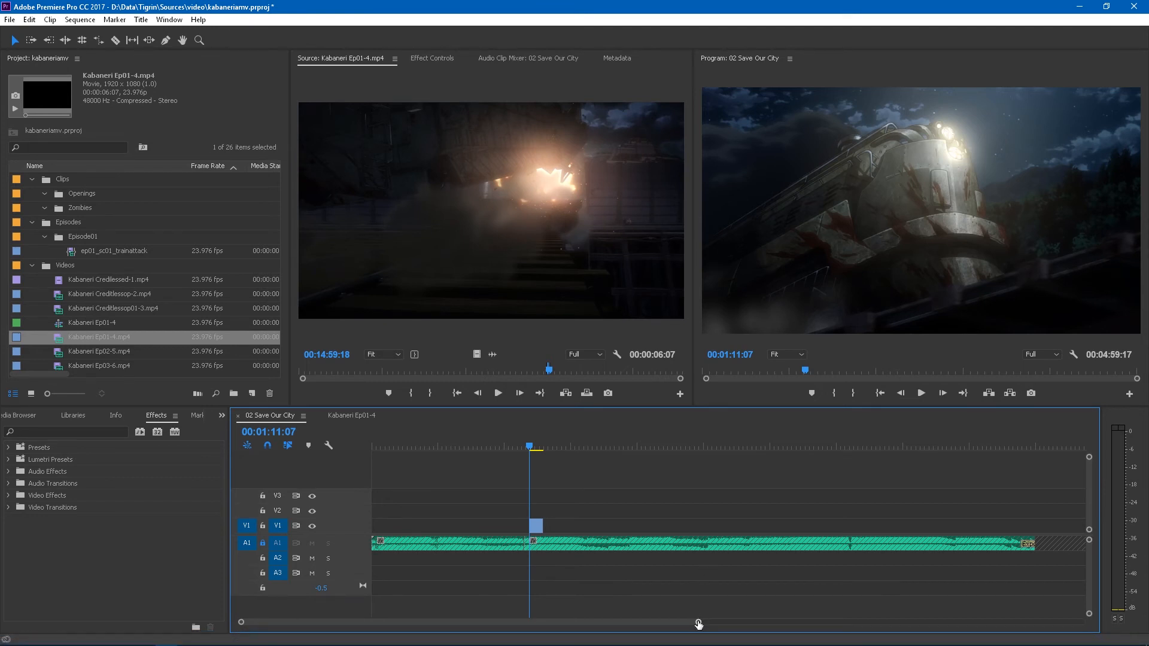
left_click_drag(698, 624, 515, 624)
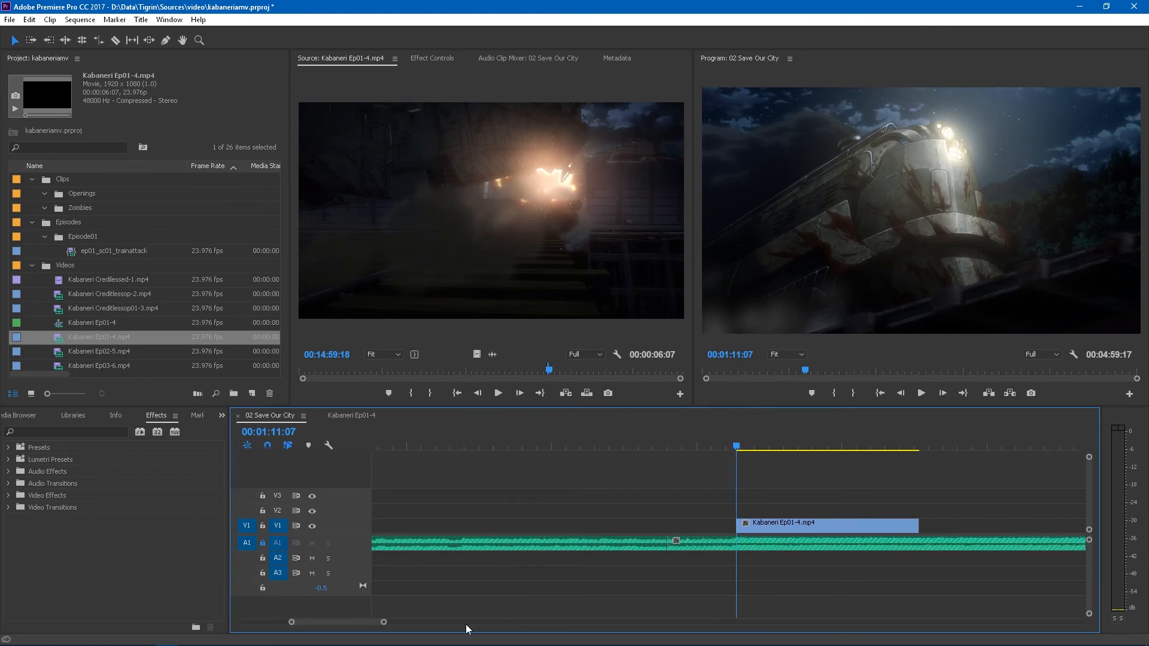
left_click_drag(343, 620, 352, 624)
left_click(446, 446)
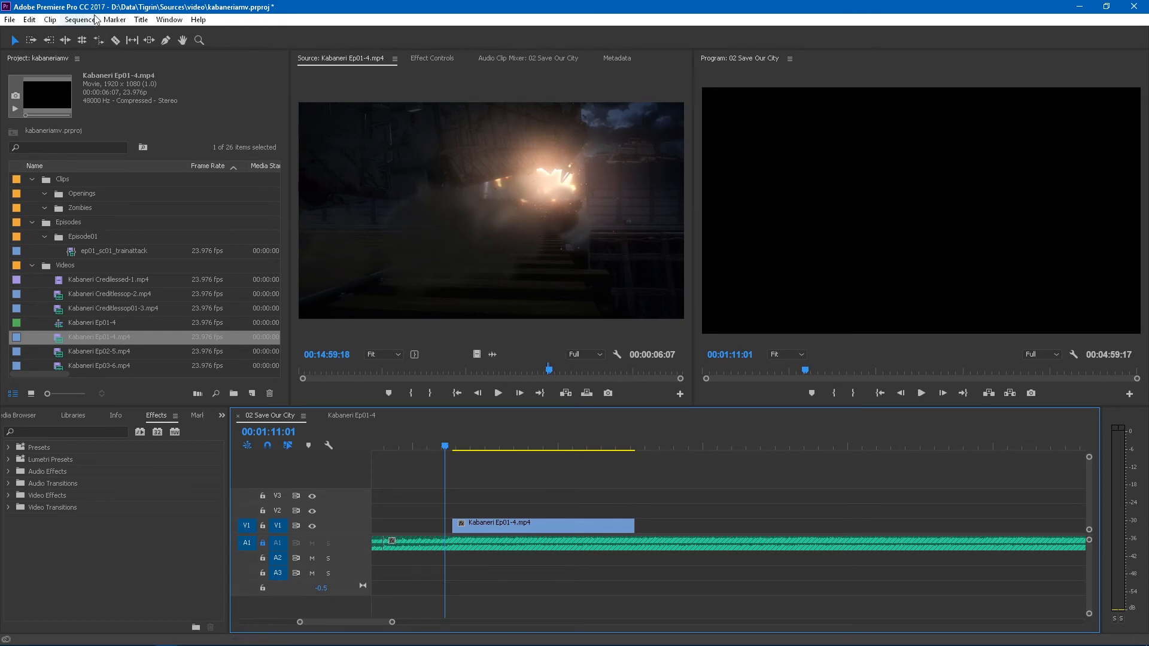
left_click(29, 20)
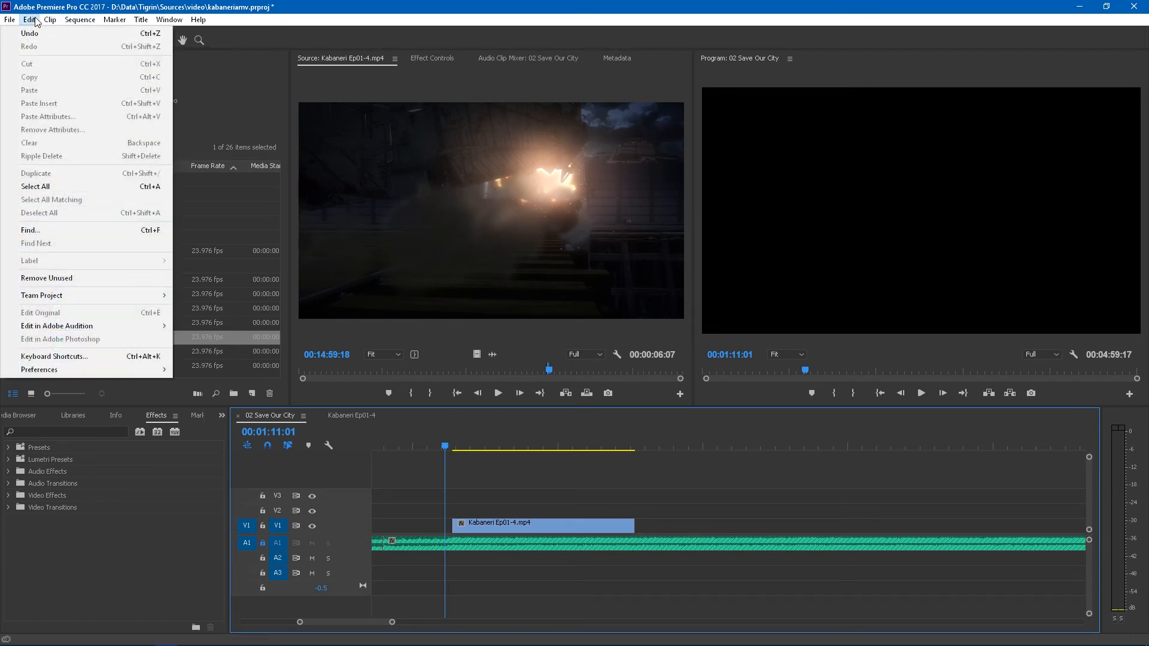
mouse_move(50, 21)
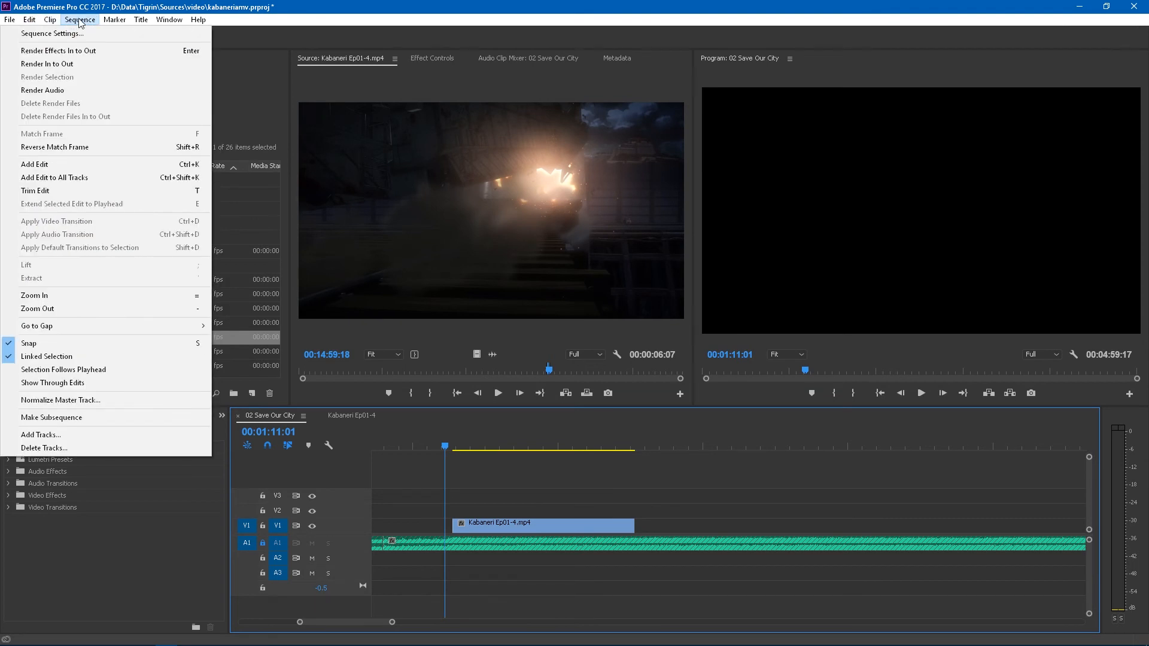
left_click(46, 6)
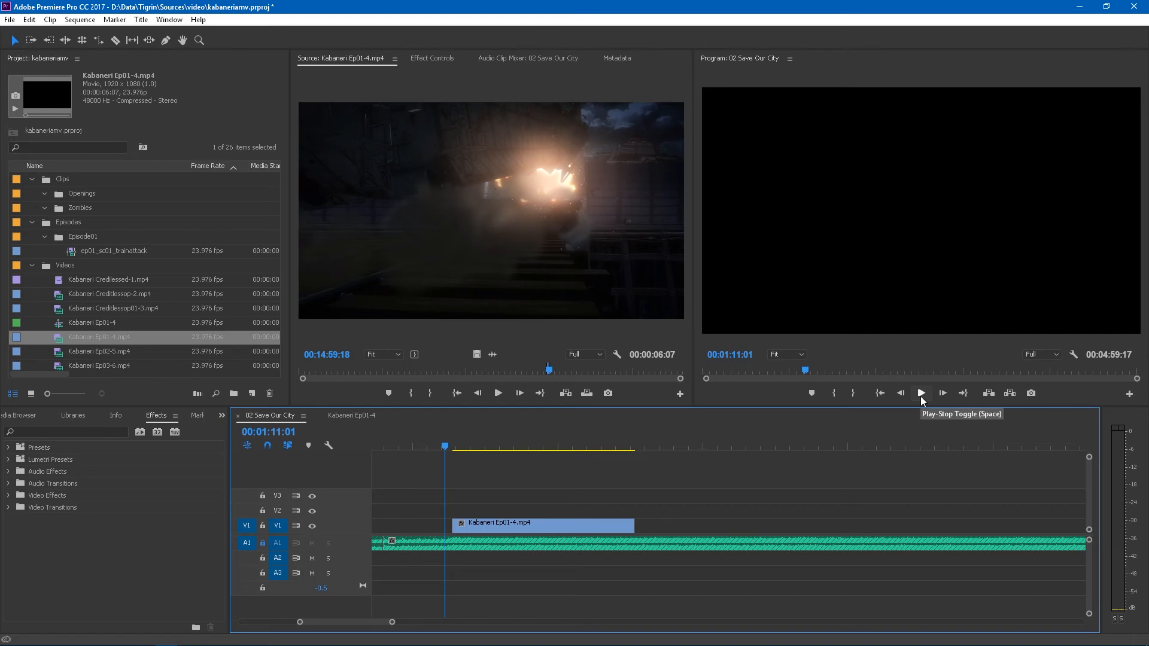
Step: Play the sequence from 00:01:11:02 to check how the train clip fits the music
left_click(447, 443)
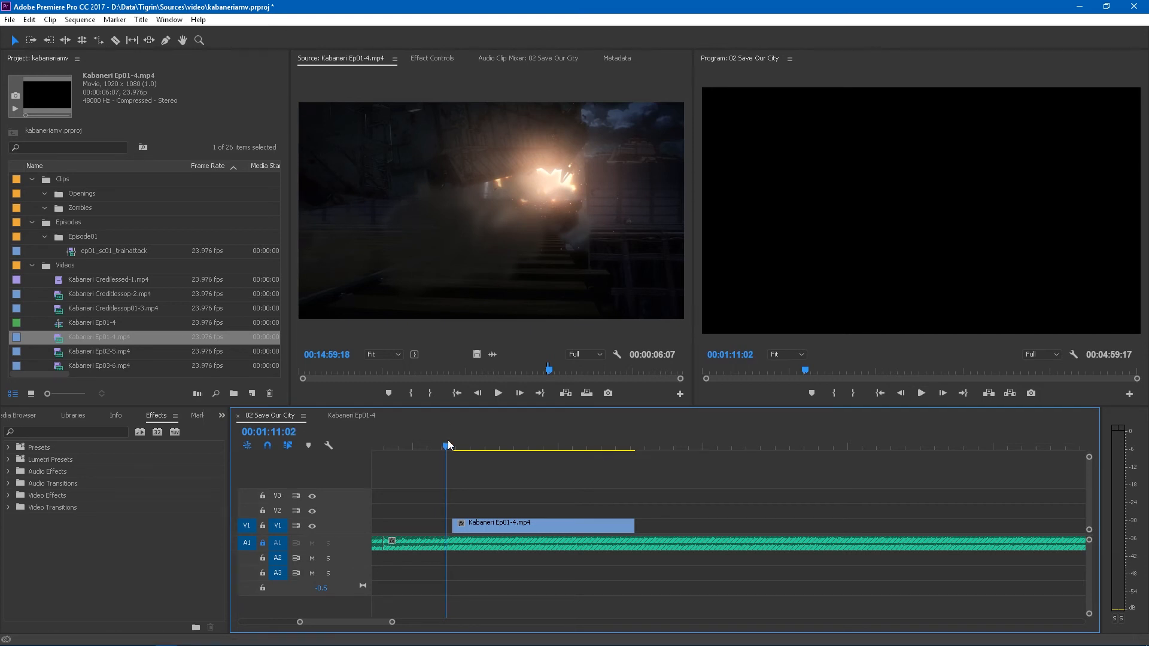
key("space")
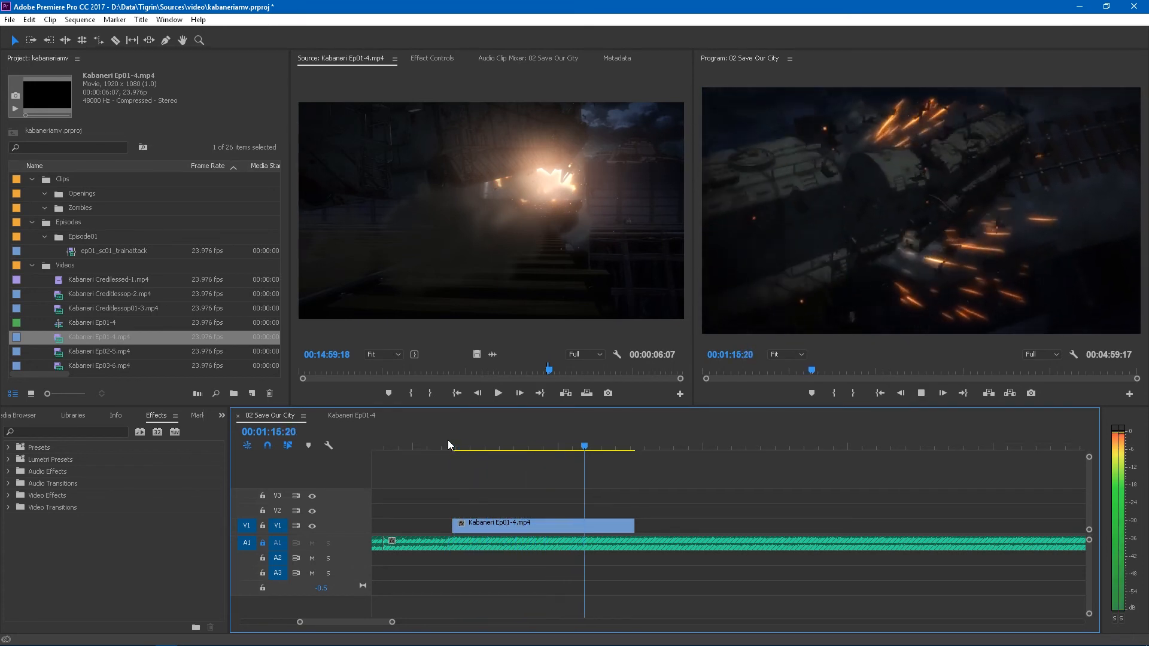
key("space")
left_click(448, 444)
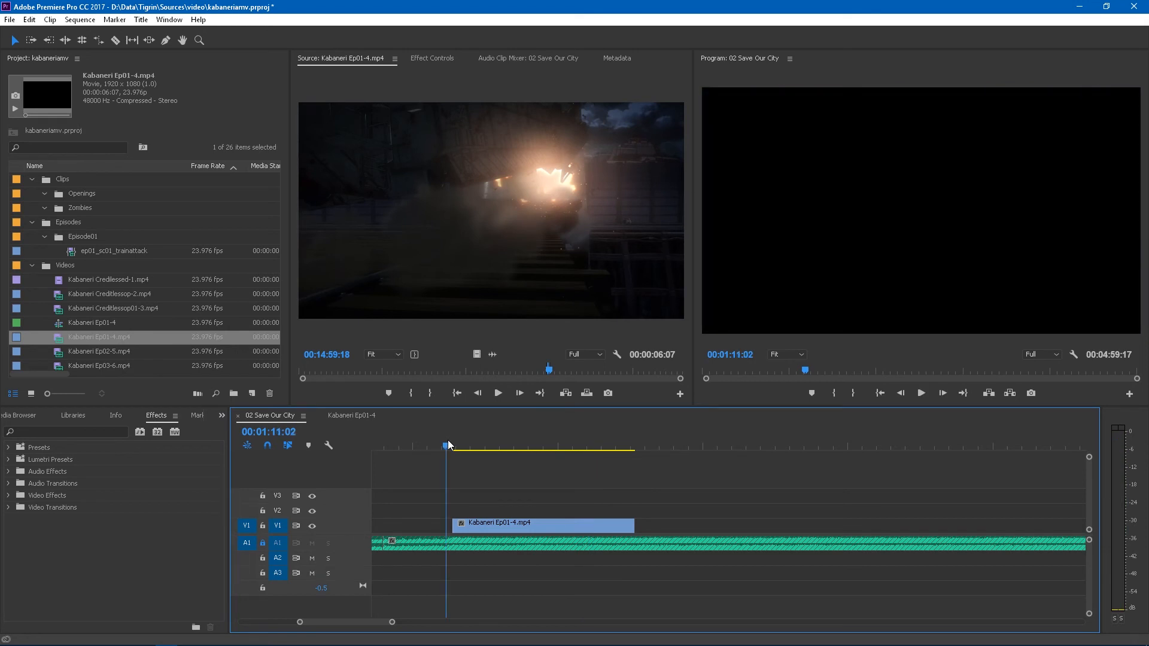
Step: Split the Kabaneri Ep01-4.mp4 clip on track V1 at 00:01:12:16, where the shot changes
left_click_drag(456, 446, 452, 443)
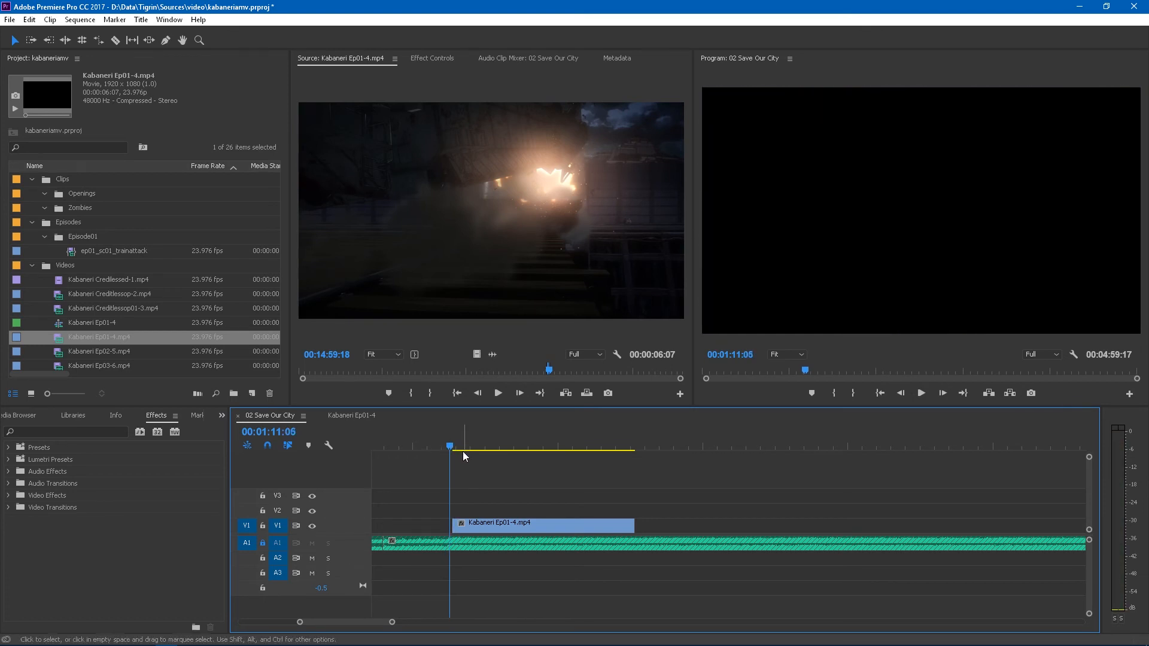
left_click_drag(465, 444, 493, 446)
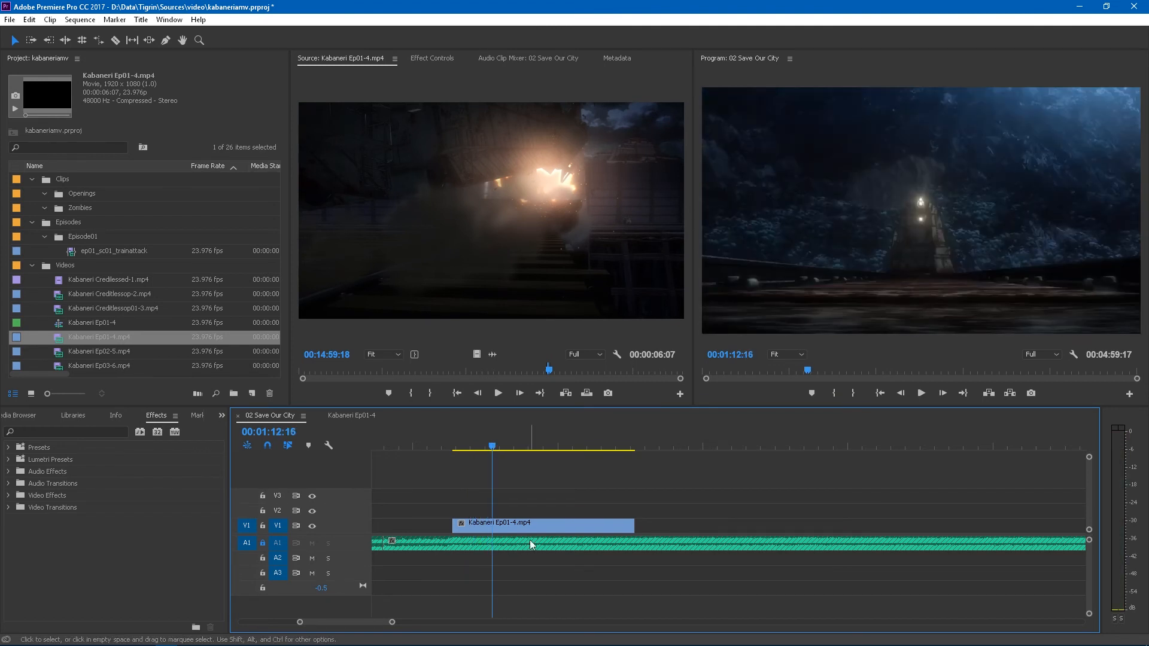
left_click(67, 18)
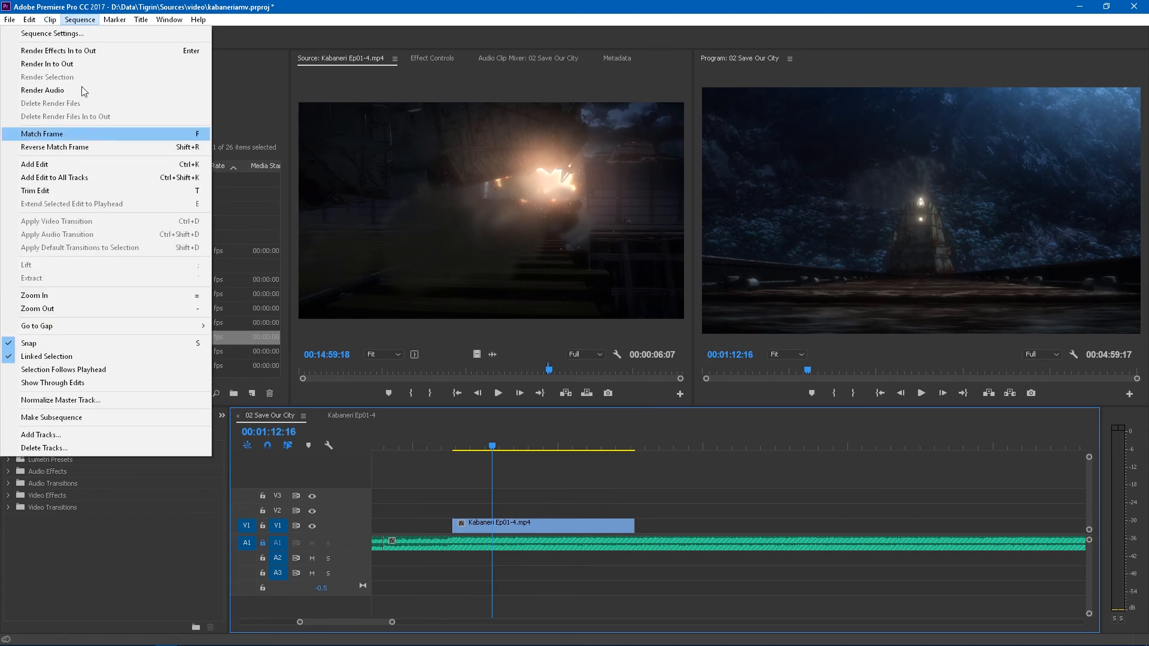
left_click(117, 3)
left_click_drag(512, 524, 514, 524)
key("ctrl+k")
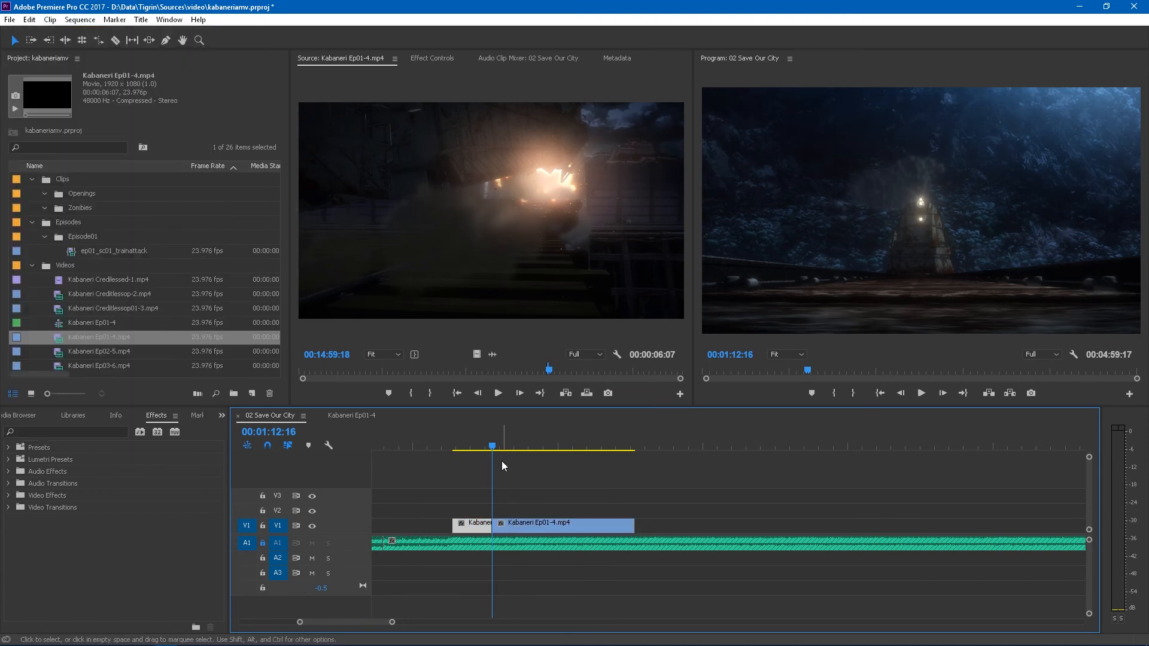
Step: Add a second cut to the train clip on V1 at 00:01:13:12, in the remaining segment after the first cut
key("space")
key("Right")
key("Left")
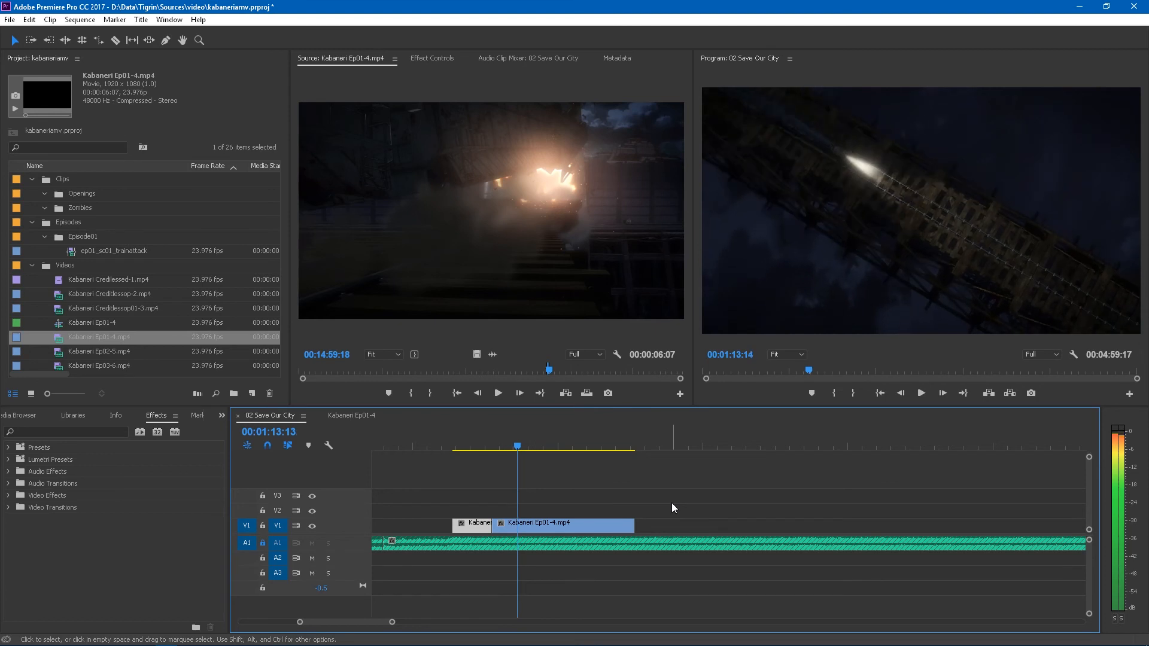
key("Left")
key("Left")
key("Right")
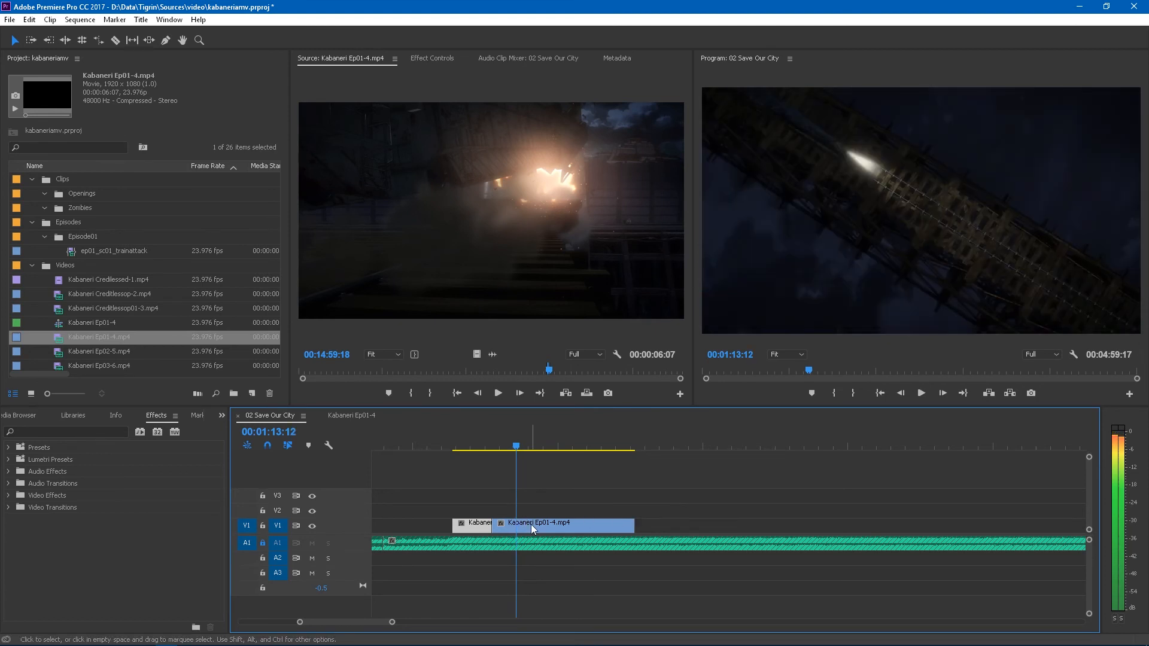
left_click(530, 524)
key("ctrl+k")
Step: Play back the three cut train segments against the music, starting just before the first one
left_click(448, 444)
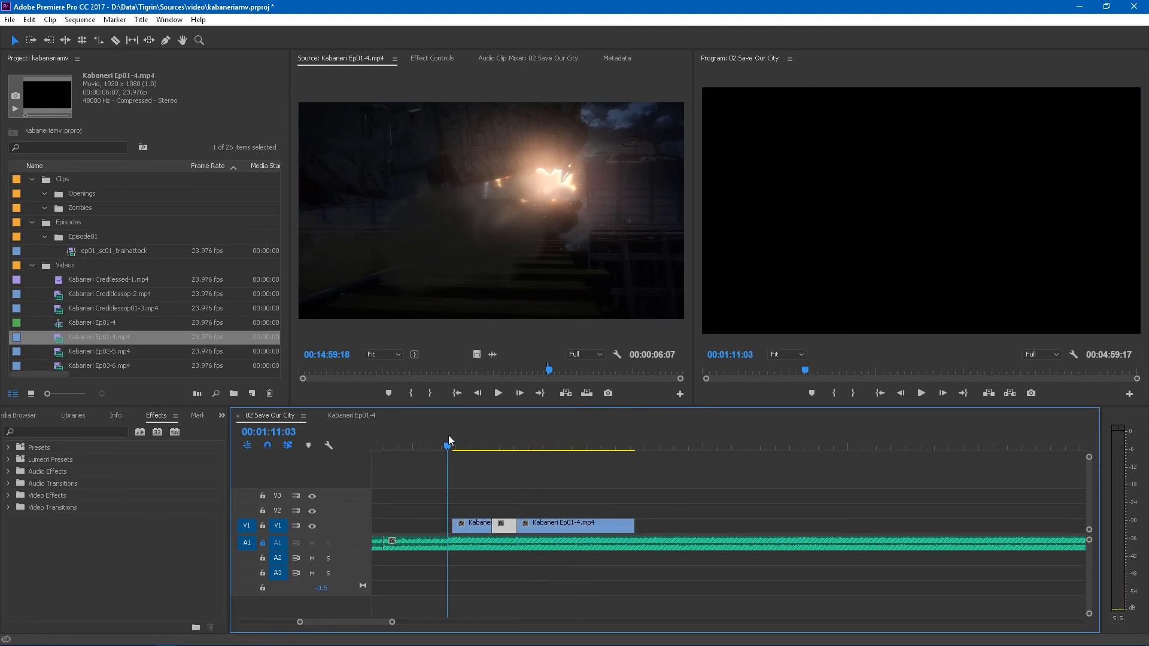
key("space")
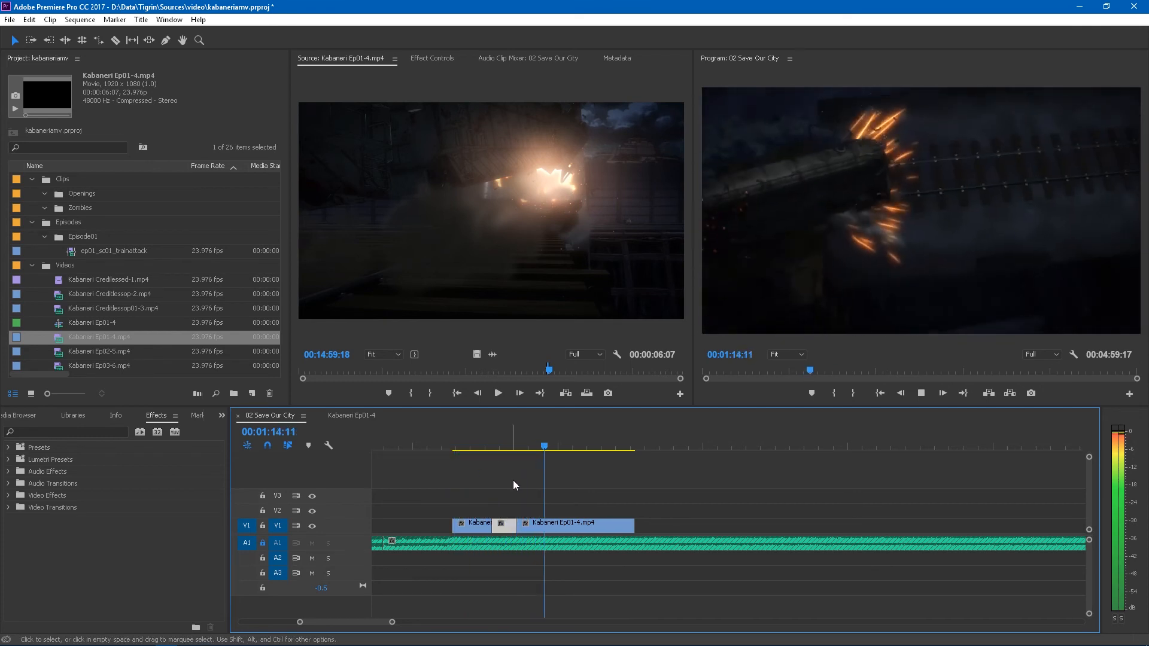
key("space")
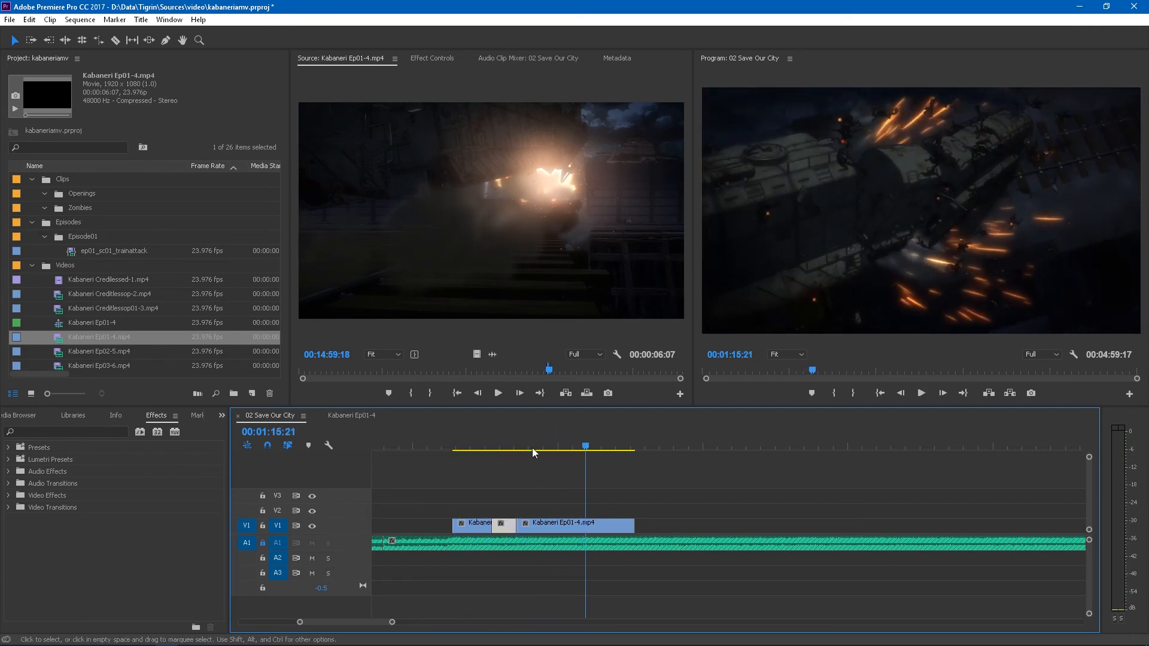
mouse_move(462, 450)
left_mouse_down()
mouse_move(488, 452)
mouse_move(467, 453)
left_mouse_up()
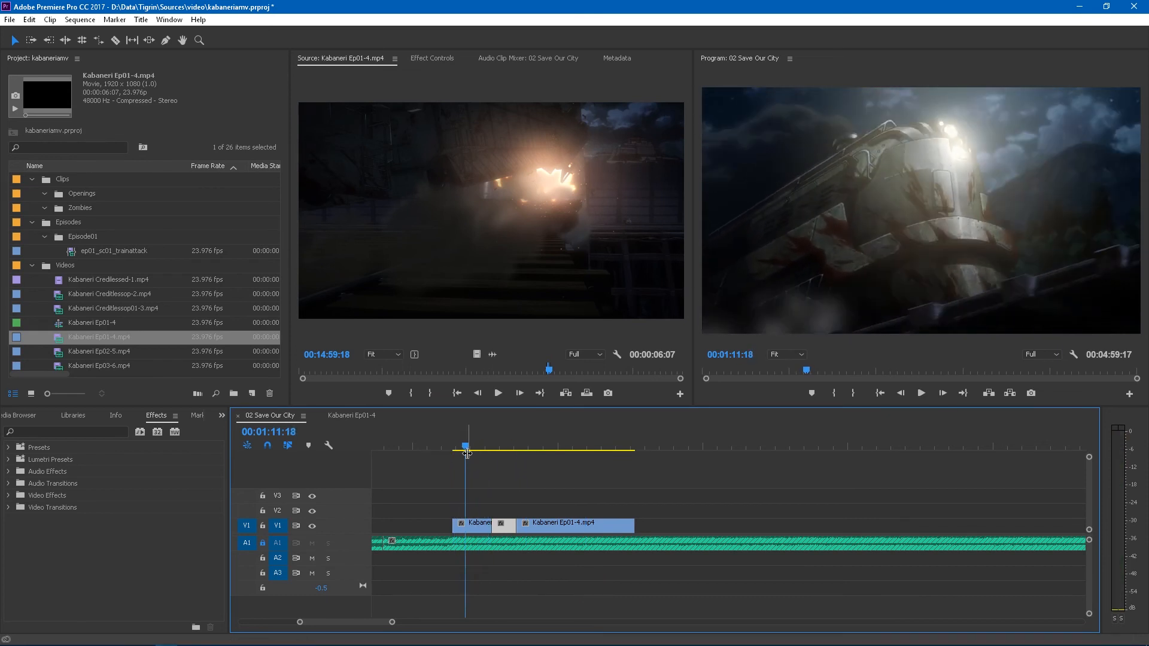
key("space")
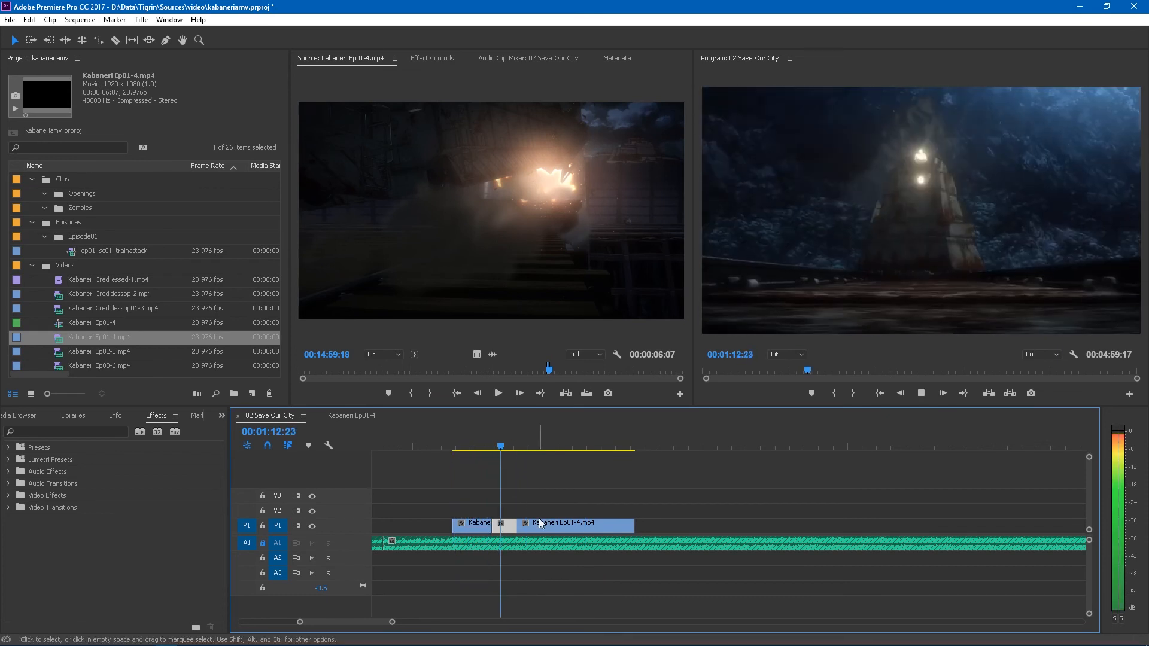
key("space")
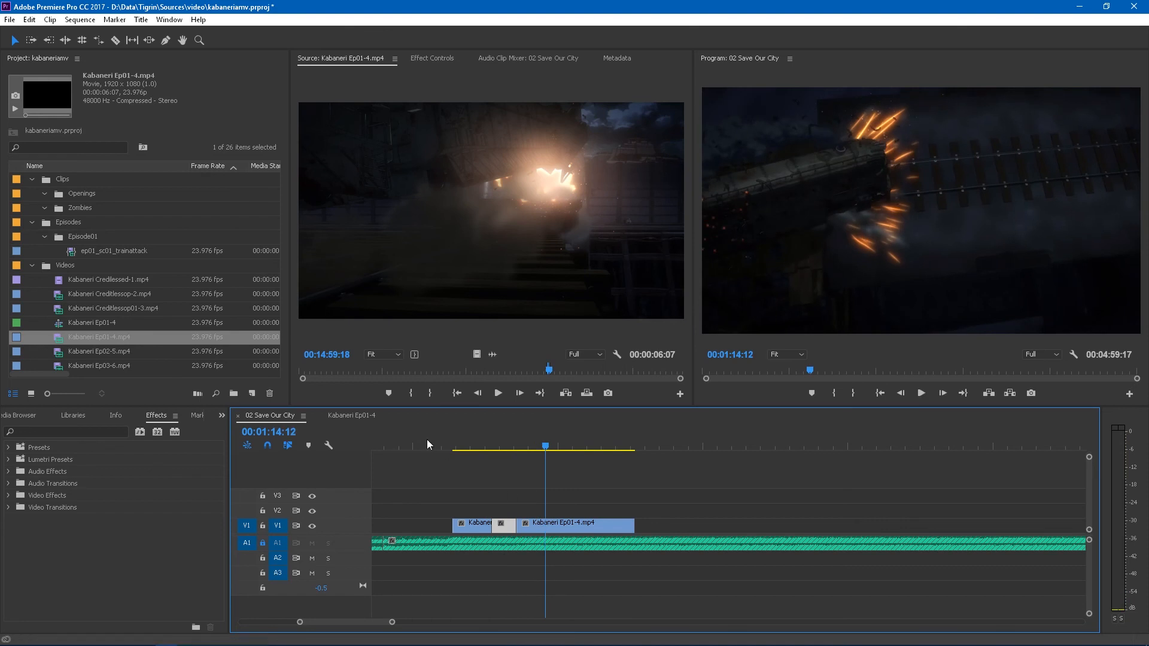
Step: Play the music leading into the first train segment on V1, starting shortly before it, to hear where the beat changes
left_click(451, 490)
left_click_drag(392, 623, 696, 604)
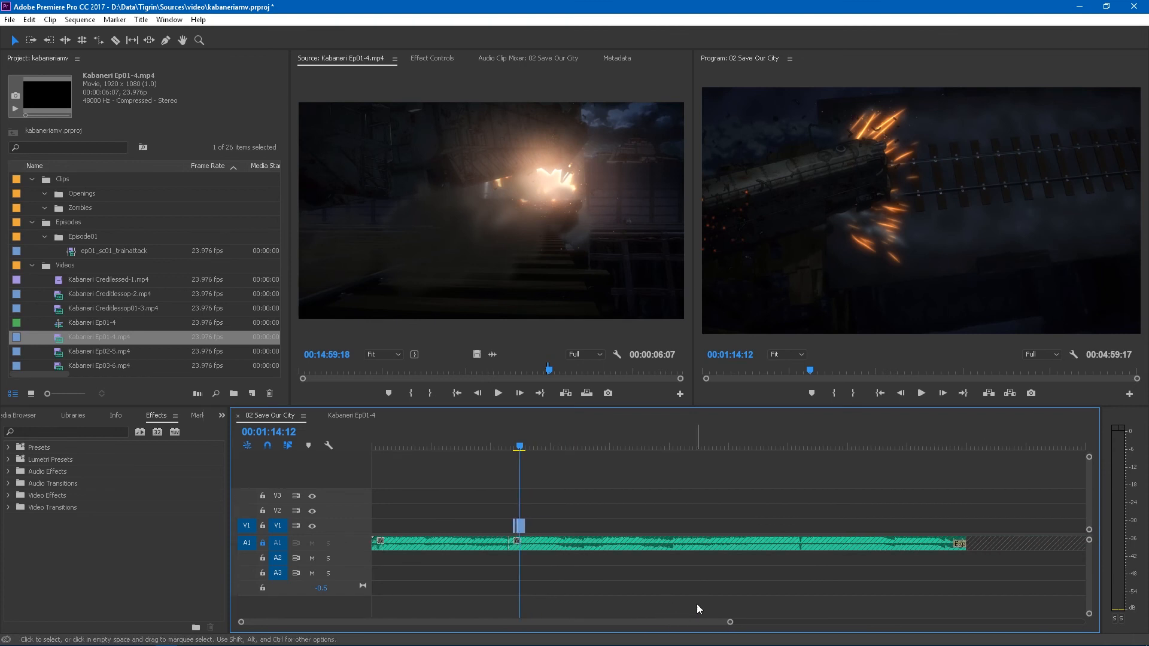
left_click(502, 438)
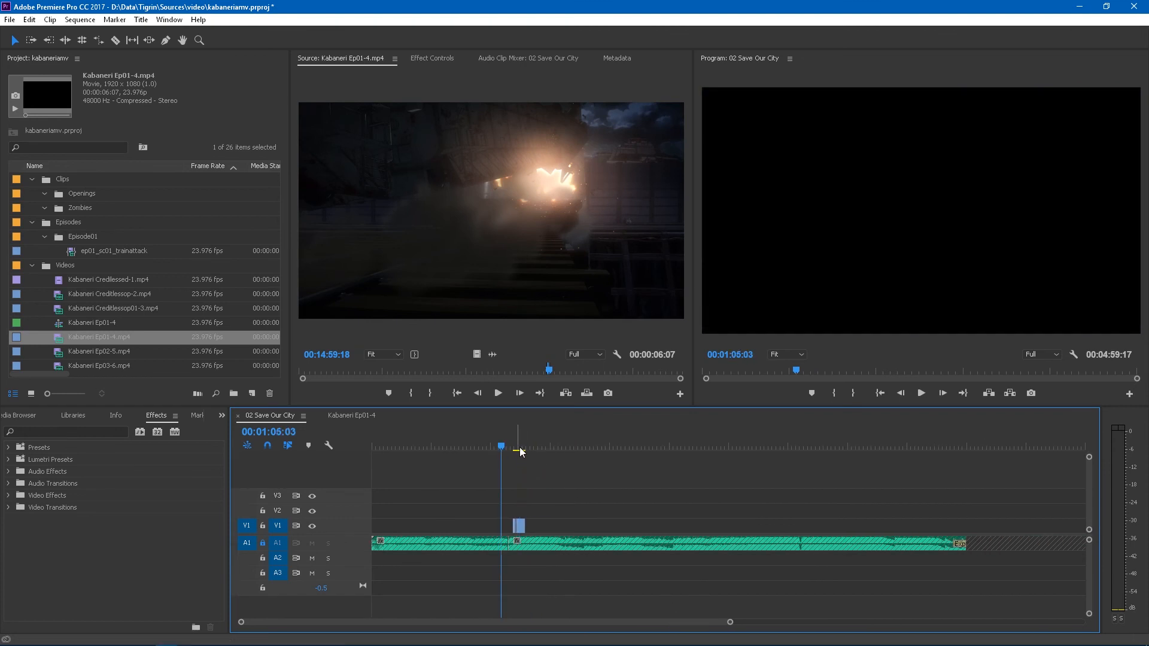
left_click_drag(511, 443, 510, 444)
left_click_drag(730, 622, 629, 615)
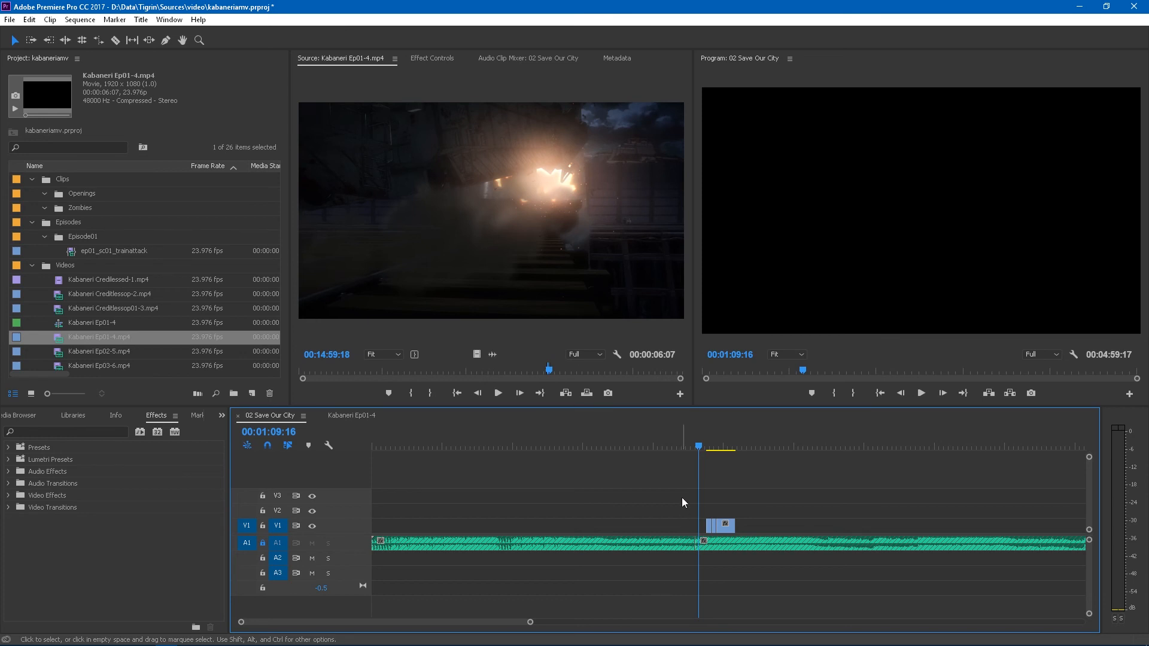
left_click(694, 444)
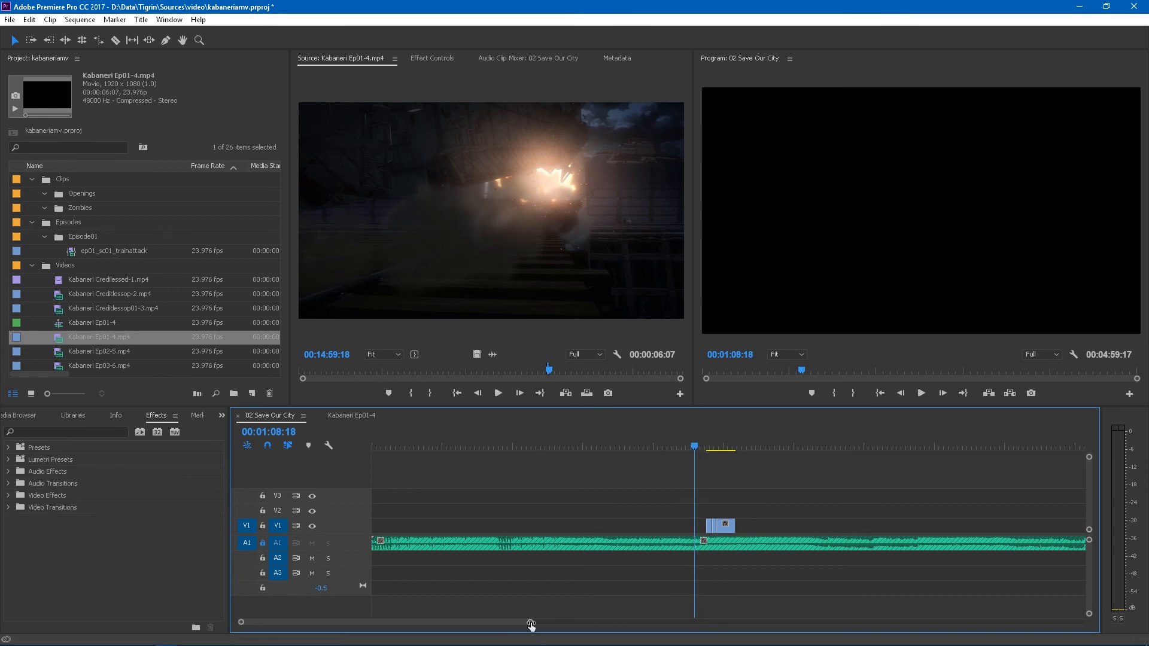
left_click_drag(530, 622, 421, 623)
left_click(771, 446)
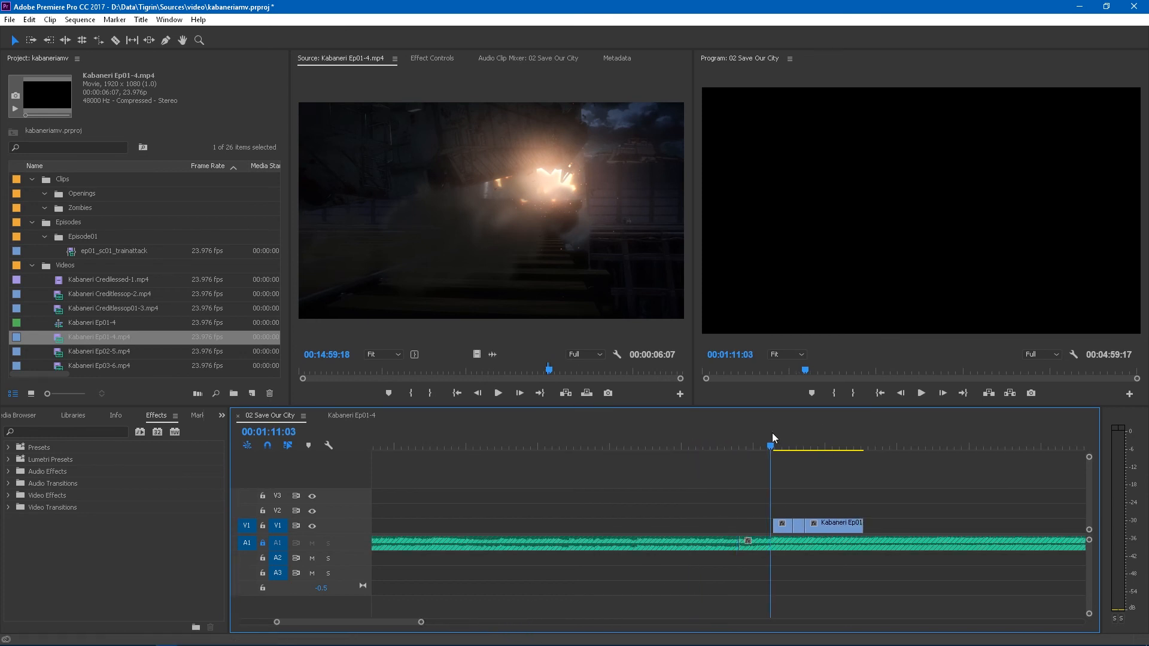
left_click_drag(772, 434, 729, 440)
key("space")
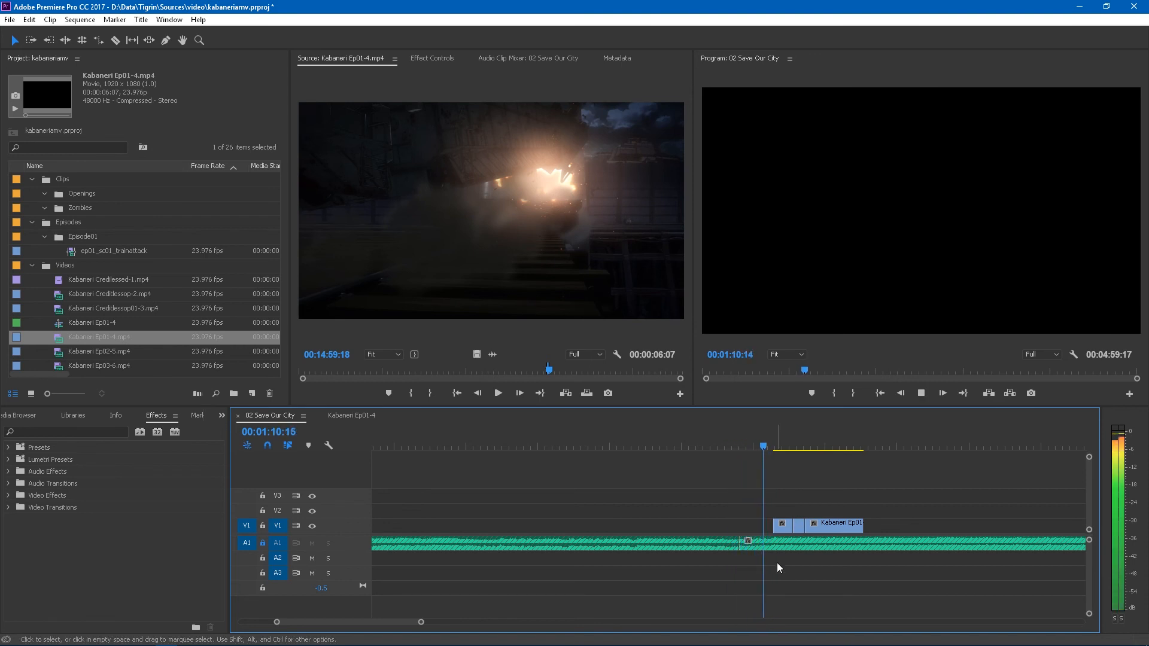
key("space")
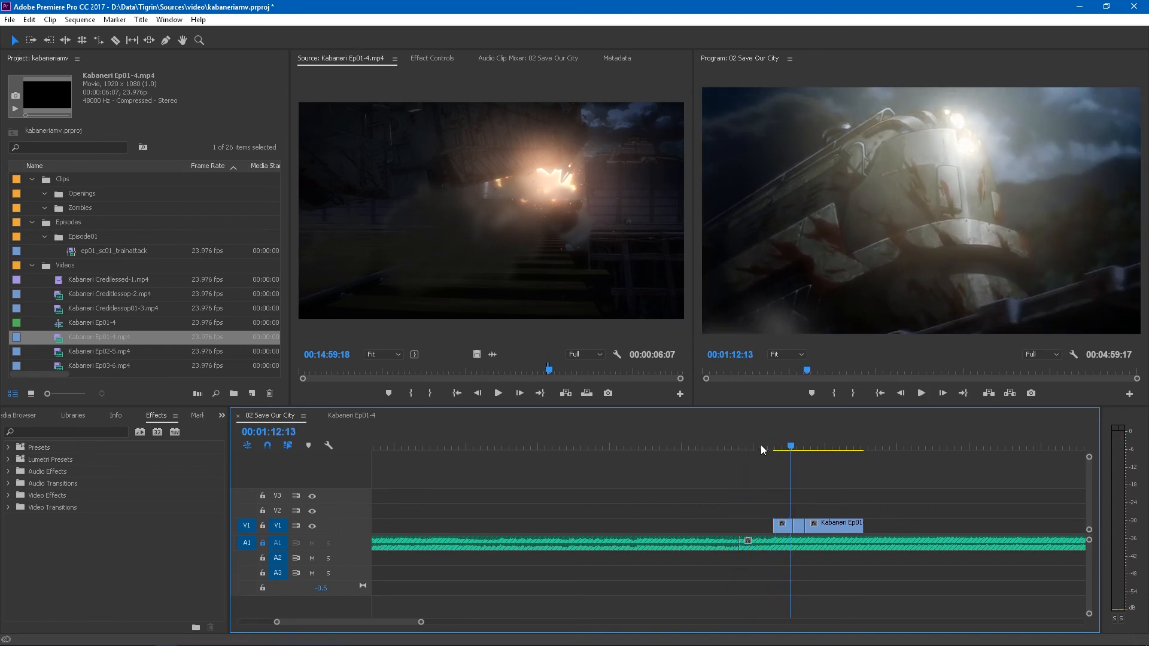
Step: Play from just before the train clips and add a sequence marker on the beat where the first segment starts
left_click(752, 439)
key("space")
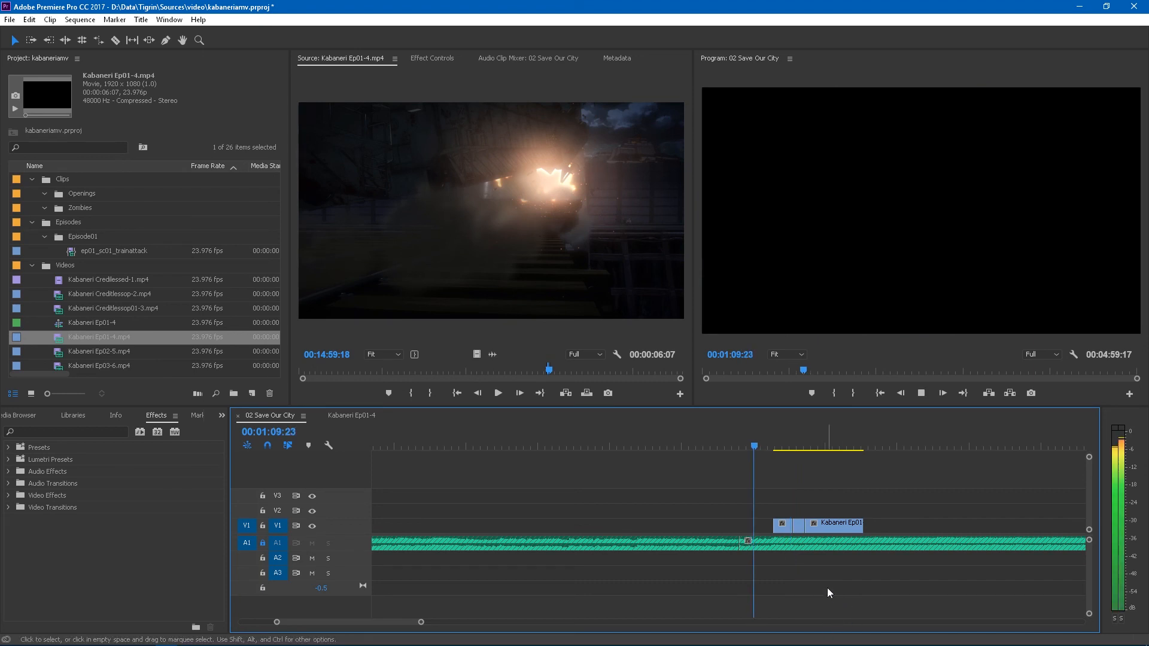
key("m")
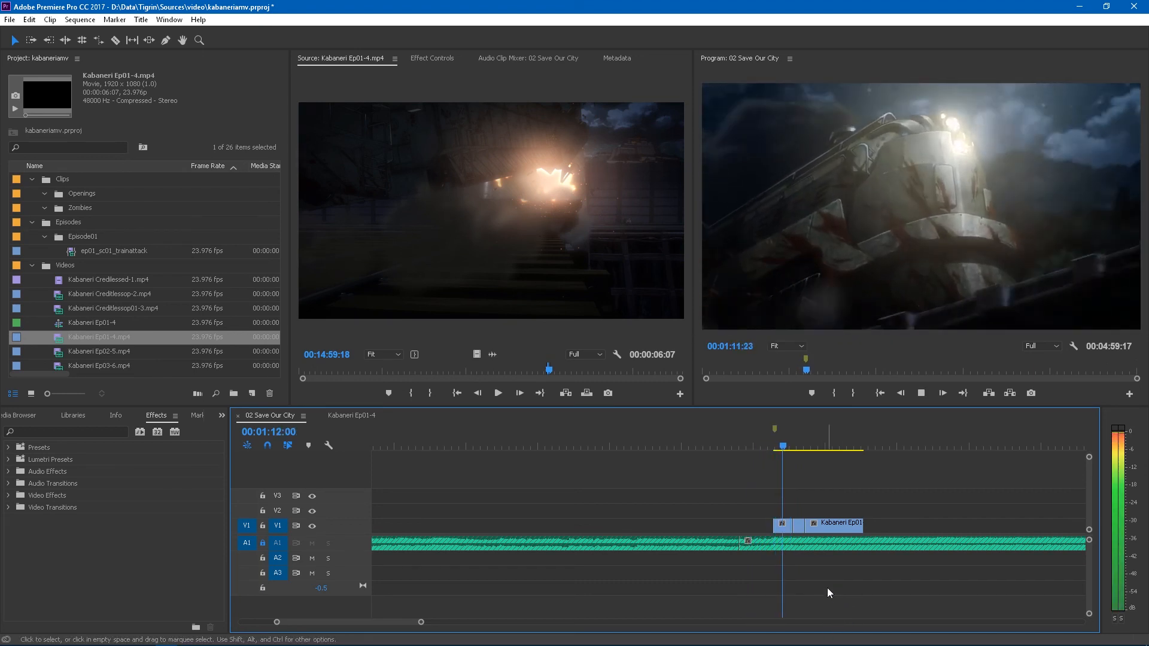
key("space")
Step: Play the music from about 00:00:56:11 and mark two more beats, at about 00:01:02 and 00:01:08
left_click(561, 446)
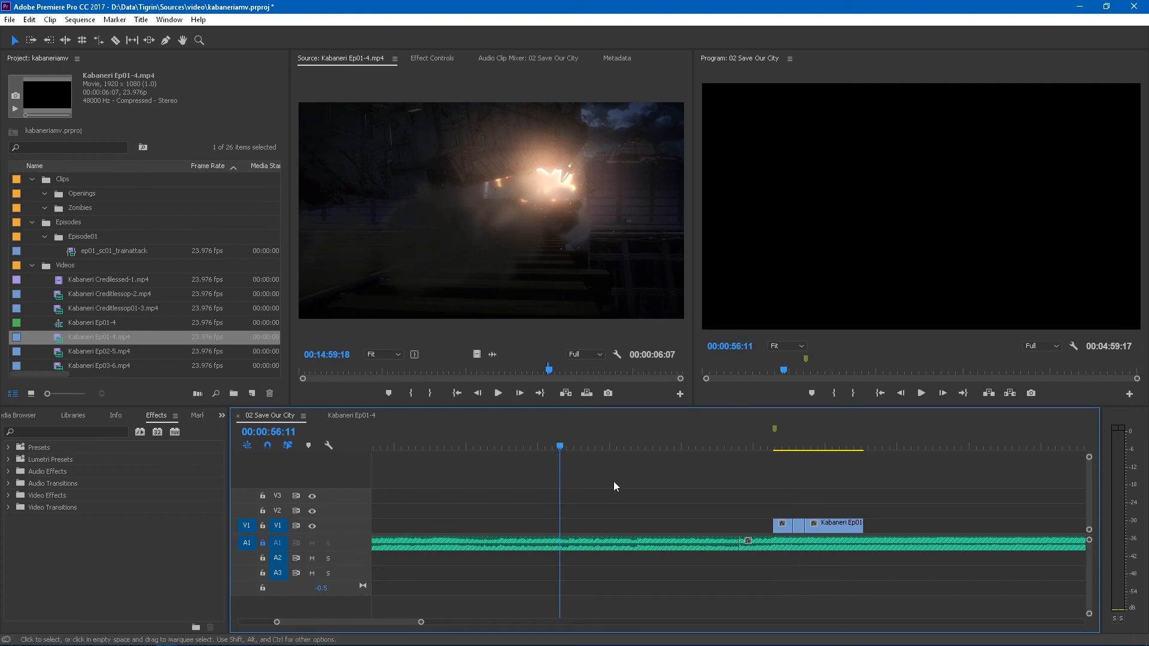
key("space")
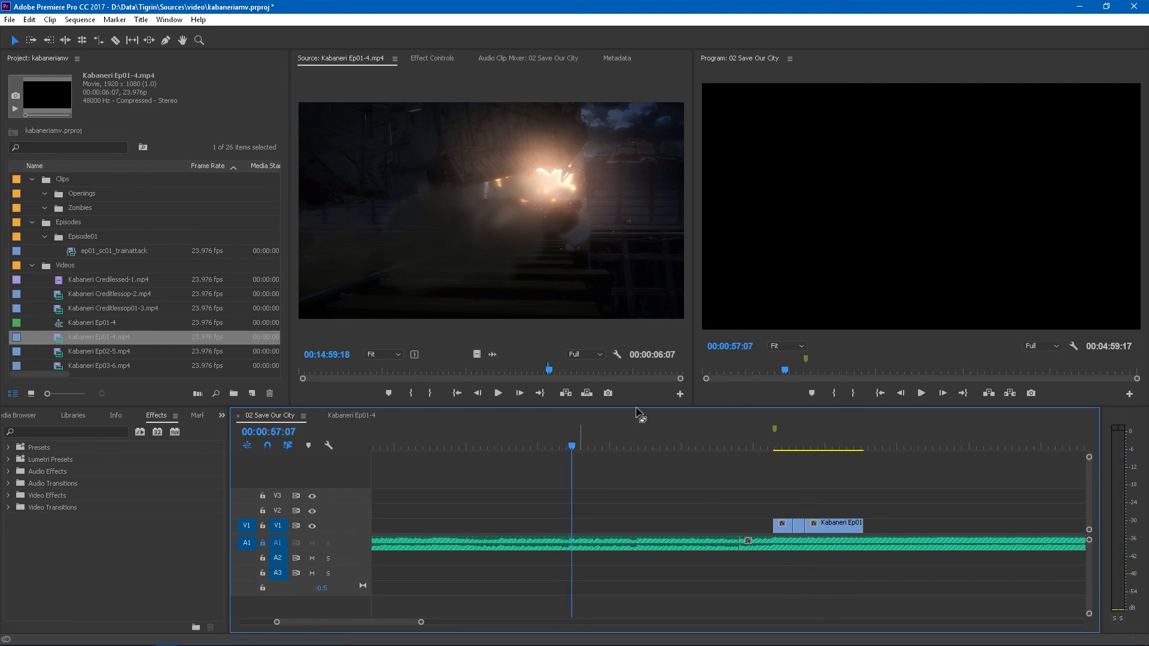
key("space")
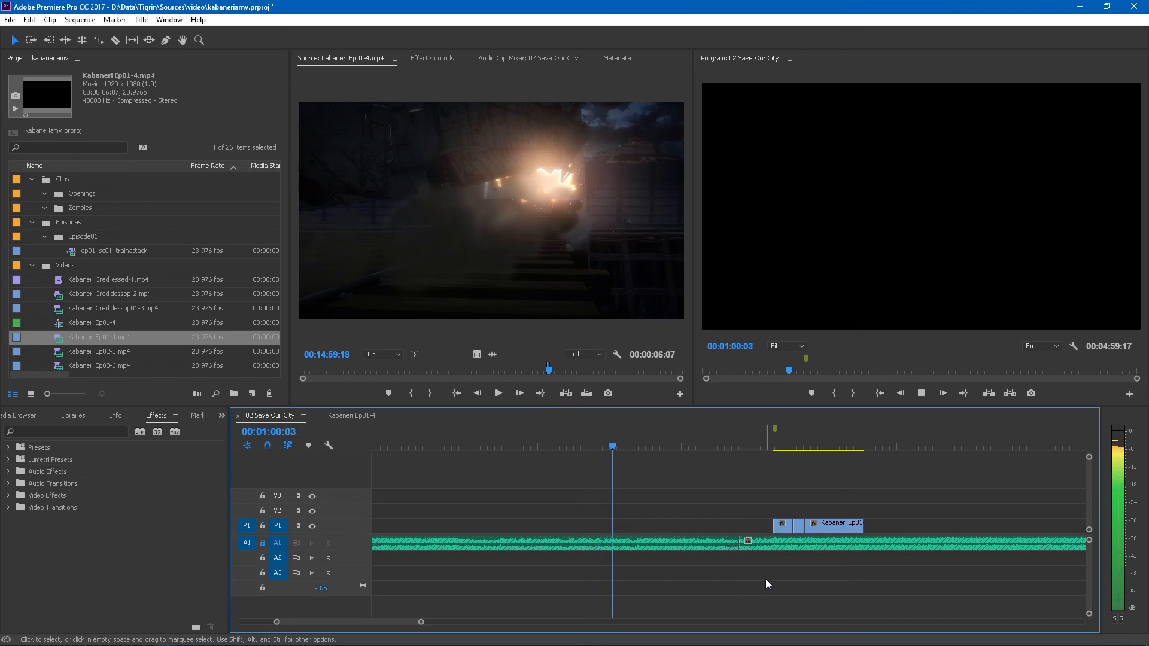
key("m")
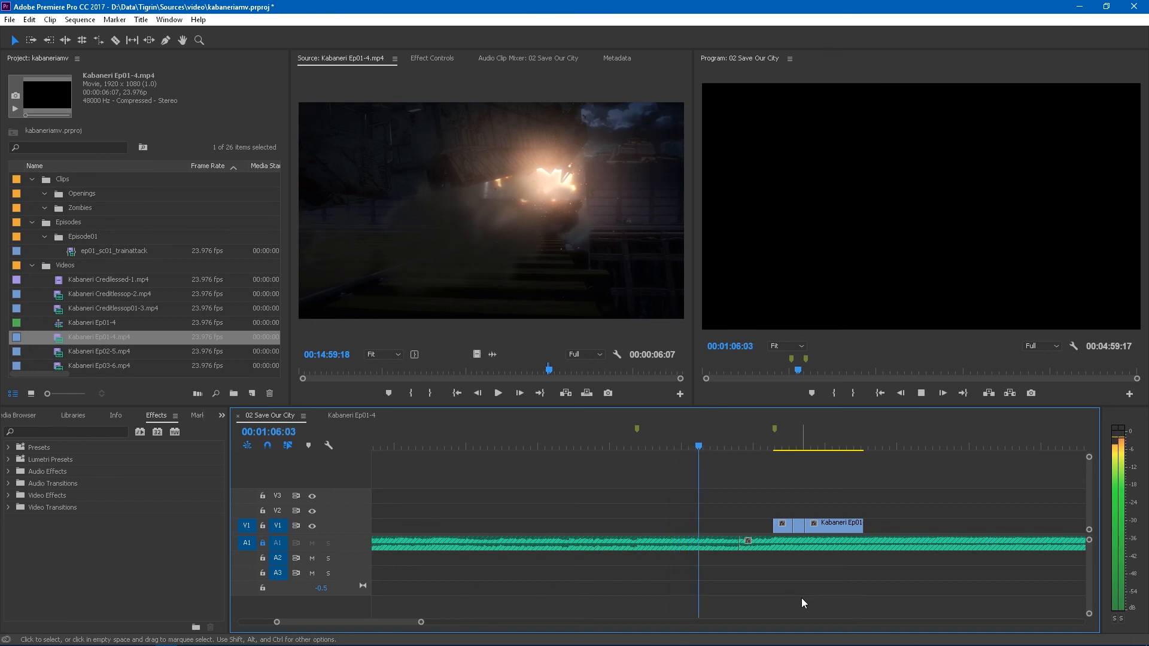
key("m")
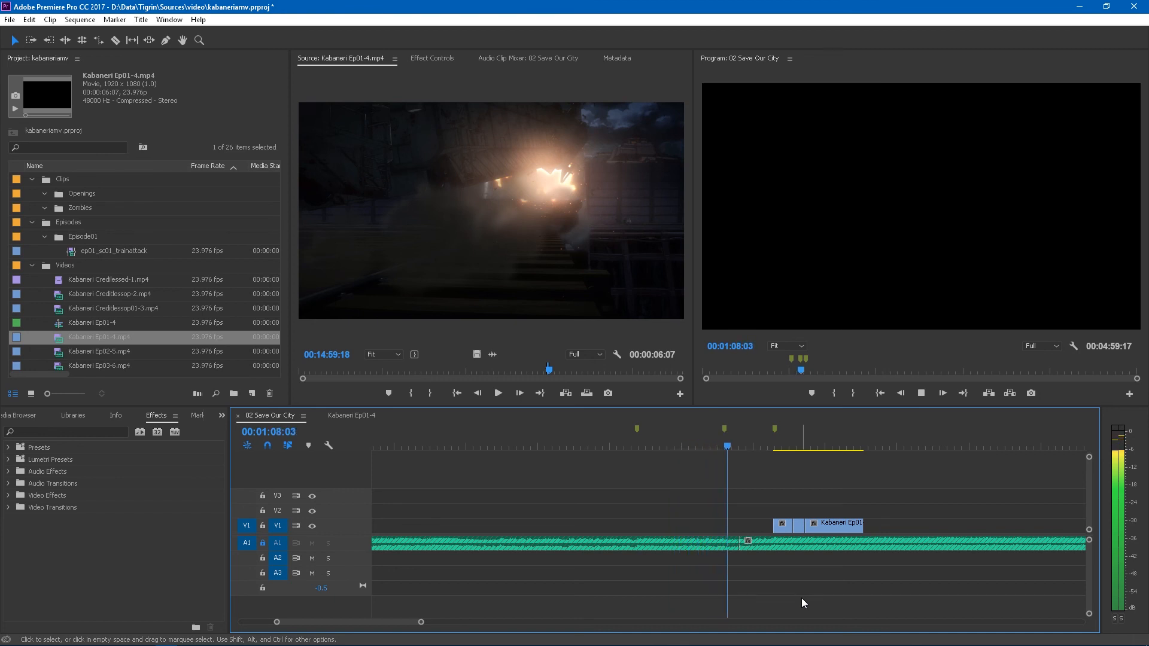
key("space")
Step: Move the first train segment from V1 up to V2 and snap its start to the marker above it
left_click(766, 446)
left_click(771, 448)
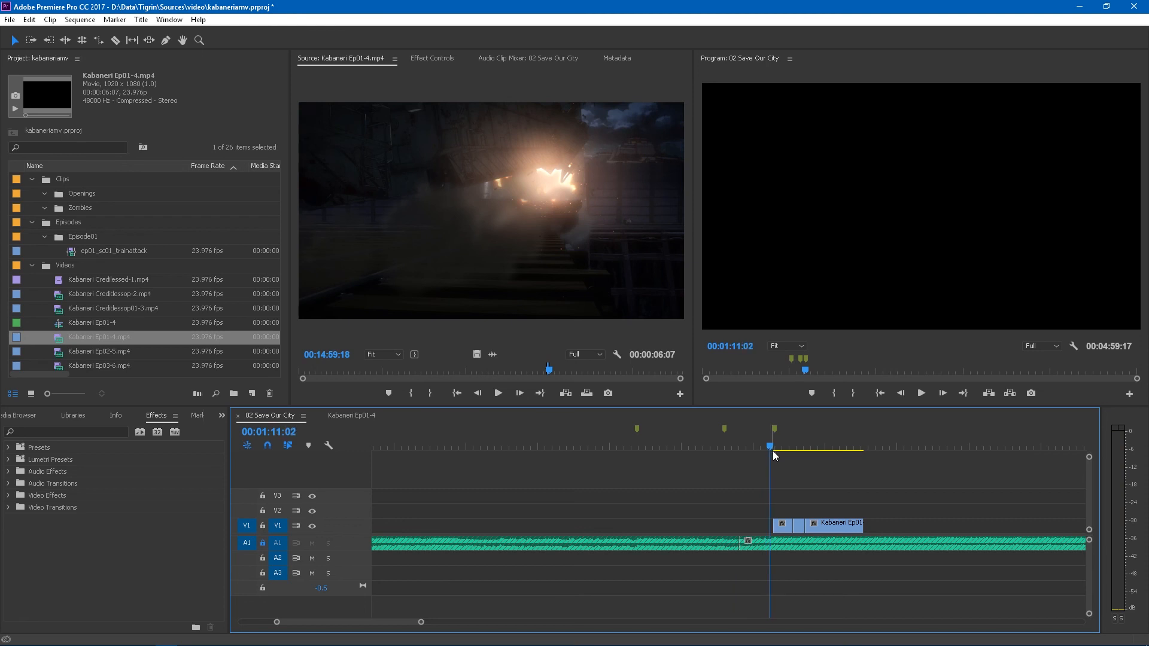
left_click_drag(781, 523, 784, 513)
scroll(383, 626, "down", 5)
key("=")
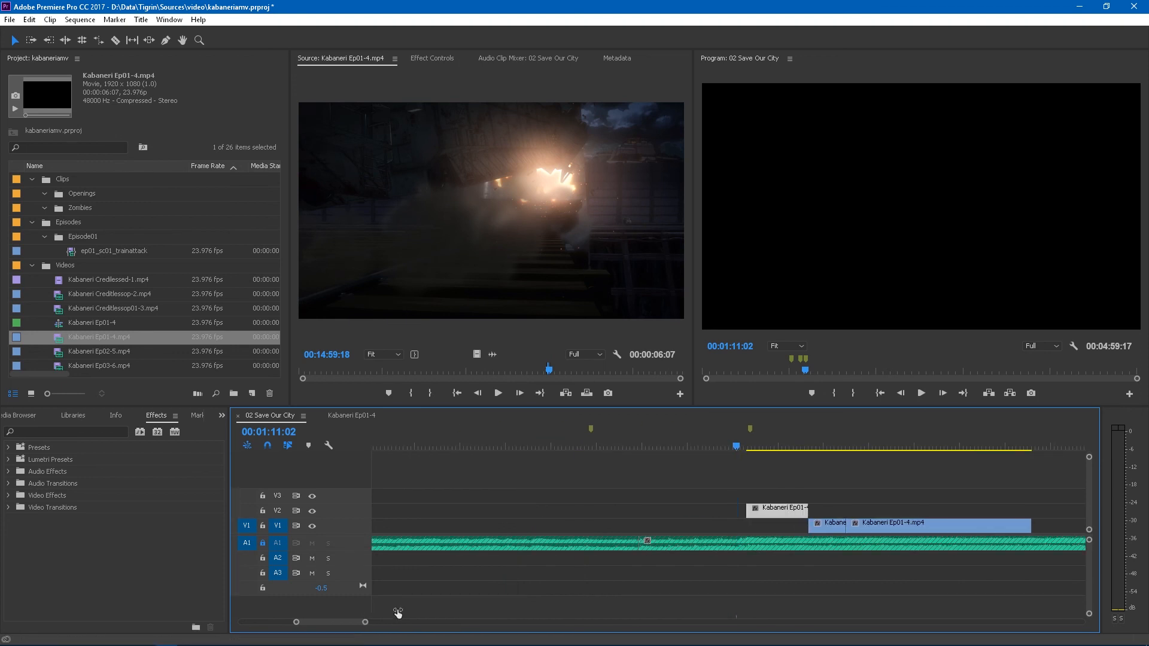
key("=")
left_click_drag(767, 515, 776, 516)
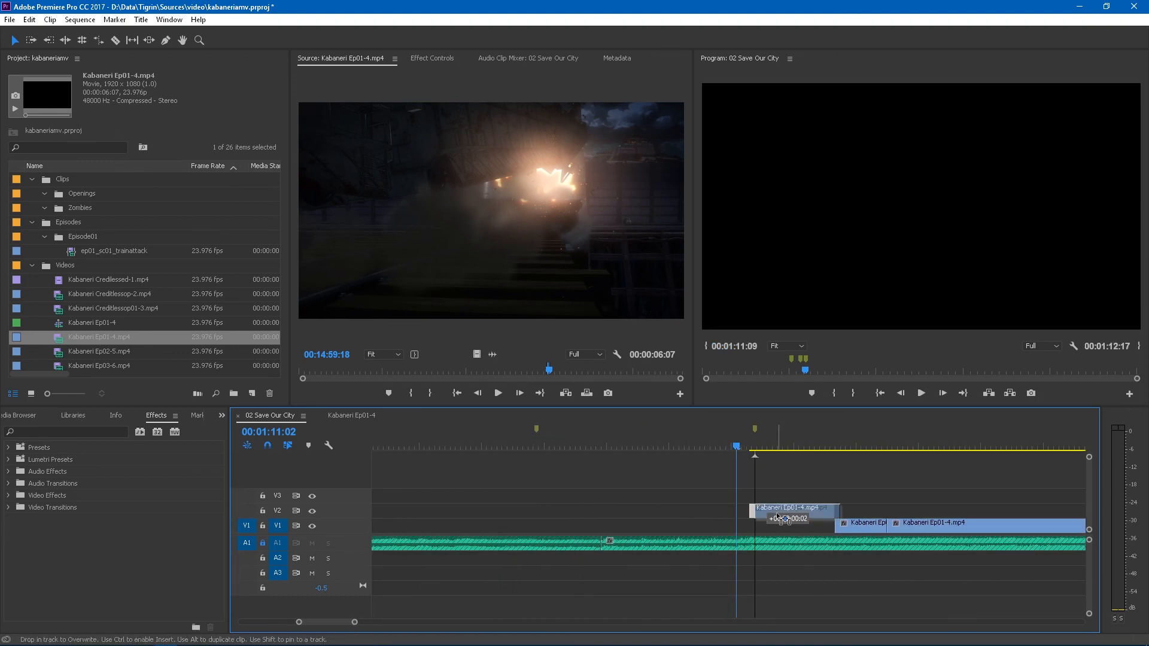
left_click_drag(772, 513, 775, 516)
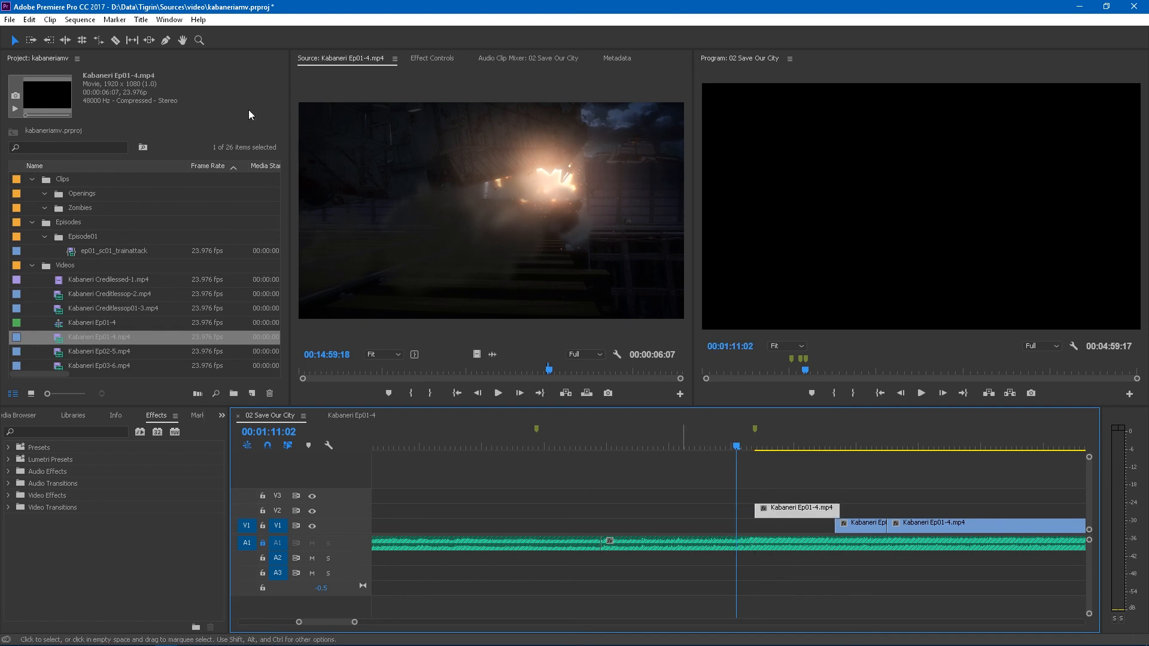
Step: Check whether the Snap option is enabled for the sequence
left_click(34, 21)
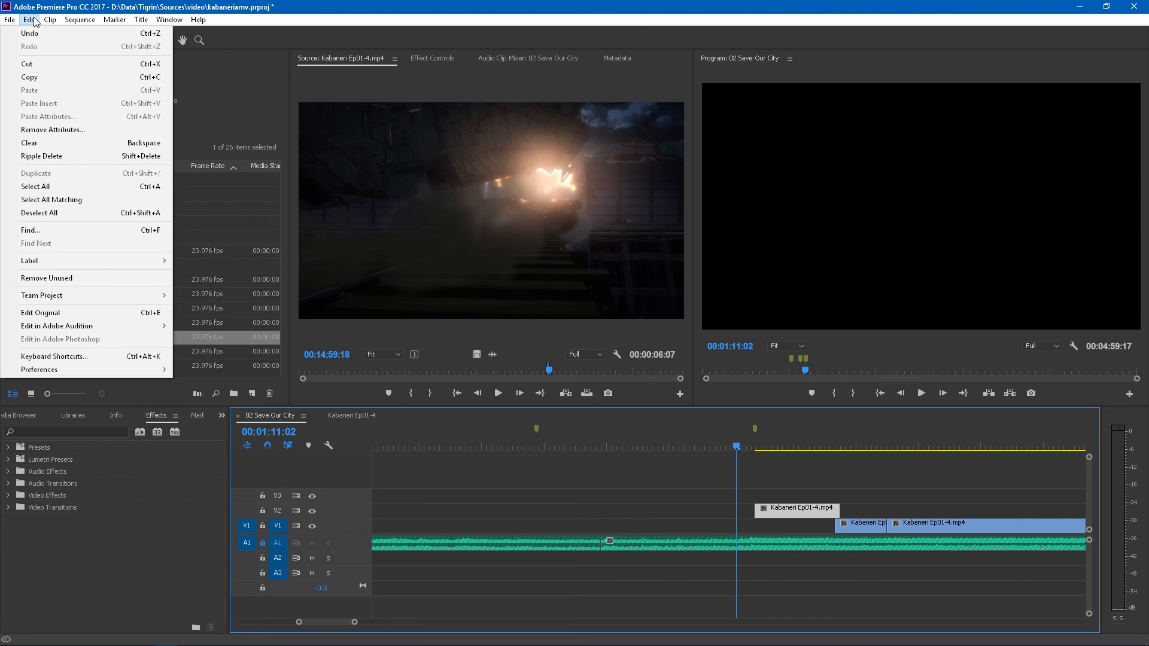
mouse_move(49, 23)
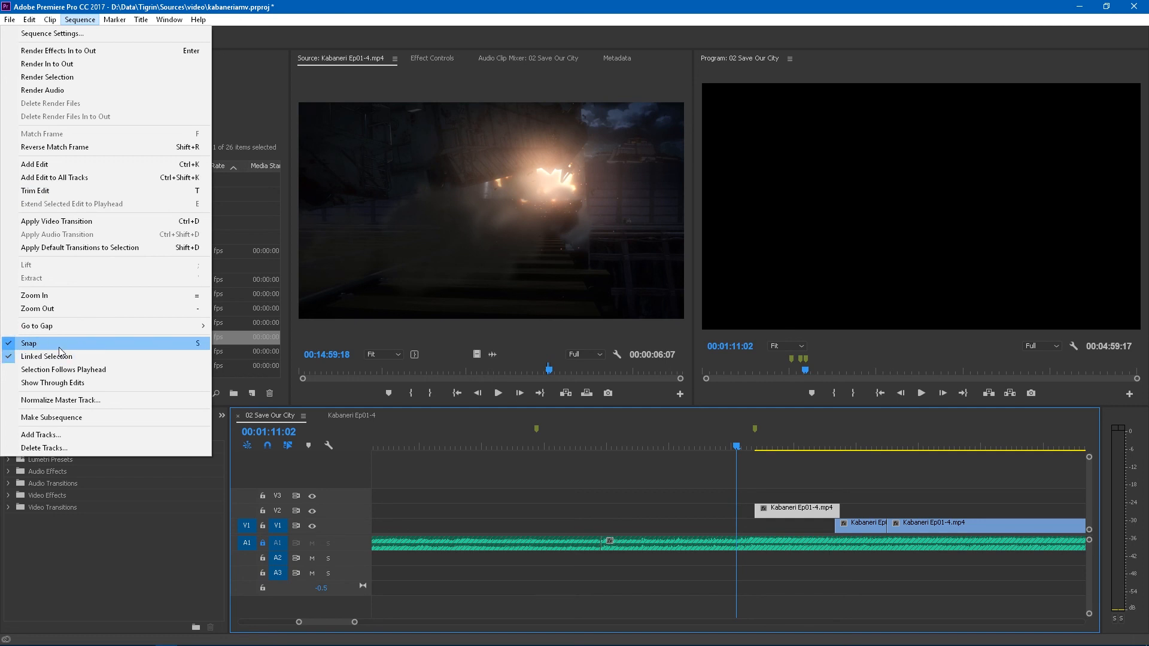
left_click(831, 512)
mouse_move(831, 511)
left_mouse_down()
mouse_move(825, 530)
mouse_move(829, 519)
mouse_move(816, 520)
left_mouse_up()
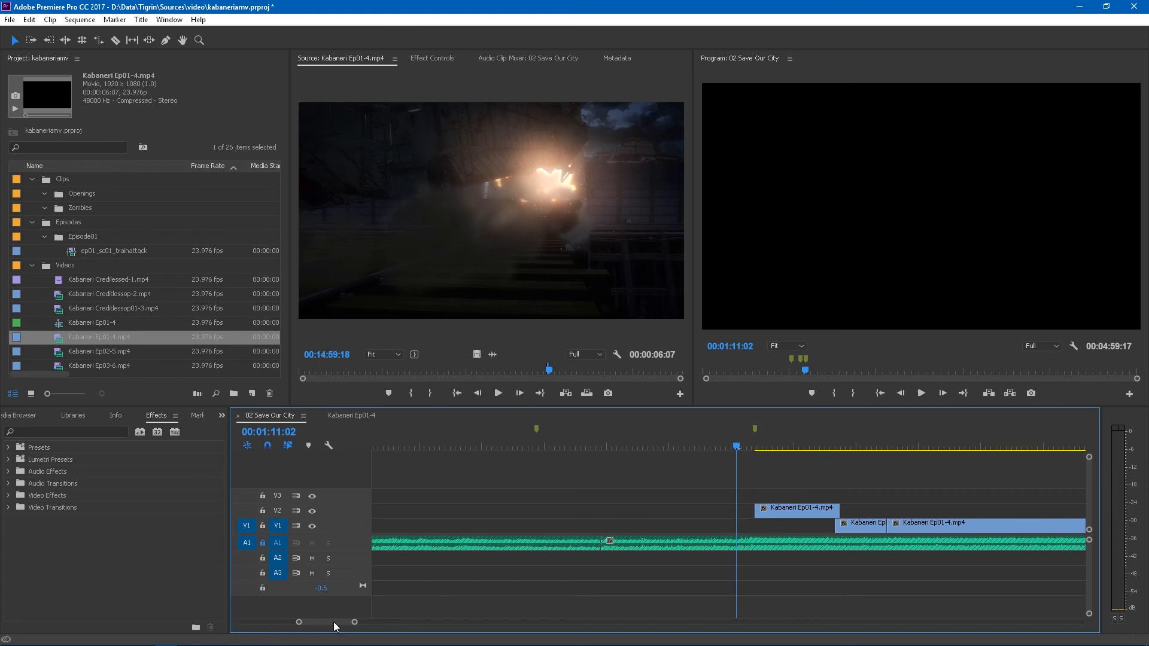
Step: Return the first train segment from V2 to V1, directly before the second segment
key("alt+Left")
key("alt+Left")
key("alt+Down")
left_click_drag(334, 622, 340, 626)
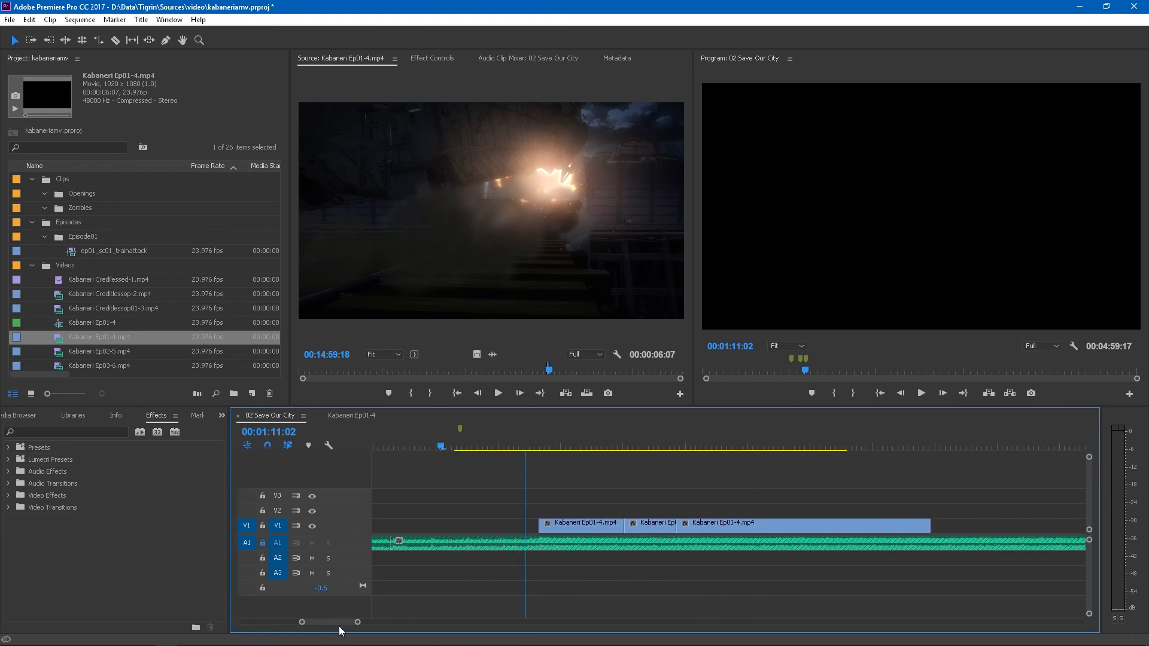
Step: Try to shift the third train segment slightly later on V1, and undo the shift
left_click(668, 436)
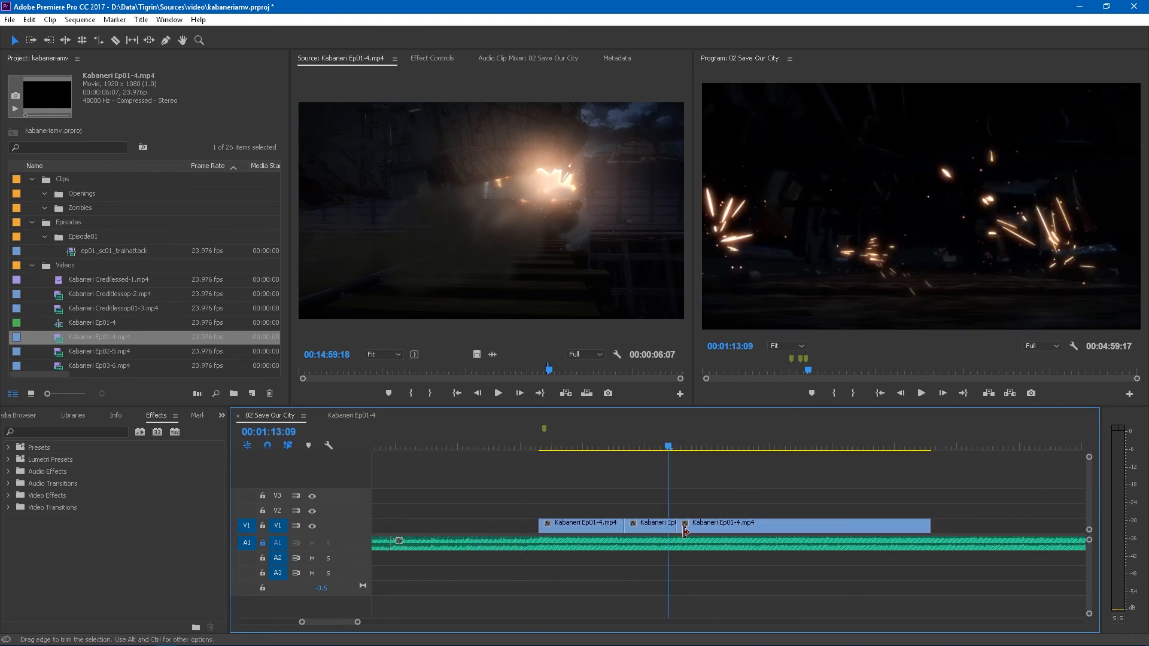
left_click_drag(718, 529, 728, 530)
left_click_drag(668, 446, 536, 448)
key("ctrl+z")
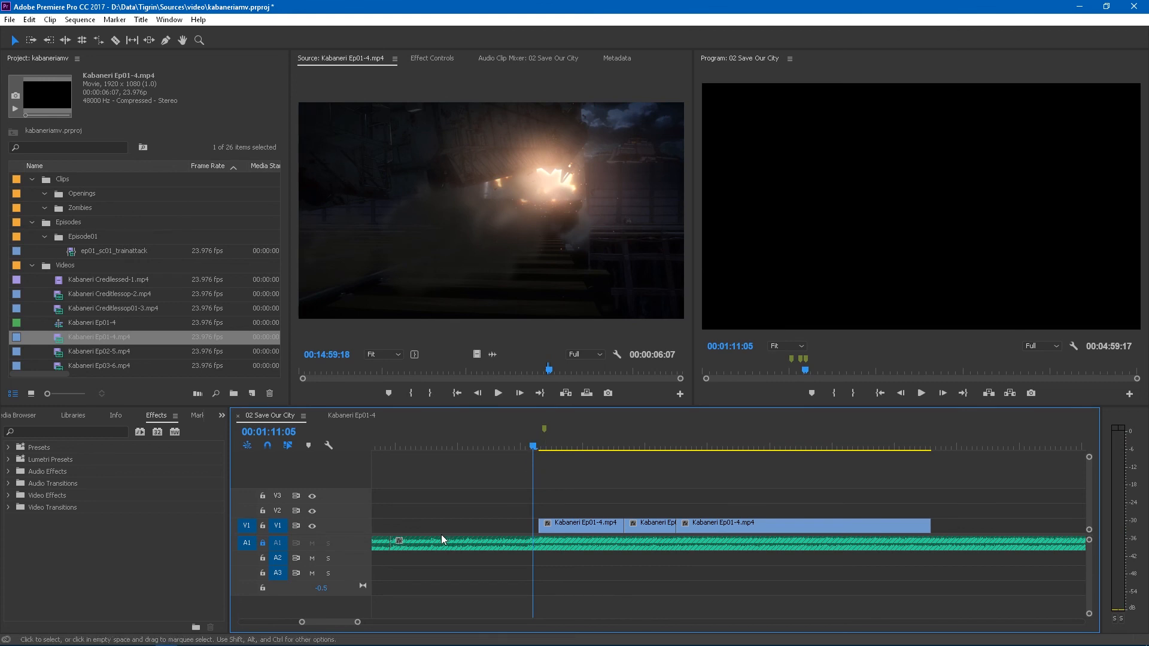
Step: Place the playhead at 00:01:11:08, at the start of the first train segment, with the whole music track in view
left_click_drag(352, 624, 438, 624)
left_click_drag(737, 448, 739, 448)
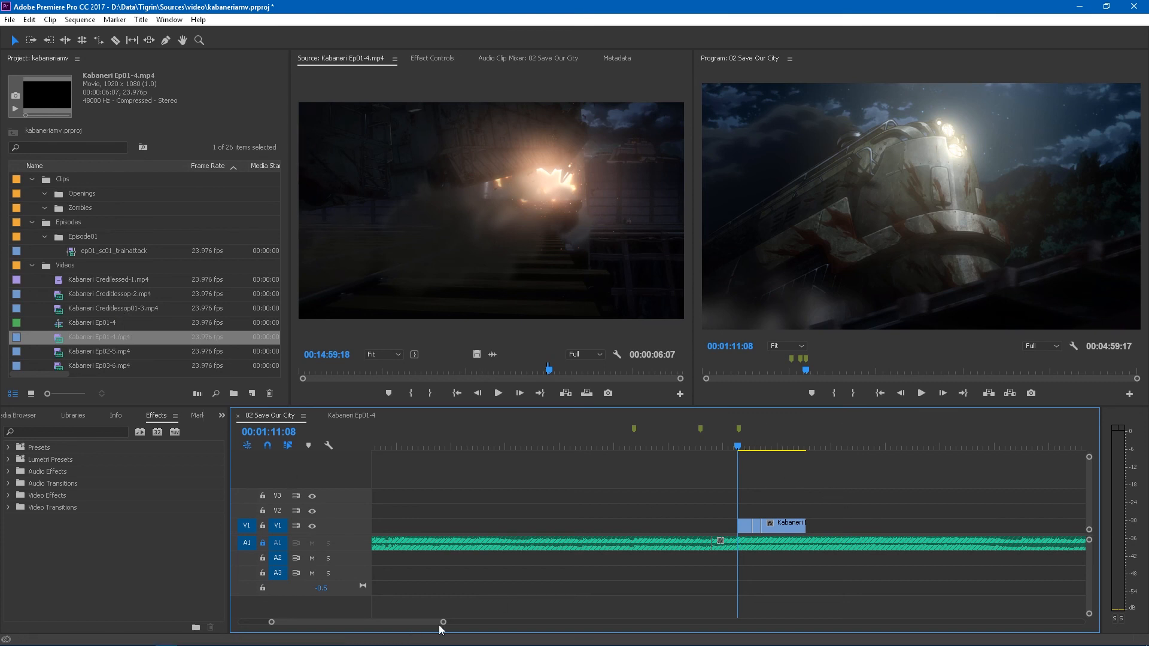
left_click_drag(445, 623, 681, 612)
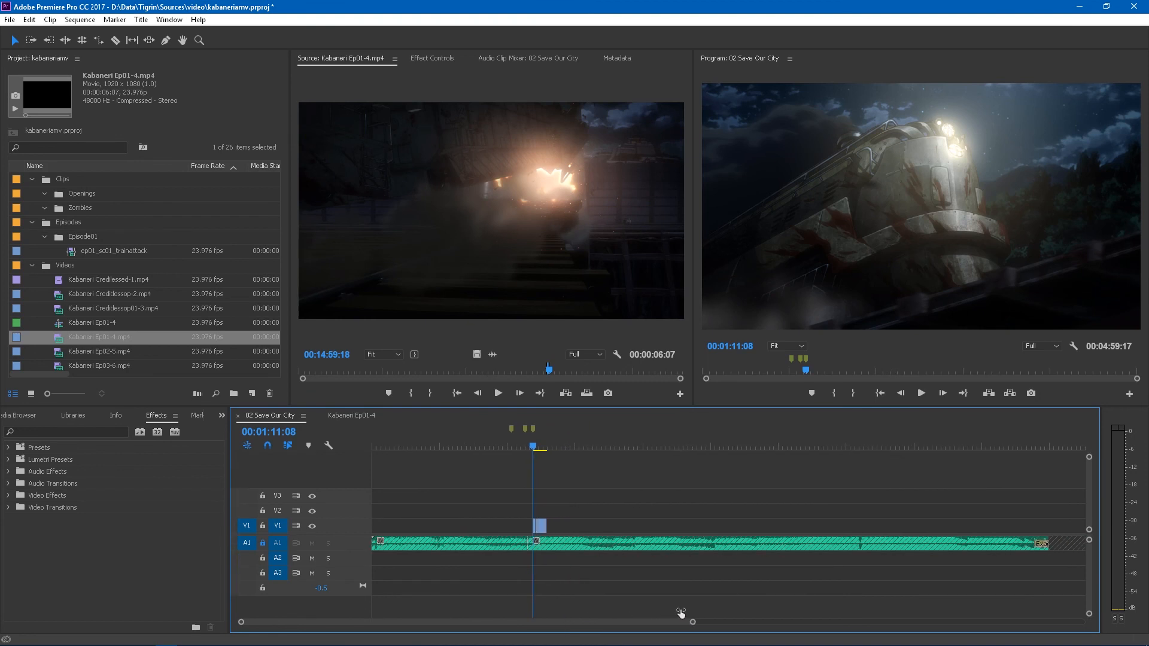